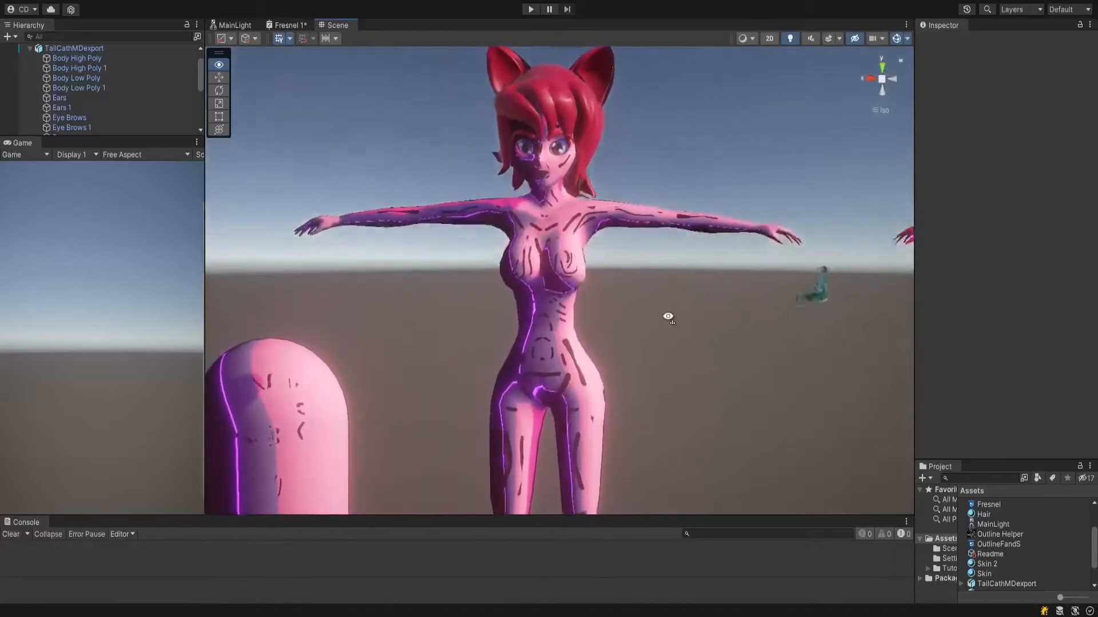
Select the Body Low Poly mesh and set its Skin material's Angle of Line to 0.59
{"action": "scroll", "coordinate": [649, 313], "scroll_direction": "down", "scroll_amount": 2}
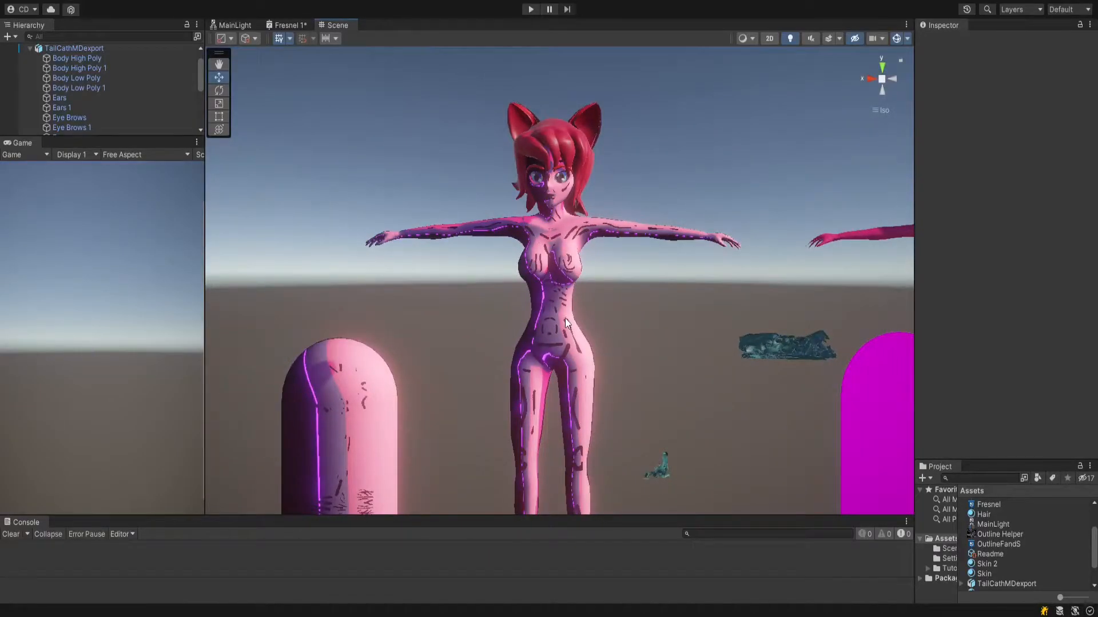
{"action": "left_click", "coordinate": [559, 316]}
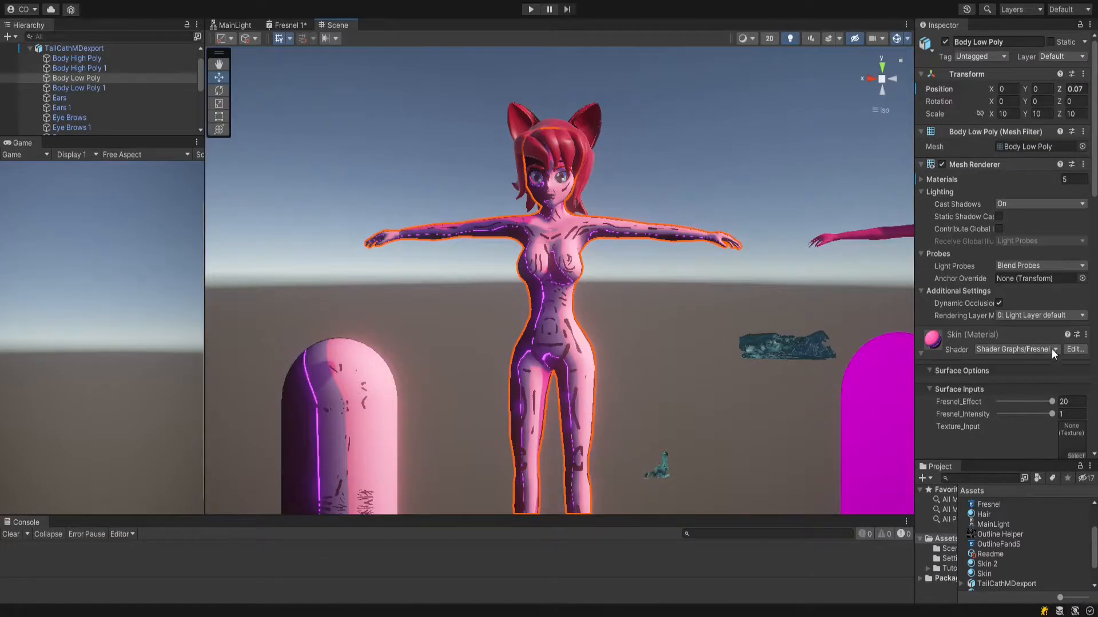
{"action": "scroll", "coordinate": [1035, 426], "scroll_direction": "down", "scroll_amount": 3}
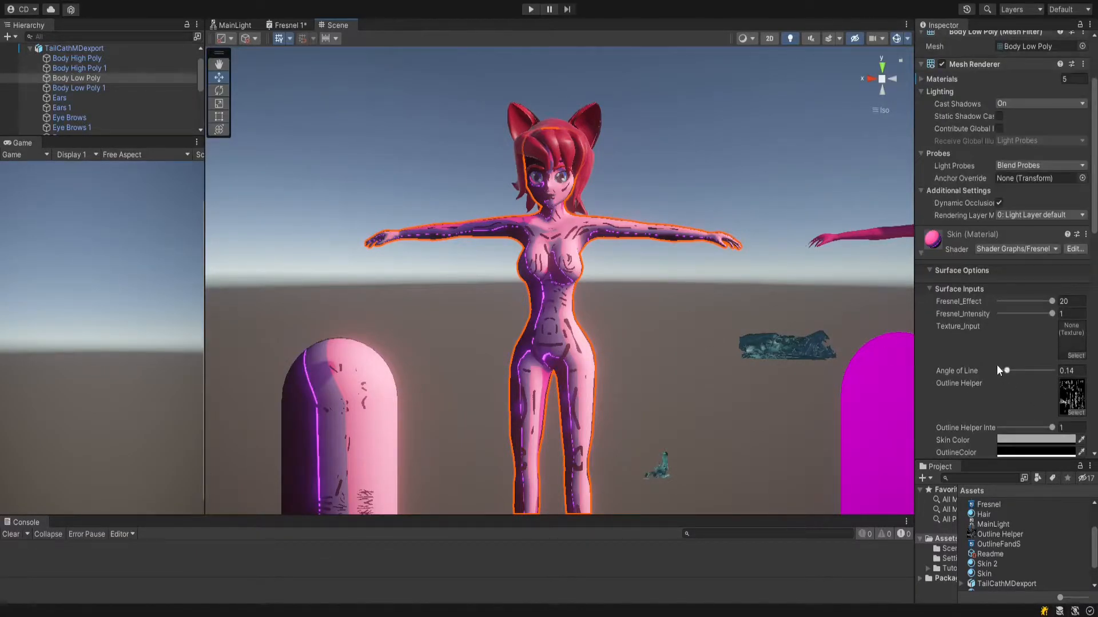
{"action": "mouse_move", "coordinate": [1006, 368]}
{"action": "left_mouse_down"}
{"action": "mouse_move", "coordinate": [1038, 369]}
{"action": "mouse_move", "coordinate": [1029, 372]}
{"action": "left_mouse_up"}
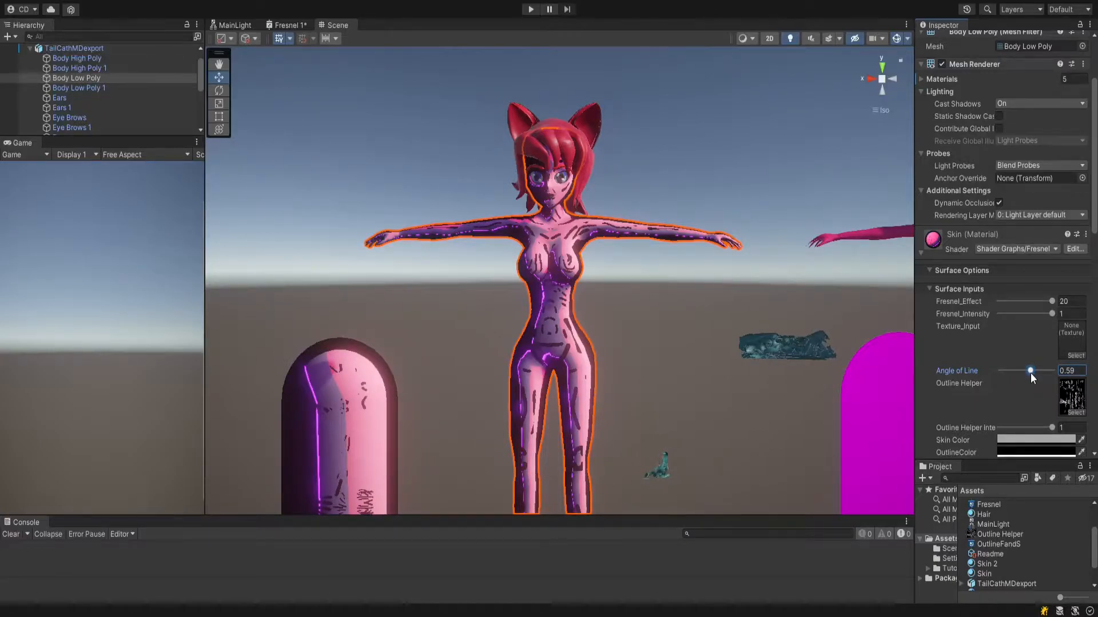
Set the Skin material's Angle of Line to 0.33
{"action": "right_click_drag", "start_coordinate": [758, 281], "coordinate": [609, 193]}
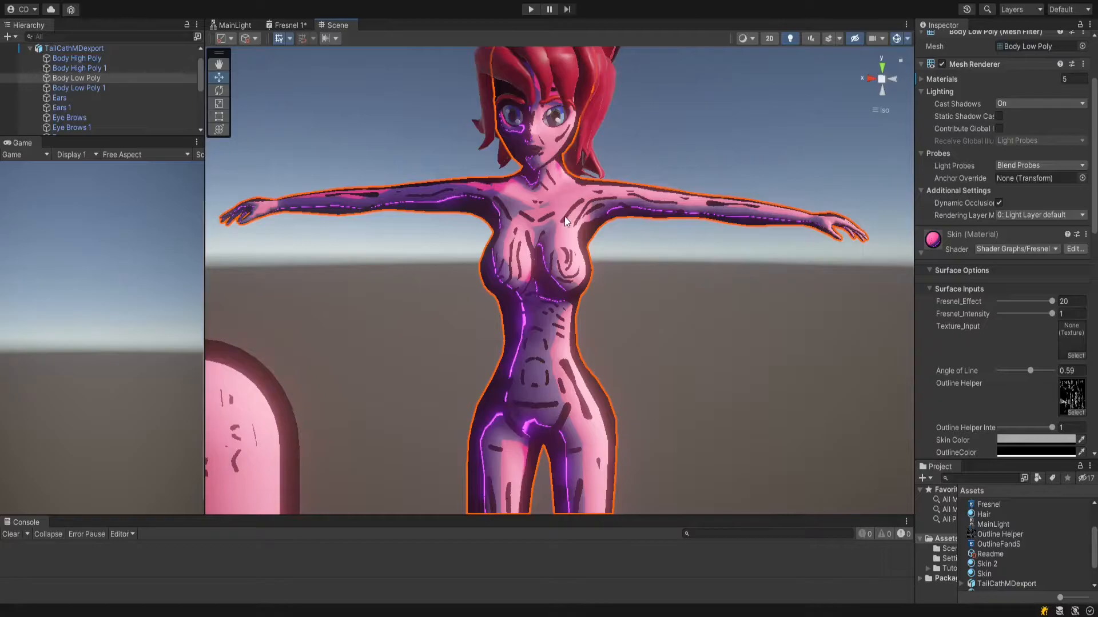
{"action": "right_click_drag", "start_coordinate": [612, 262], "coordinate": [581, 211]}
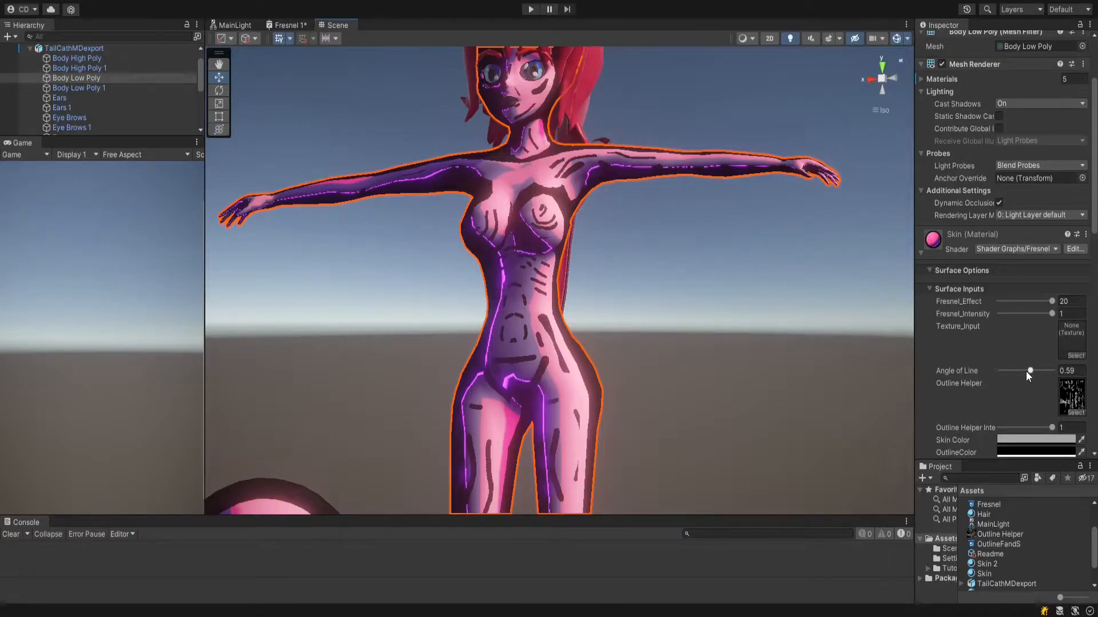
{"action": "left_click_drag", "start_coordinate": [1029, 370], "coordinate": [1018, 375]}
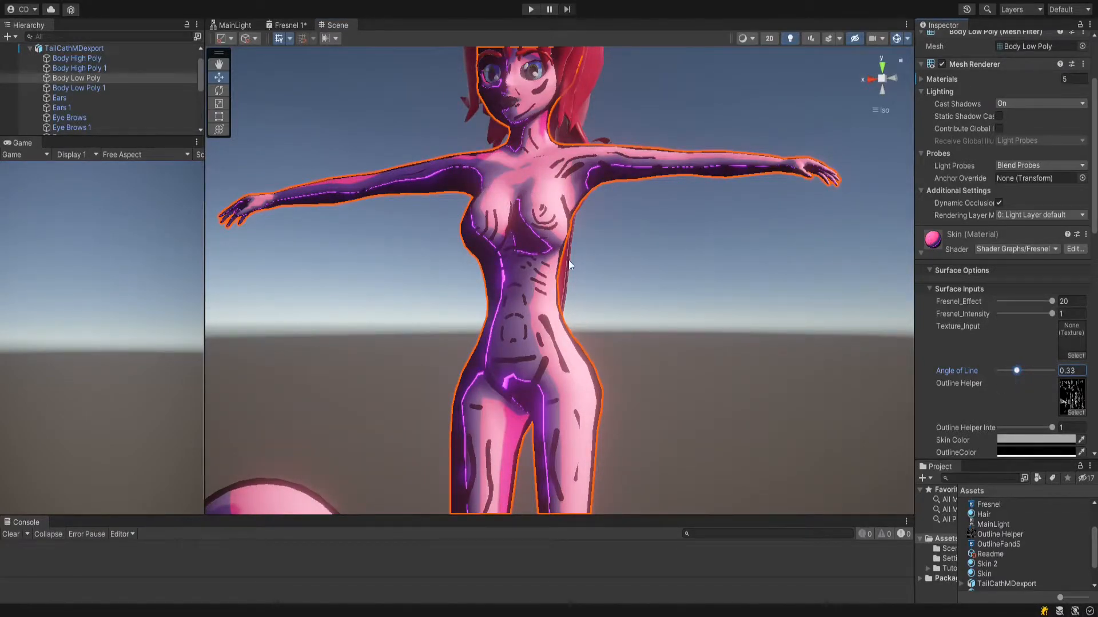
Check the outlines from the side, back and front, and set the Angle of Line to 0.19
{"action": "right_click_drag", "start_coordinate": [542, 195], "coordinate": [448, 337]}
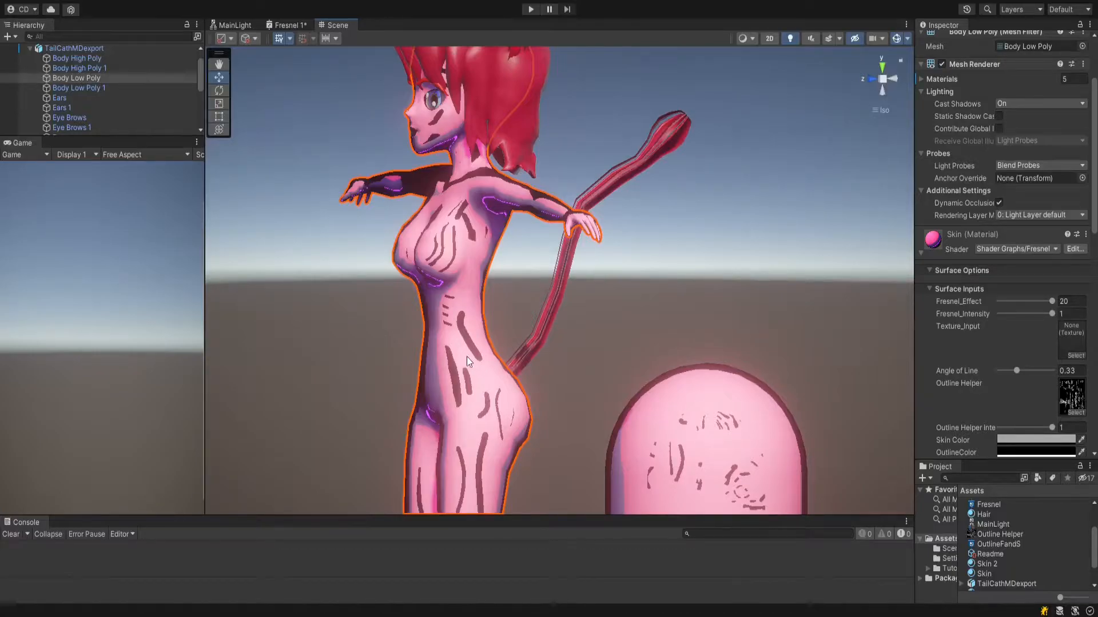
{"action": "right_click_drag", "start_coordinate": [456, 335], "coordinate": [489, 330]}
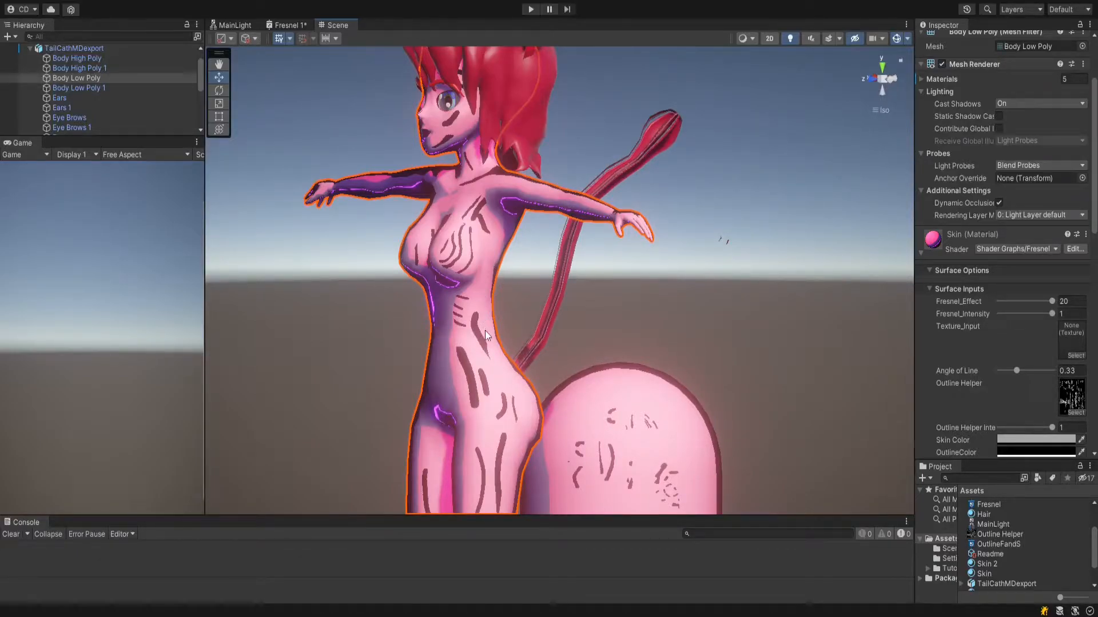
{"action": "right_click_drag", "start_coordinate": [493, 343], "coordinate": [701, 309]}
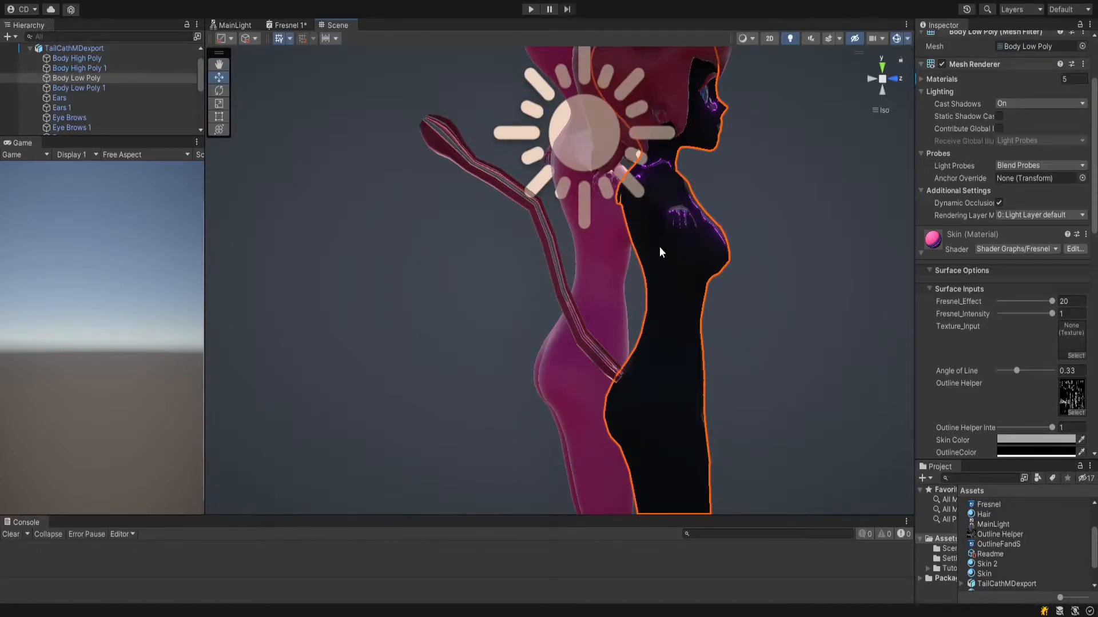
{"action": "right_click_drag", "start_coordinate": [708, 283], "coordinate": [671, 334]}
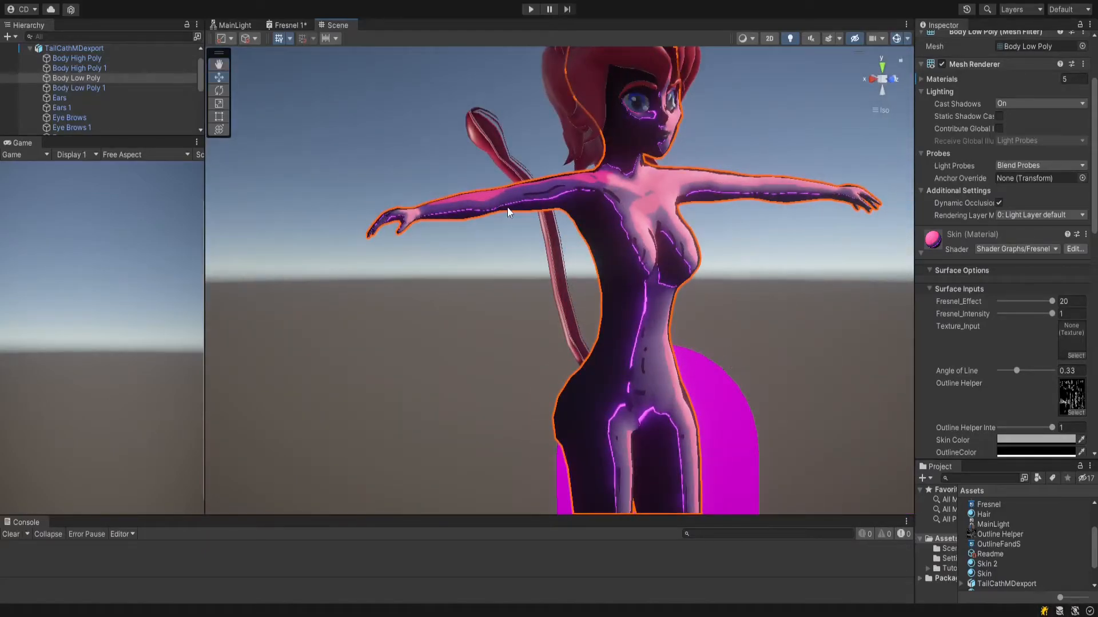
{"action": "right_click_drag", "start_coordinate": [529, 216], "coordinate": [401, 315]}
{"action": "scroll", "coordinate": [467, 337], "scroll_direction": "down", "scroll_amount": 3}
{"action": "scroll", "coordinate": [428, 336], "scroll_direction": "down", "scroll_amount": 2}
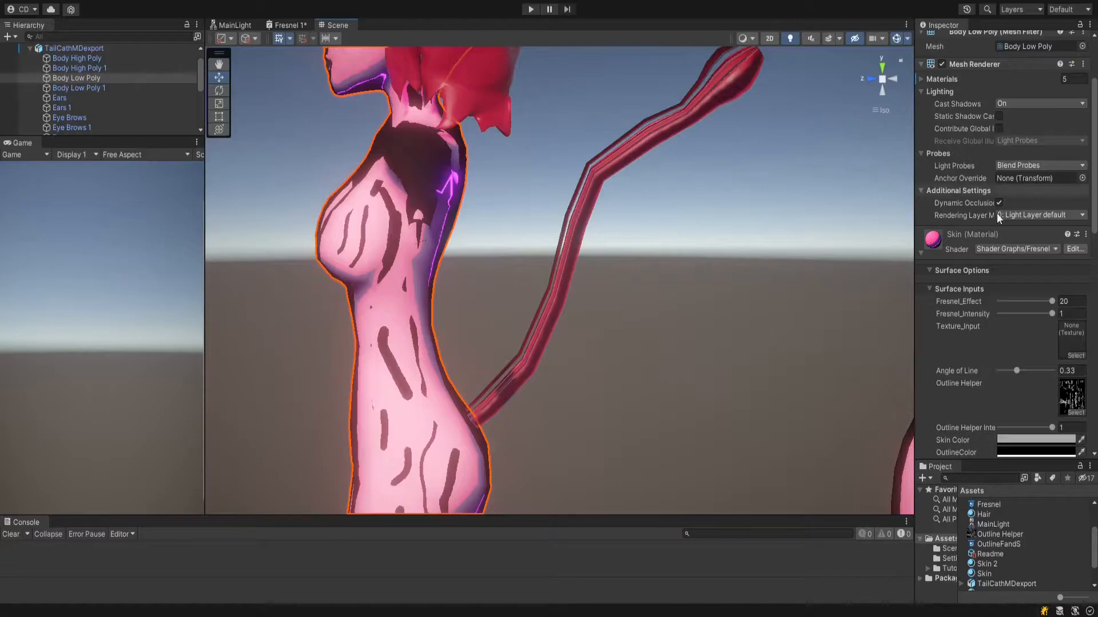
{"action": "mouse_move", "coordinate": [1017, 368]}
{"action": "left_mouse_down"}
{"action": "mouse_move", "coordinate": [1007, 369]}
{"action": "mouse_move", "coordinate": [1058, 369]}
{"action": "mouse_move", "coordinate": [1010, 378]}
{"action": "left_mouse_up"}
{"action": "left_click_drag", "start_coordinate": [789, 318], "coordinate": [694, 215], "text": "alt"}
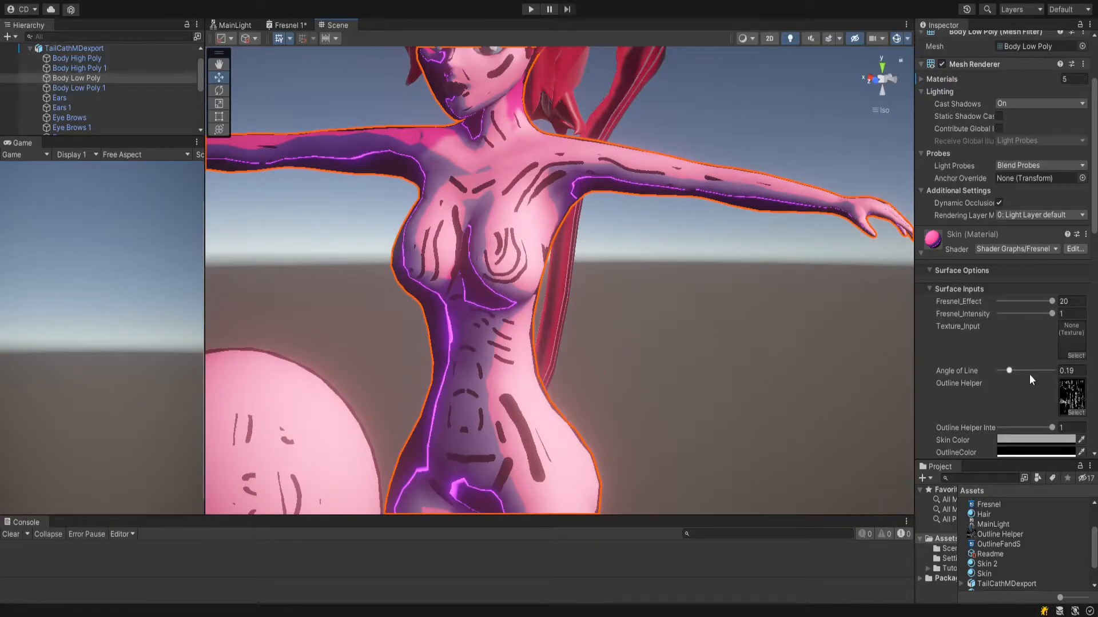
Vary the Outline Helper intensity of the Skin material and set Low Angle Max to 360
{"action": "scroll", "coordinate": [1029, 377], "scroll_direction": "down", "scroll_amount": 2}
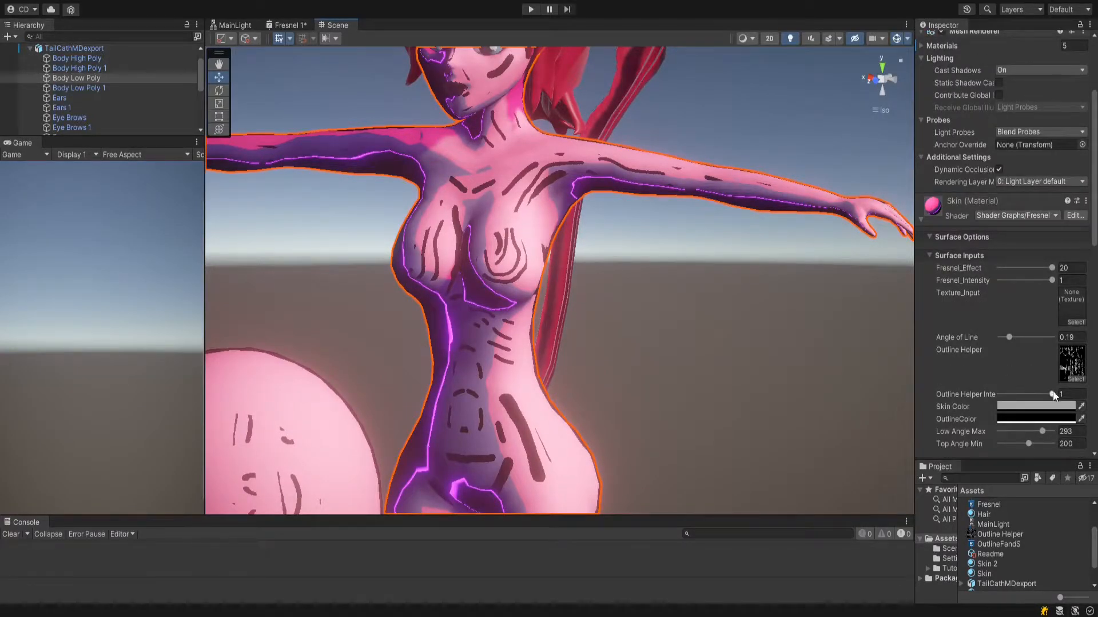
{"action": "left_click_drag", "start_coordinate": [1038, 393], "coordinate": [992, 393]}
{"action": "mouse_move", "coordinate": [1042, 431]}
{"action": "left_mouse_down"}
{"action": "mouse_move", "coordinate": [1007, 426]}
{"action": "mouse_move", "coordinate": [1055, 433]}
{"action": "left_mouse_up"}
Try a wide Angle of Line of 0.83 on the body, and reduce it to 0.3
{"action": "right_click_drag", "start_coordinate": [638, 295], "coordinate": [691, 281]}
{"action": "middle_click_drag", "start_coordinate": [691, 280], "coordinate": [620, 340]}
{"action": "left_click_drag", "start_coordinate": [1007, 336], "coordinate": [1043, 338]}
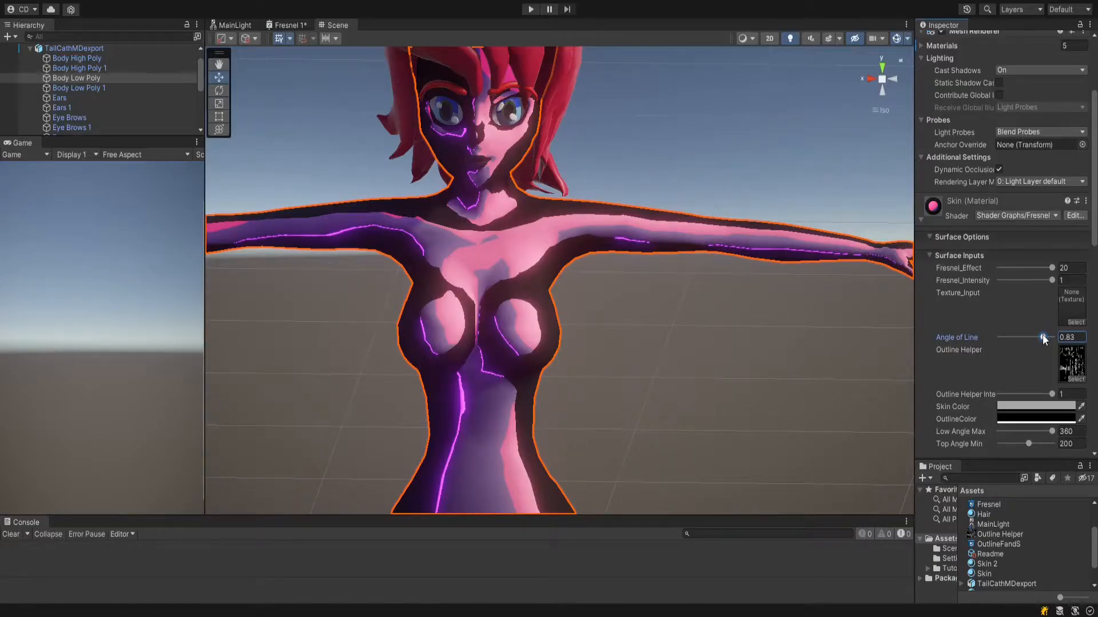
{"action": "left_click_drag", "start_coordinate": [1041, 340], "coordinate": [1037, 340]}
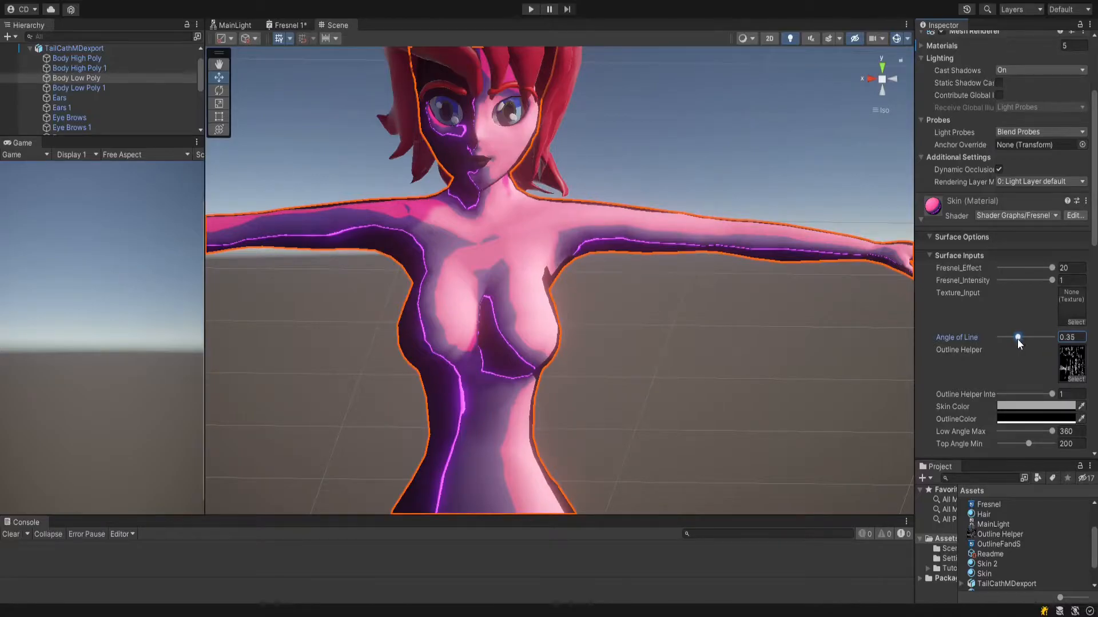
{"action": "left_click_drag", "start_coordinate": [1017, 338], "coordinate": [1015, 339]}
Set the Skin material's Angle of Line to 0, Low Angle Max to 86 and Top Angle Min to 278
{"action": "right_click_drag", "start_coordinate": [675, 256], "coordinate": [583, 312]}
{"action": "scroll", "coordinate": [581, 311], "scroll_direction": "up", "scroll_amount": 3}
{"action": "scroll", "coordinate": [578, 306], "scroll_direction": "up", "scroll_amount": 2}
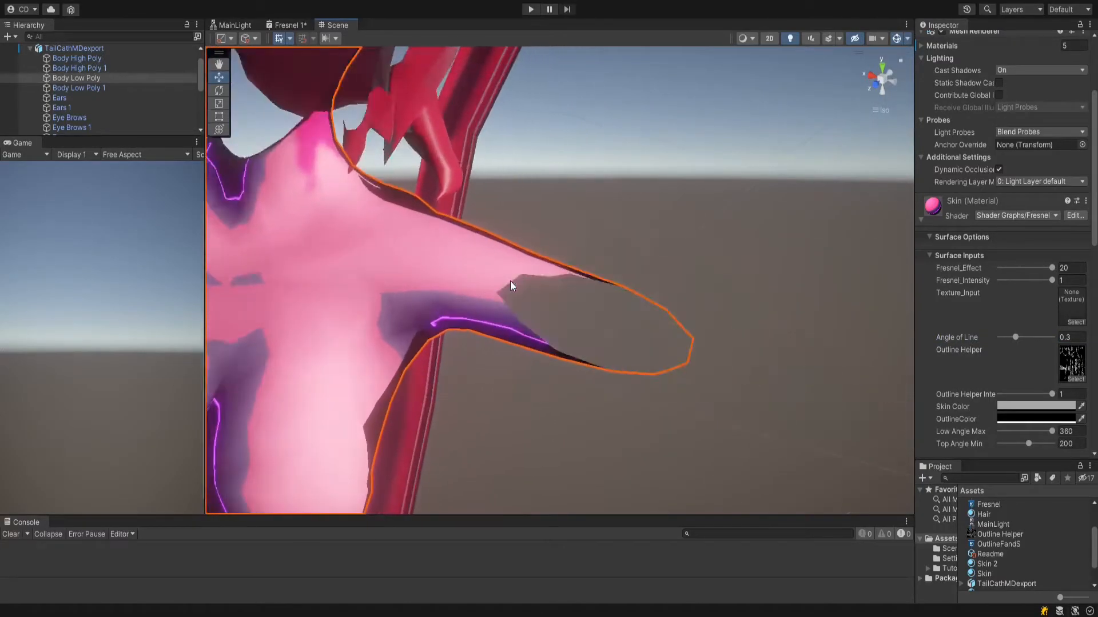
{"action": "scroll", "coordinate": [513, 273], "scroll_direction": "down", "scroll_amount": 5}
{"action": "right_click_drag", "start_coordinate": [513, 273], "coordinate": [620, 195]}
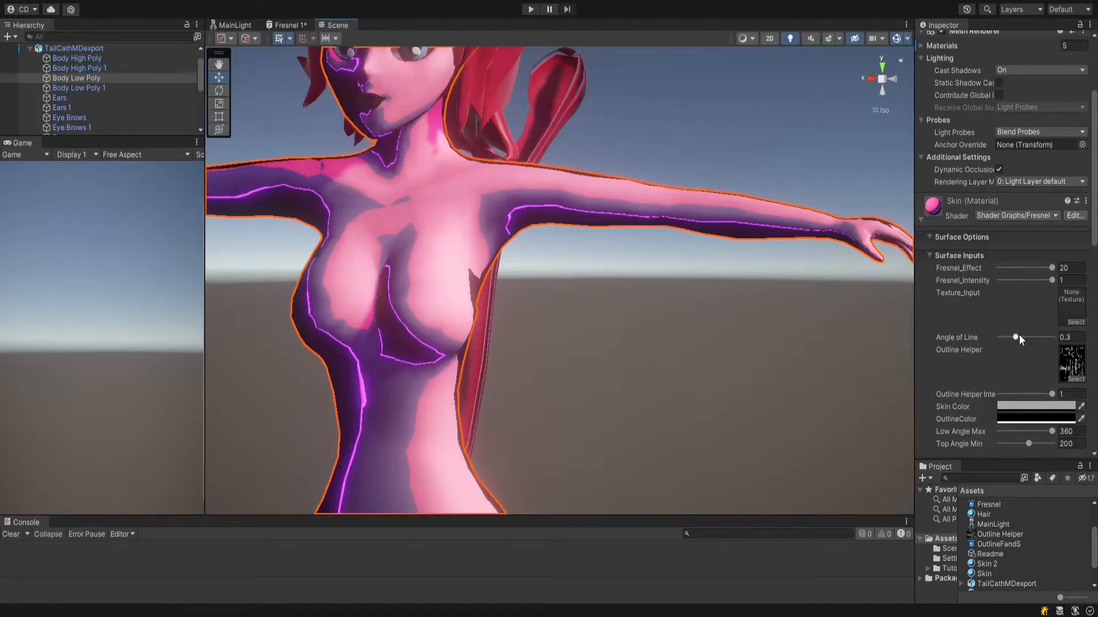
{"action": "left_click_drag", "start_coordinate": [1018, 335], "coordinate": [999, 338]}
{"action": "mouse_move", "coordinate": [1048, 432]}
{"action": "left_mouse_down"}
{"action": "mouse_move", "coordinate": [1028, 444]}
{"action": "mouse_move", "coordinate": [1042, 442]}
{"action": "mouse_move", "coordinate": [1009, 434]}
{"action": "left_mouse_up"}
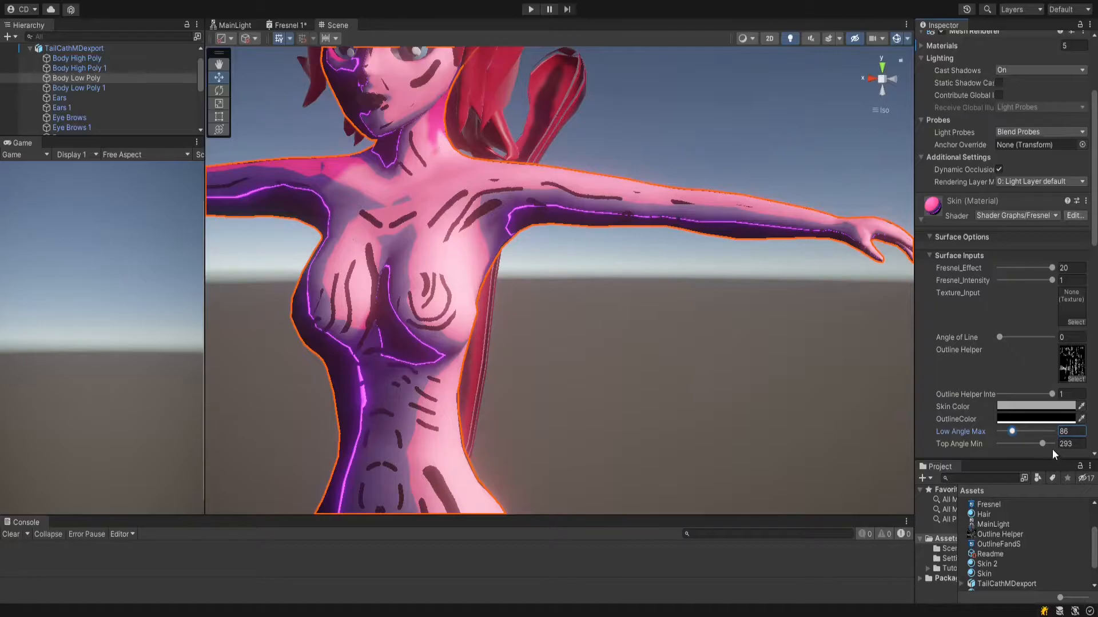
{"action": "left_click_drag", "start_coordinate": [1042, 444], "coordinate": [1038, 444]}
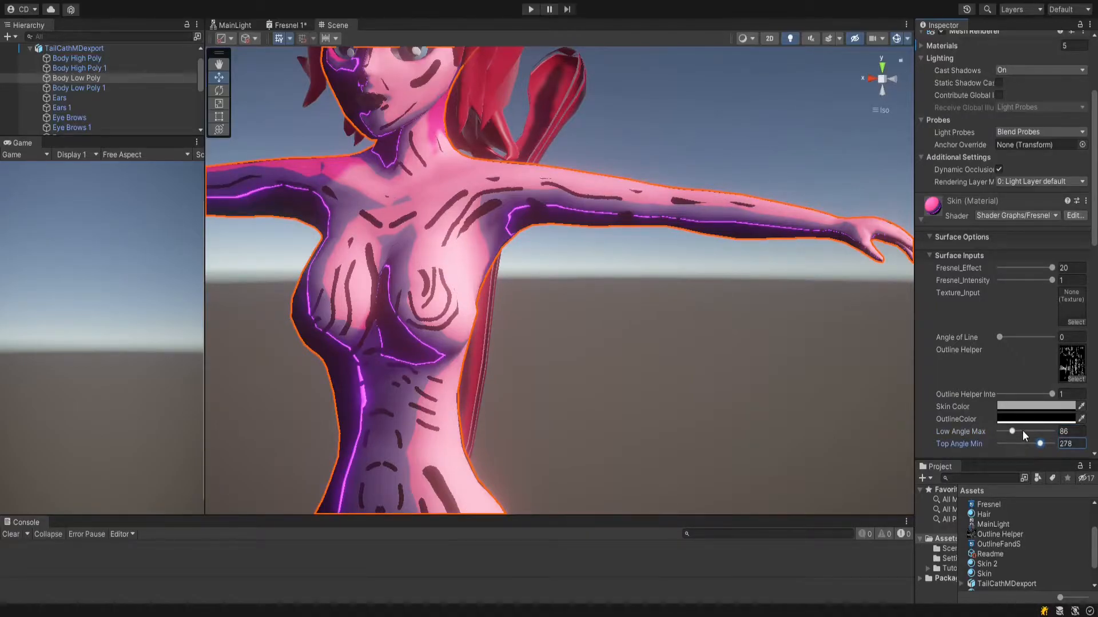
Examine the helper lines on the character's torso and hips from the front and the side
{"action": "right_click_drag", "start_coordinate": [541, 375], "coordinate": [516, 448]}
{"action": "scroll", "coordinate": [517, 448], "scroll_direction": "up", "scroll_amount": 3}
{"action": "middle_click_drag", "start_coordinate": [495, 443], "coordinate": [528, 296]}
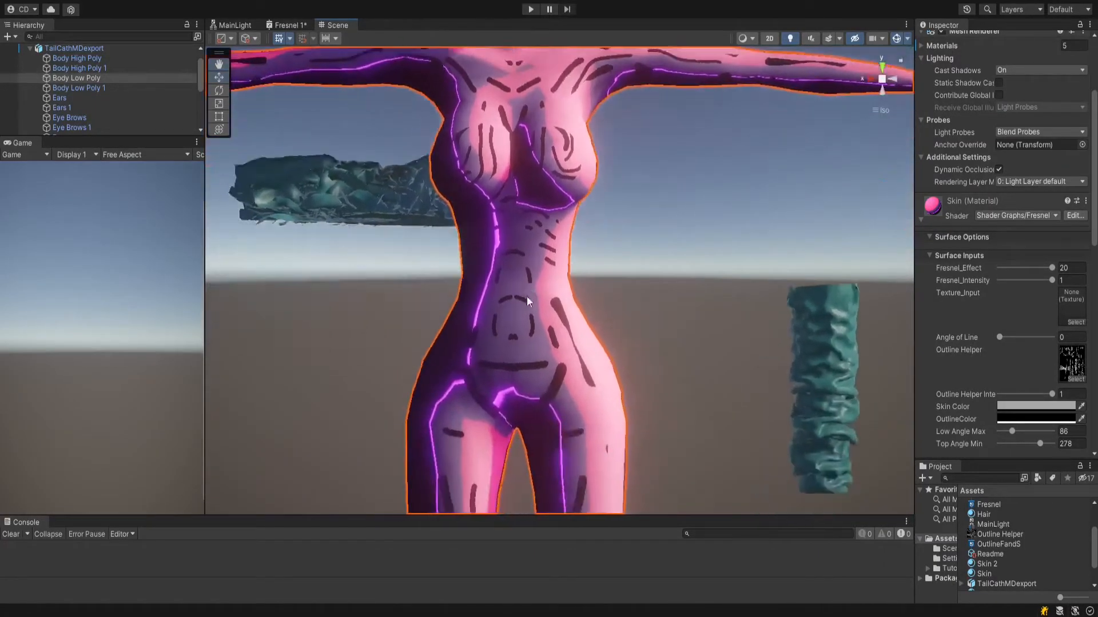
{"action": "right_click_drag", "start_coordinate": [545, 325], "coordinate": [484, 335]}
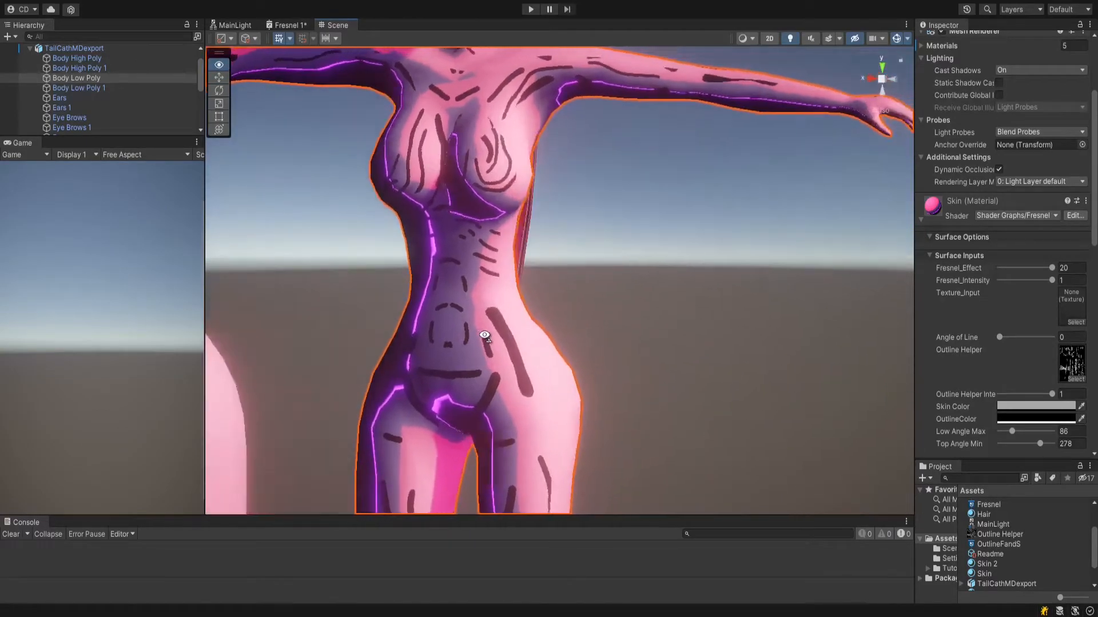
{"action": "right_click_drag", "start_coordinate": [558, 308], "coordinate": [644, 400]}
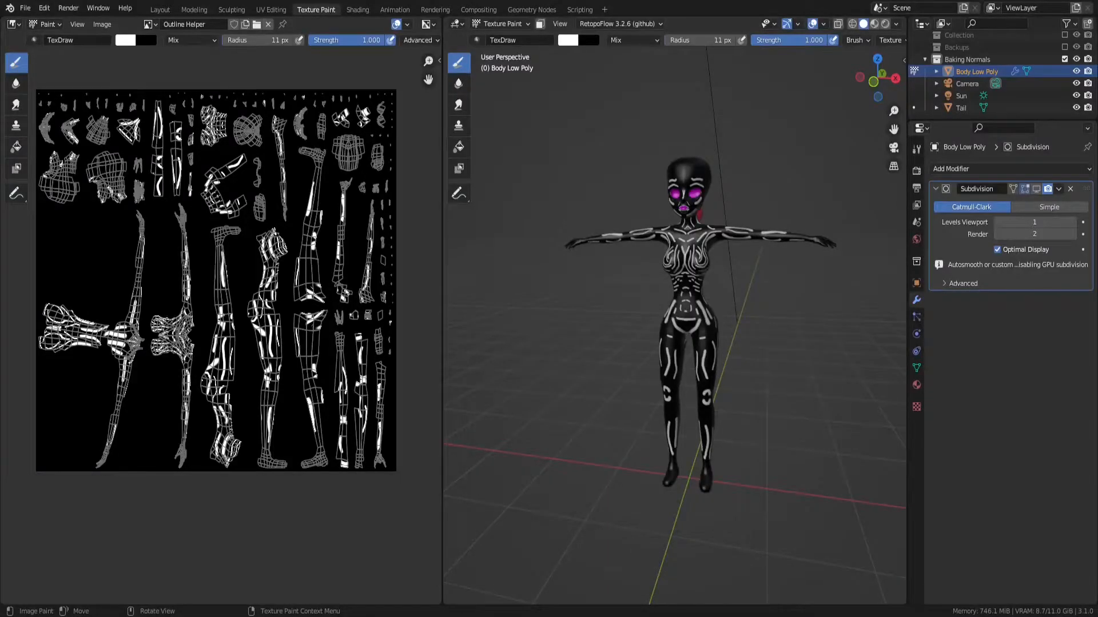
Switch to Blender and examine the Outline Helper strokes painted on Body Low Poly, up close and as a whole
{"action": "right_click", "coordinate": [635, 427]}
{"action": "middle_click_drag", "start_coordinate": [625, 395], "coordinate": [727, 279]}
{"action": "scroll", "coordinate": [726, 305], "scroll_direction": "up", "scroll_amount": 6}
{"action": "scroll", "coordinate": [738, 300], "scroll_direction": "down", "scroll_amount": 6}
{"action": "middle_click_drag", "start_coordinate": [736, 194], "coordinate": [724, 374], "text": "shift"}
{"action": "middle_click_drag", "start_coordinate": [538, 287], "coordinate": [630, 282]}
{"action": "middle_click_drag", "start_coordinate": [750, 285], "coordinate": [697, 321], "text": "shift"}
{"action": "scroll", "coordinate": [650, 313], "scroll_direction": "up", "scroll_amount": 10}
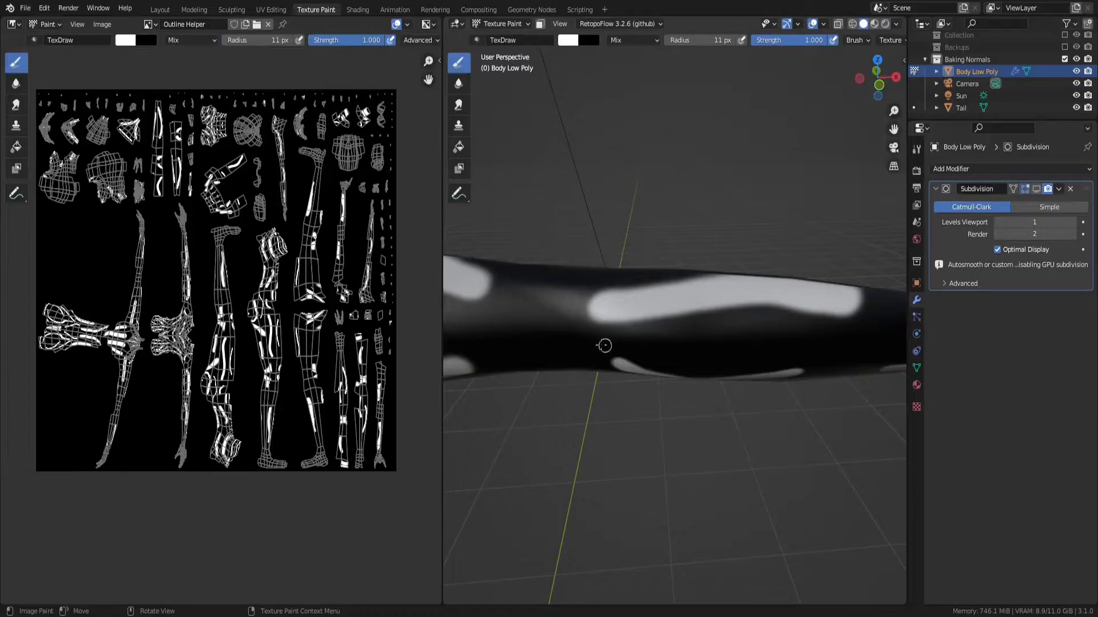
{"action": "scroll", "coordinate": [550, 325], "scroll_direction": "down", "scroll_amount": 10}
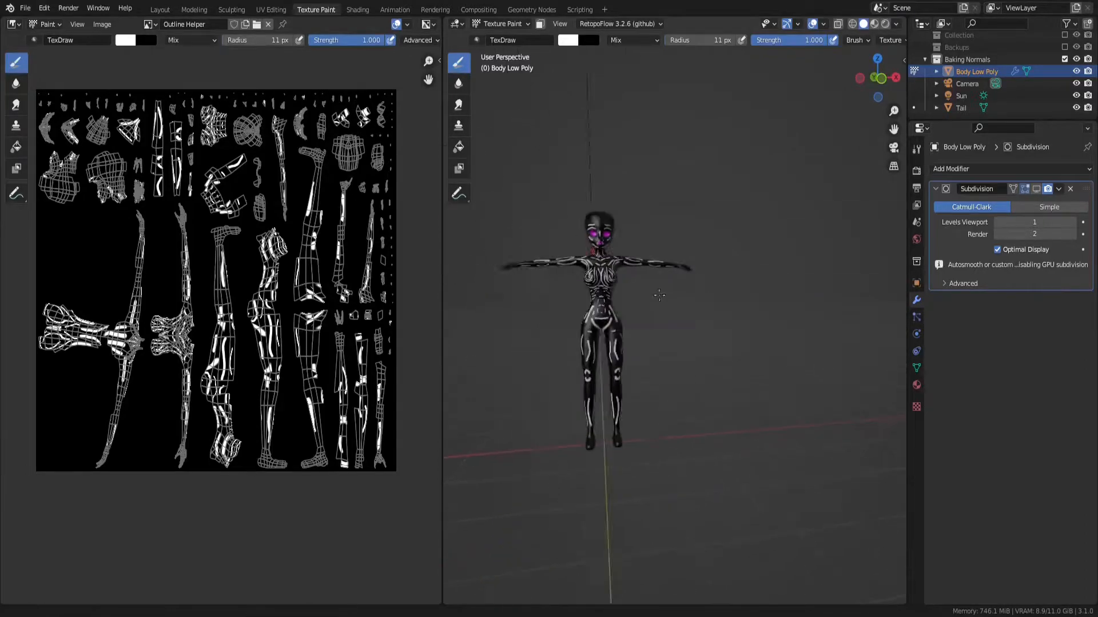
Paint white strokes on the hip and upper thigh in the Outline Helper texture with the 11 px TexDraw brush
{"action": "scroll", "coordinate": [702, 345], "scroll_direction": "up", "scroll_amount": 8}
{"action": "middle_click_drag", "start_coordinate": [734, 345], "coordinate": [598, 333]}
{"action": "scroll", "coordinate": [572, 298], "scroll_direction": "up", "scroll_amount": 3}
{"action": "left_click_drag", "start_coordinate": [568, 285], "coordinate": [597, 326]}
{"action": "left_click_drag", "start_coordinate": [633, 374], "coordinate": [580, 417]}
{"action": "mouse_move", "coordinate": [611, 147]}
{"action": "left_mouse_down"}
{"action": "mouse_move", "coordinate": [555, 200]}
{"action": "mouse_move", "coordinate": [530, 298]}
{"action": "mouse_move", "coordinate": [533, 393]}
{"action": "left_mouse_up"}
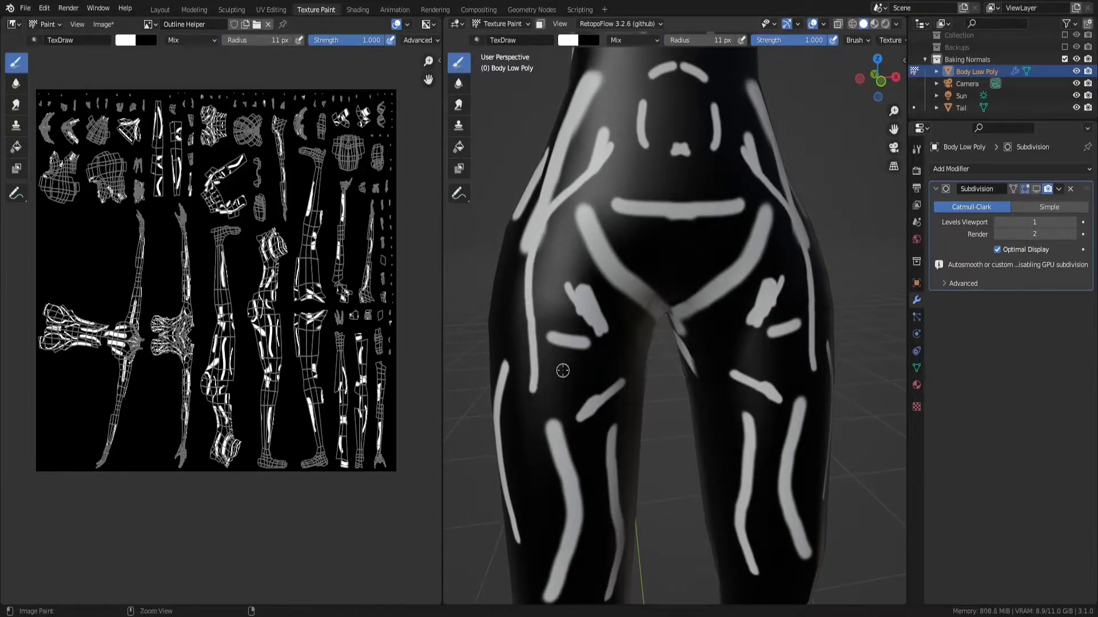
Extend the thick diagonal stroke on the side of the waist with a short white tail and a curved white line
{"action": "middle_click_drag", "start_coordinate": [563, 370], "coordinate": [578, 387]}
{"action": "scroll", "coordinate": [566, 394], "scroll_direction": "up", "scroll_amount": 4}
{"action": "scroll", "coordinate": [579, 387], "scroll_direction": "down", "scroll_amount": 3}
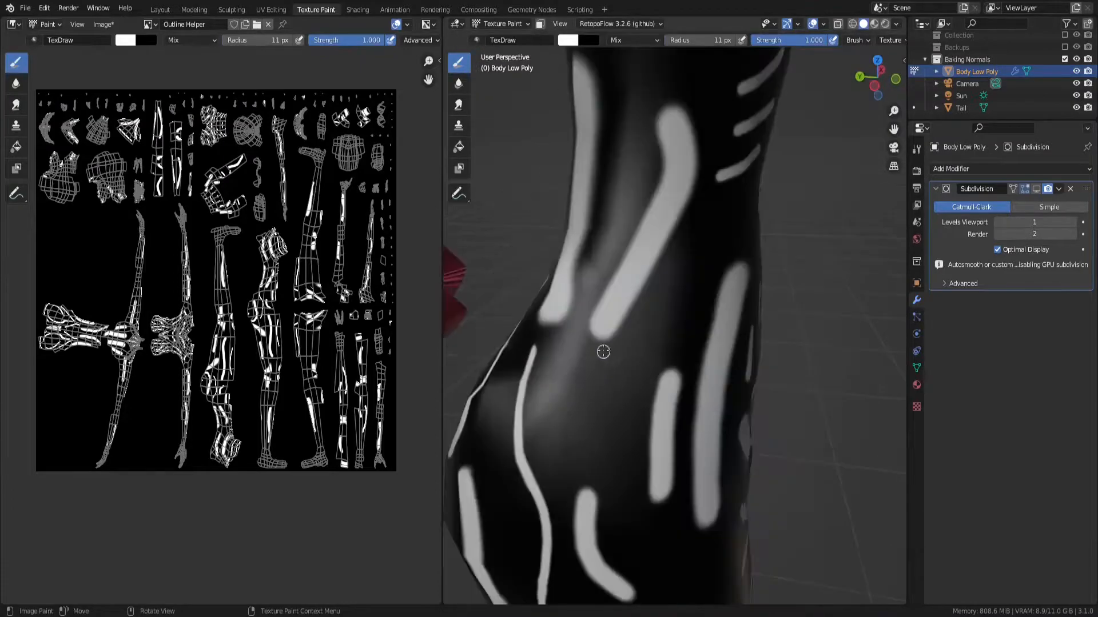
{"action": "left_click_drag", "start_coordinate": [607, 356], "coordinate": [616, 310]}
{"action": "mouse_move", "coordinate": [638, 271]}
{"action": "left_mouse_down"}
{"action": "mouse_move", "coordinate": [689, 236]}
{"action": "mouse_move", "coordinate": [711, 191]}
{"action": "mouse_move", "coordinate": [668, 95]}
{"action": "left_mouse_up"}
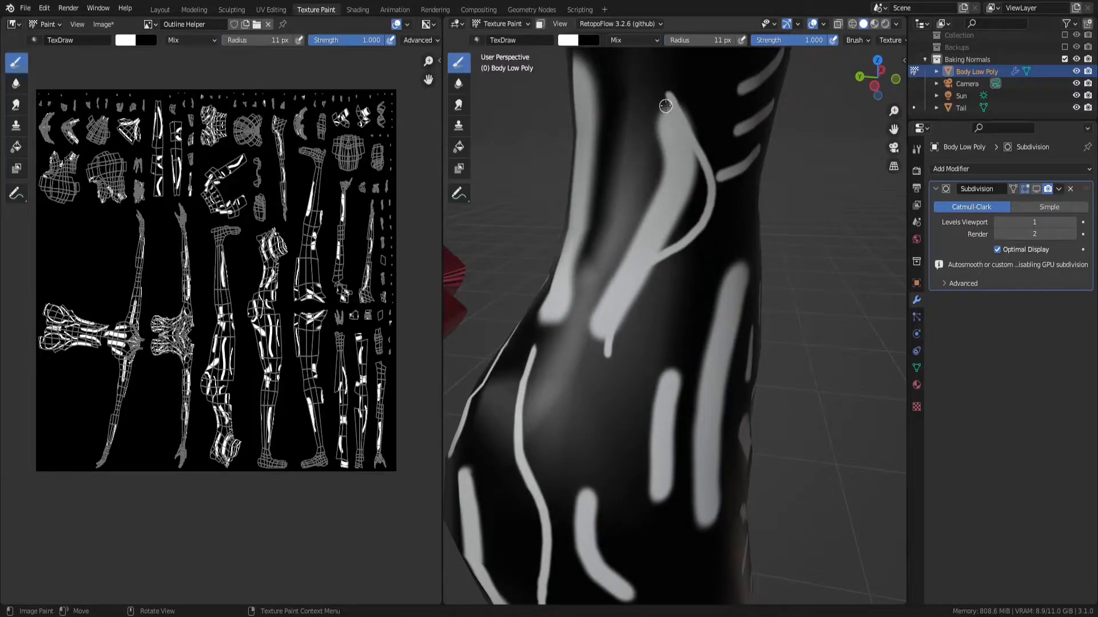
Cut a black gap through the upper part of the diagonal waist stroke and repaint its upper tip in white
{"action": "key", "text": "x"}
{"action": "mouse_move", "coordinate": [663, 97]}
{"action": "left_mouse_down"}
{"action": "mouse_move", "coordinate": [676, 147]}
{"action": "mouse_move", "coordinate": [649, 209]}
{"action": "left_mouse_up"}
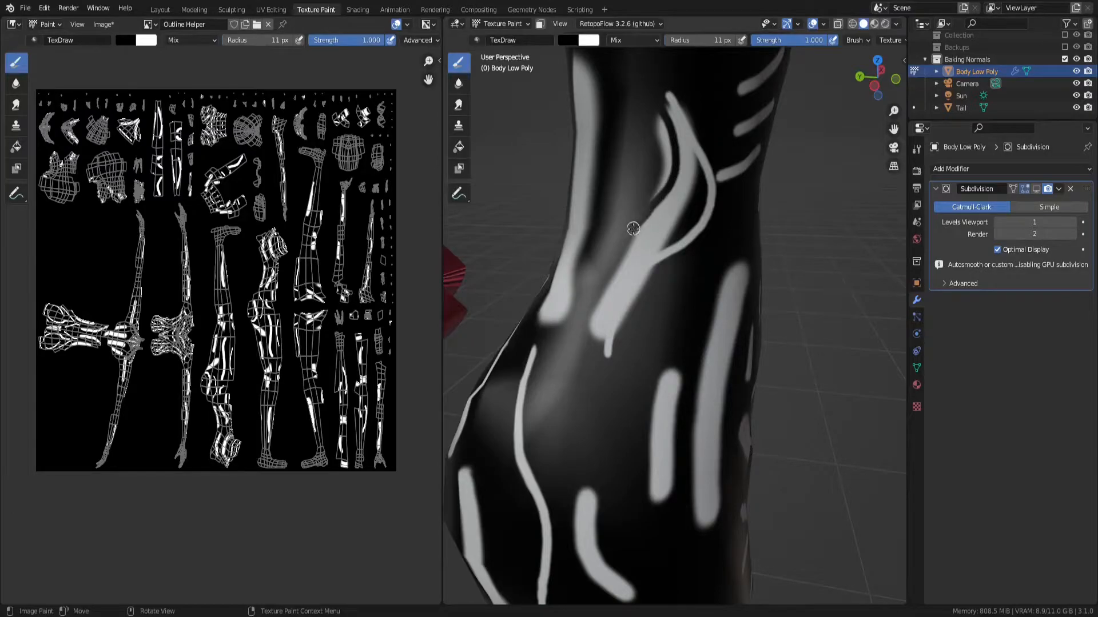
{"action": "key", "text": "x"}
{"action": "left_click_drag", "start_coordinate": [672, 122], "coordinate": [661, 91]}
{"action": "left_click_drag", "start_coordinate": [691, 160], "coordinate": [673, 181]}
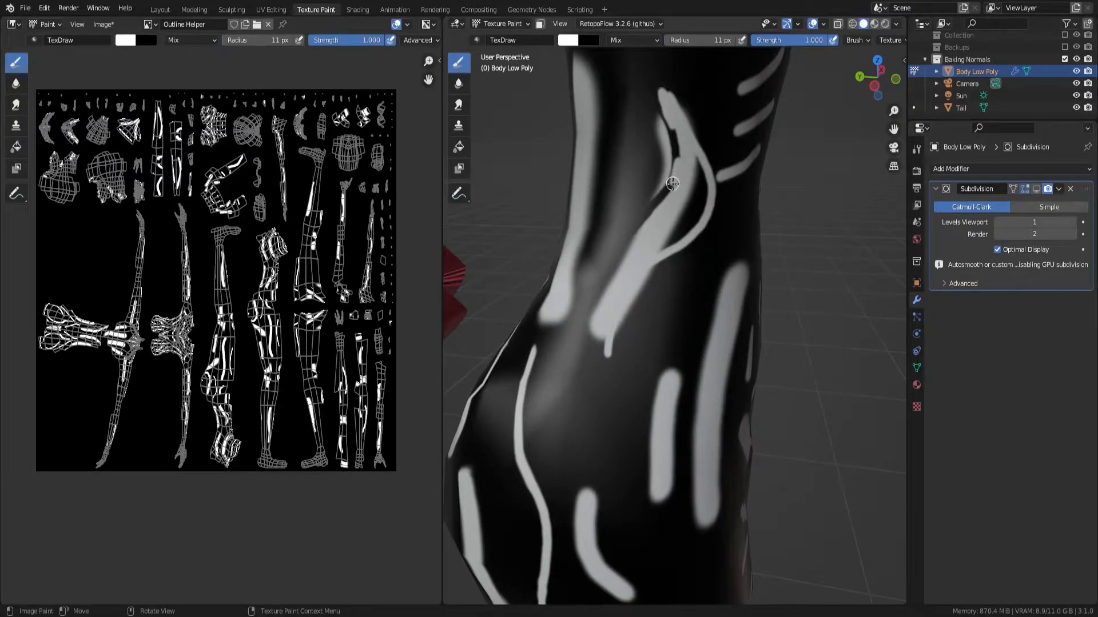
Reshape the back edge and lower end of the diagonal waist stroke with alternating black and white brush strokes
{"action": "key", "text": "x"}
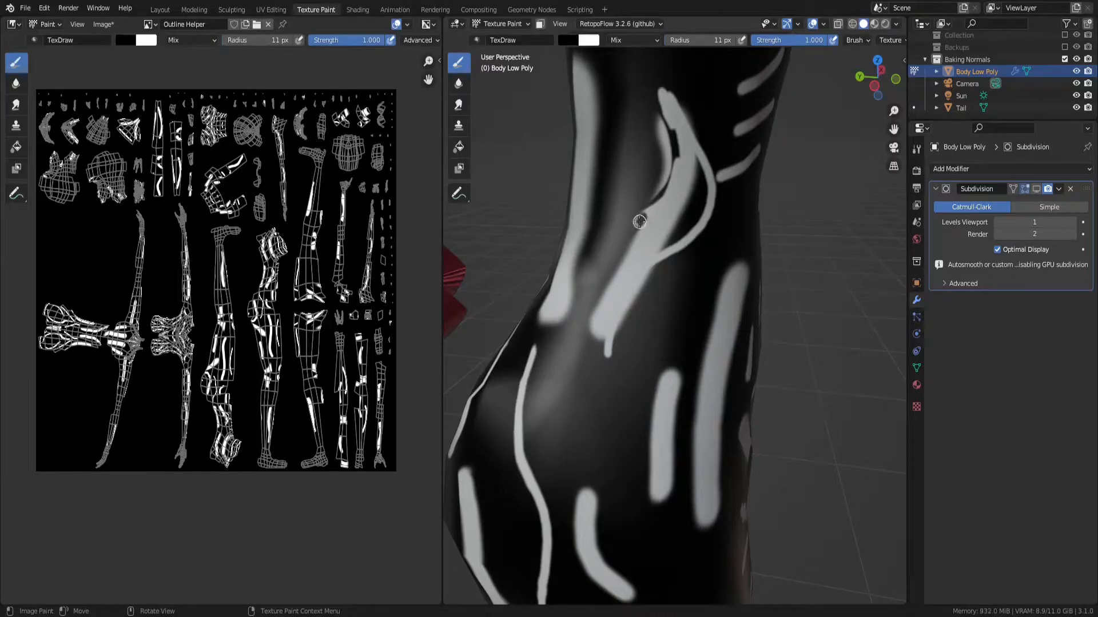
{"action": "key", "text": "x"}
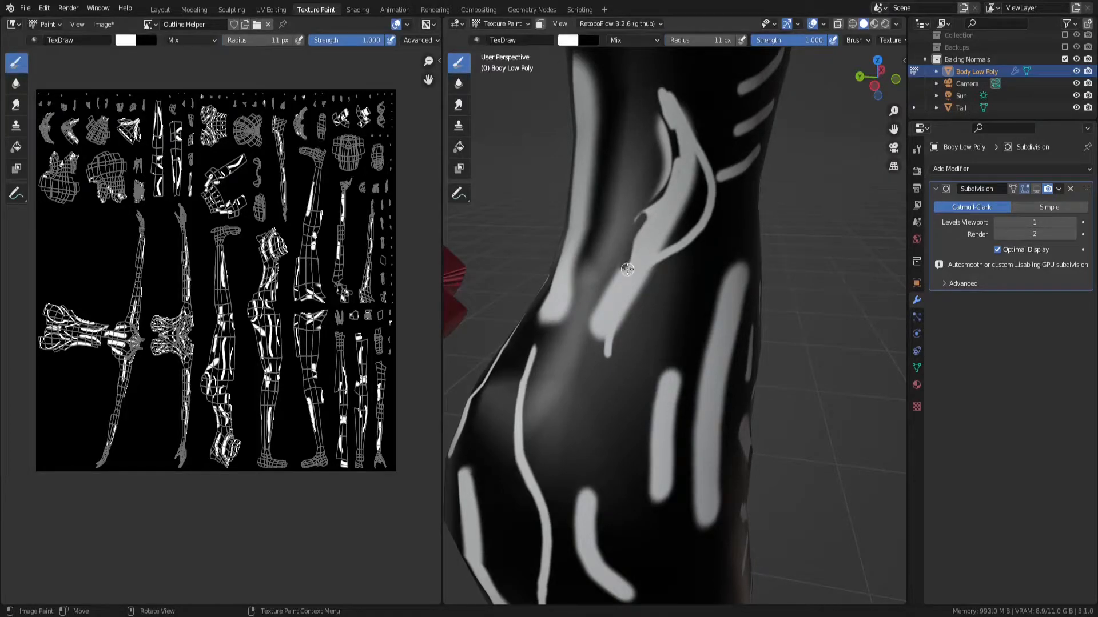
{"action": "key", "text": "x"}
{"action": "left_click_drag", "start_coordinate": [624, 250], "coordinate": [595, 334]}
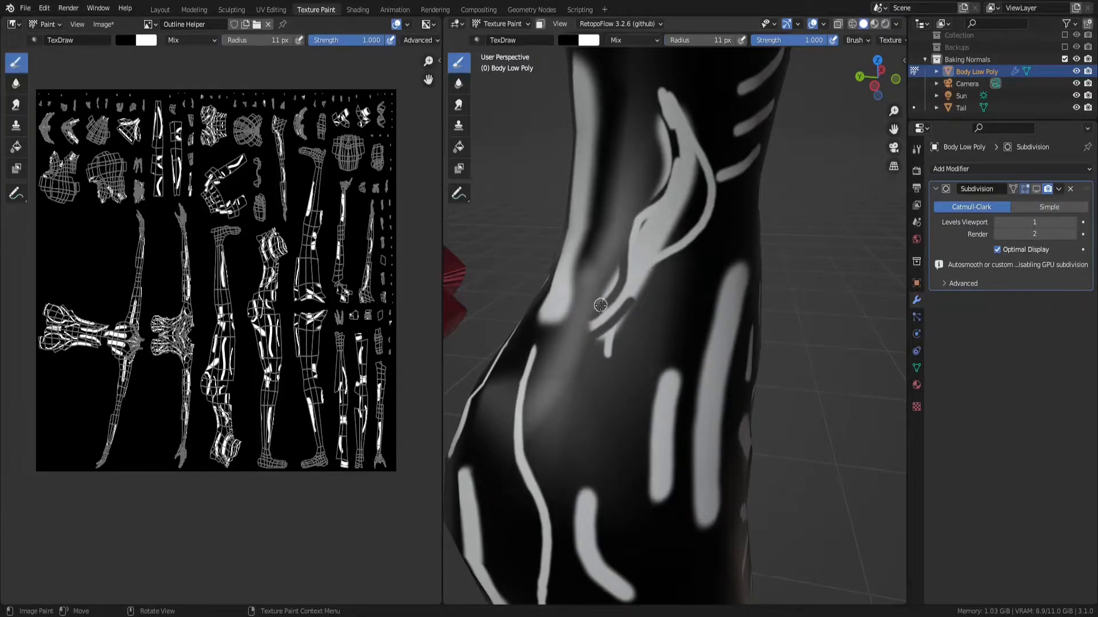
{"action": "left_click_drag", "start_coordinate": [595, 332], "coordinate": [639, 308]}
Paint a thin white line along the back of the diagonal waist stroke and separate the two with black
{"action": "key", "text": "x"}
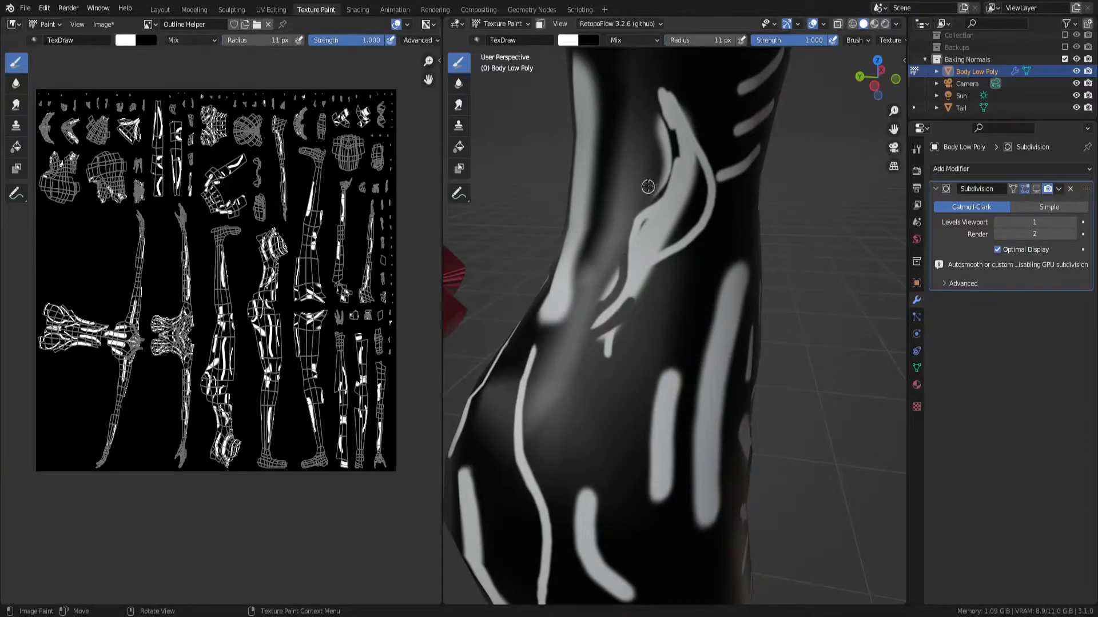
{"action": "mouse_move", "coordinate": [652, 179]}
{"action": "left_mouse_down"}
{"action": "mouse_move", "coordinate": [591, 357]}
{"action": "mouse_move", "coordinate": [656, 163]}
{"action": "mouse_move", "coordinate": [618, 310]}
{"action": "left_mouse_up"}
{"action": "key", "text": "x"}
{"action": "left_click_drag", "start_coordinate": [650, 197], "coordinate": [609, 341]}
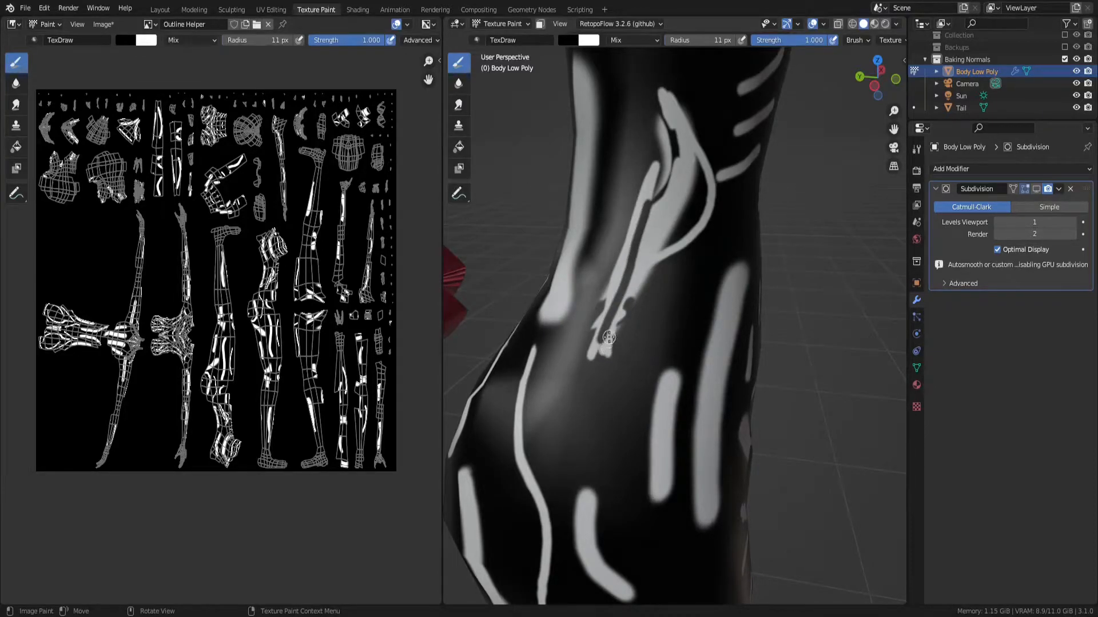
Refine the lower end of the diagonal waist stroke with brush strokes in black and white
{"action": "left_click_drag", "start_coordinate": [644, 274], "coordinate": [598, 331]}
{"action": "key", "text": "x"}
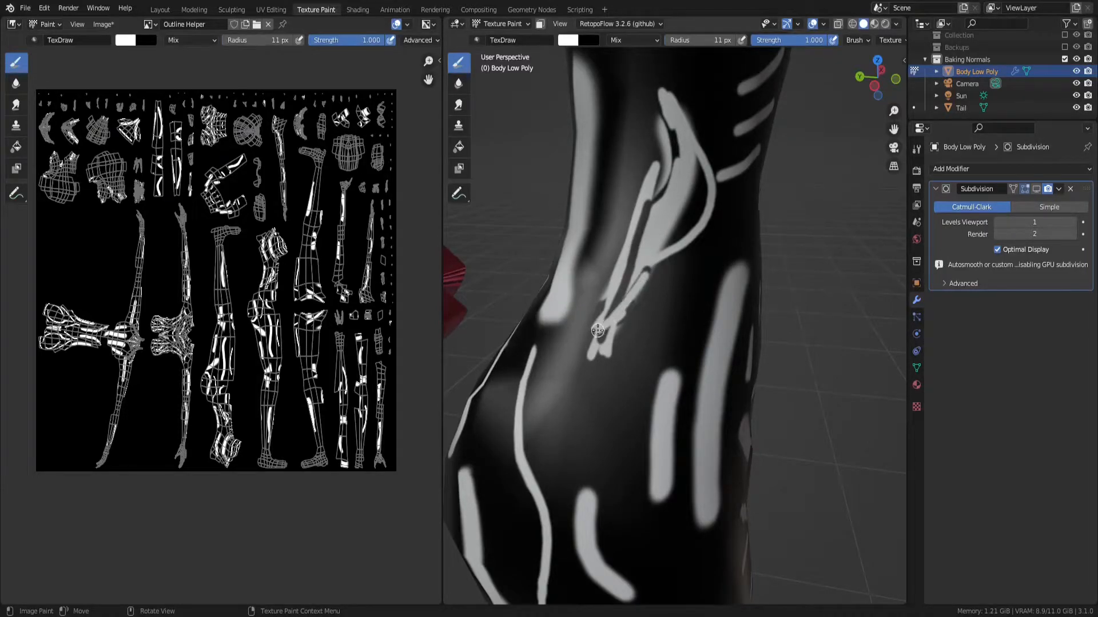
{"action": "middle_click_drag", "start_coordinate": [643, 277], "coordinate": [573, 298]}
{"action": "left_click_drag", "start_coordinate": [552, 292], "coordinate": [615, 240]}
Reshape the arched stroke on the upper abdomen with white and black, giving it a flatter lower edge and tapered ends
{"action": "mouse_move", "coordinate": [614, 240]}
{"action": "middle_mouse_down"}
{"action": "mouse_move", "coordinate": [641, 260]}
{"action": "mouse_move", "coordinate": [661, 305]}
{"action": "mouse_move", "coordinate": [725, 318]}
{"action": "mouse_move", "coordinate": [578, 217]}
{"action": "mouse_move", "coordinate": [651, 322]}
{"action": "mouse_move", "coordinate": [664, 313]}
{"action": "middle_mouse_up"}
{"action": "scroll", "coordinate": [652, 322], "scroll_direction": "up", "scroll_amount": 7}
{"action": "scroll", "coordinate": [651, 322], "scroll_direction": "up", "scroll_amount": 5}
{"action": "scroll", "coordinate": [656, 326], "scroll_direction": "down", "scroll_amount": 8}
{"action": "scroll", "coordinate": [629, 309], "scroll_direction": "up", "scroll_amount": 4}
{"action": "key", "text": "x"}
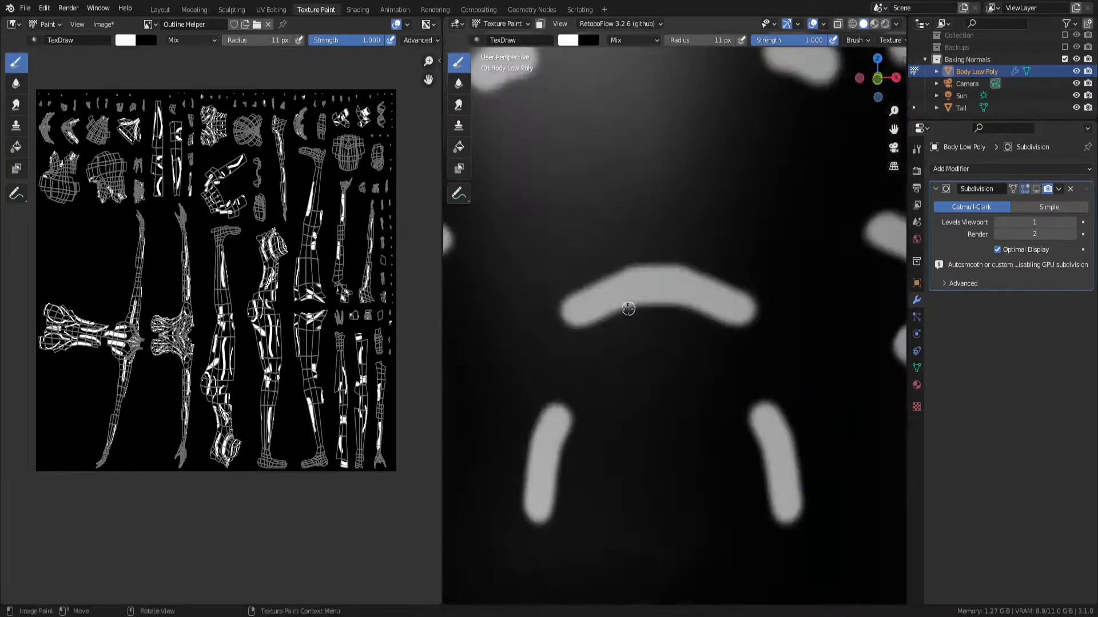
{"action": "mouse_move", "coordinate": [573, 321]}
{"action": "left_mouse_down"}
{"action": "mouse_move", "coordinate": [620, 311]}
{"action": "mouse_move", "coordinate": [556, 325]}
{"action": "mouse_move", "coordinate": [623, 264]}
{"action": "mouse_move", "coordinate": [678, 269]}
{"action": "mouse_move", "coordinate": [618, 264]}
{"action": "mouse_move", "coordinate": [610, 276]}
{"action": "left_mouse_up"}
{"action": "key", "text": "x"}
{"action": "mouse_move", "coordinate": [613, 314]}
{"action": "left_mouse_down"}
{"action": "mouse_move", "coordinate": [646, 306]}
{"action": "mouse_move", "coordinate": [626, 314]}
{"action": "mouse_move", "coordinate": [642, 322]}
{"action": "left_mouse_up"}
{"action": "key", "text": "x"}
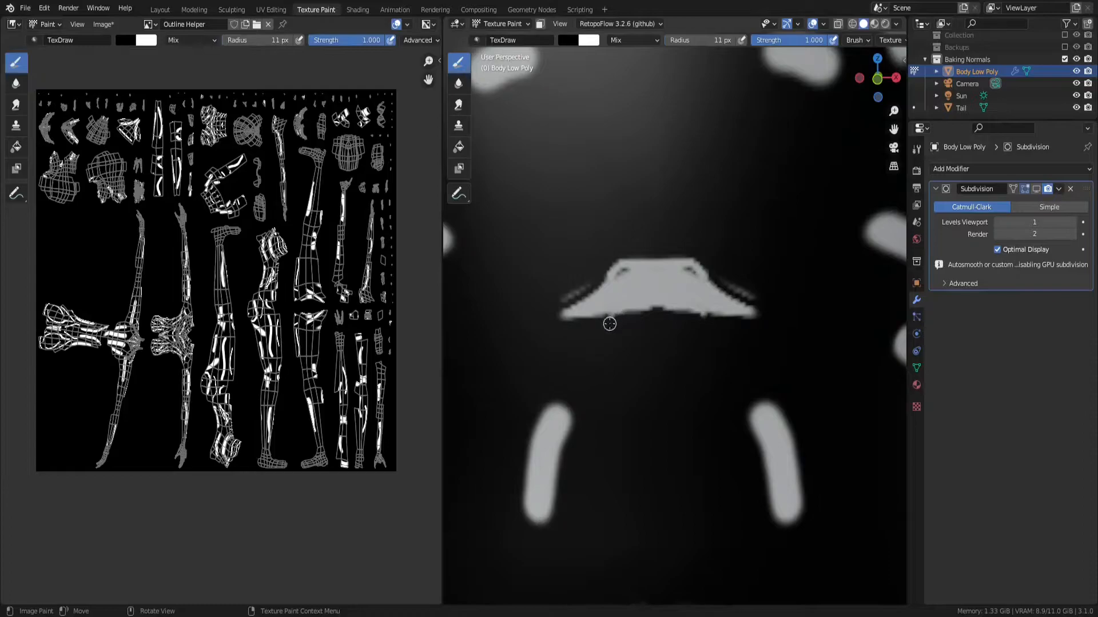
{"action": "key", "text": "x"}
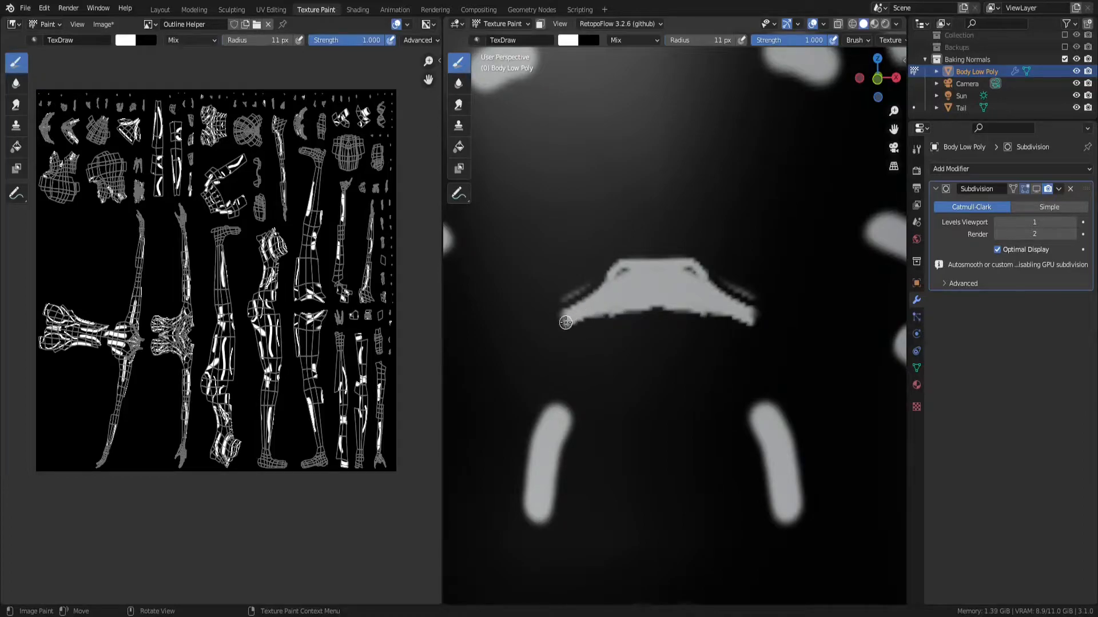
Examine the painted outline strokes on the front, side and chest of the body
{"action": "scroll", "coordinate": [596, 329], "scroll_direction": "down", "scroll_amount": 10}
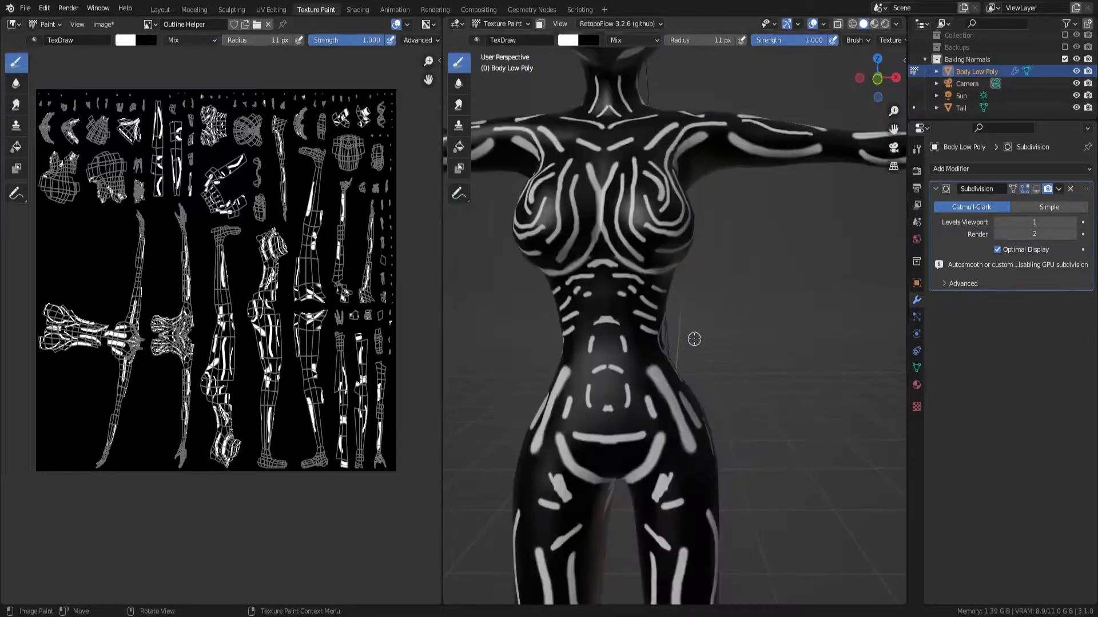
{"action": "middle_click_drag", "start_coordinate": [695, 338], "coordinate": [652, 372]}
{"action": "scroll", "coordinate": [653, 343], "scroll_direction": "up", "scroll_amount": 6}
{"action": "middle_click_drag", "start_coordinate": [652, 329], "coordinate": [639, 351]}
{"action": "scroll", "coordinate": [720, 355], "scroll_direction": "down", "scroll_amount": 5}
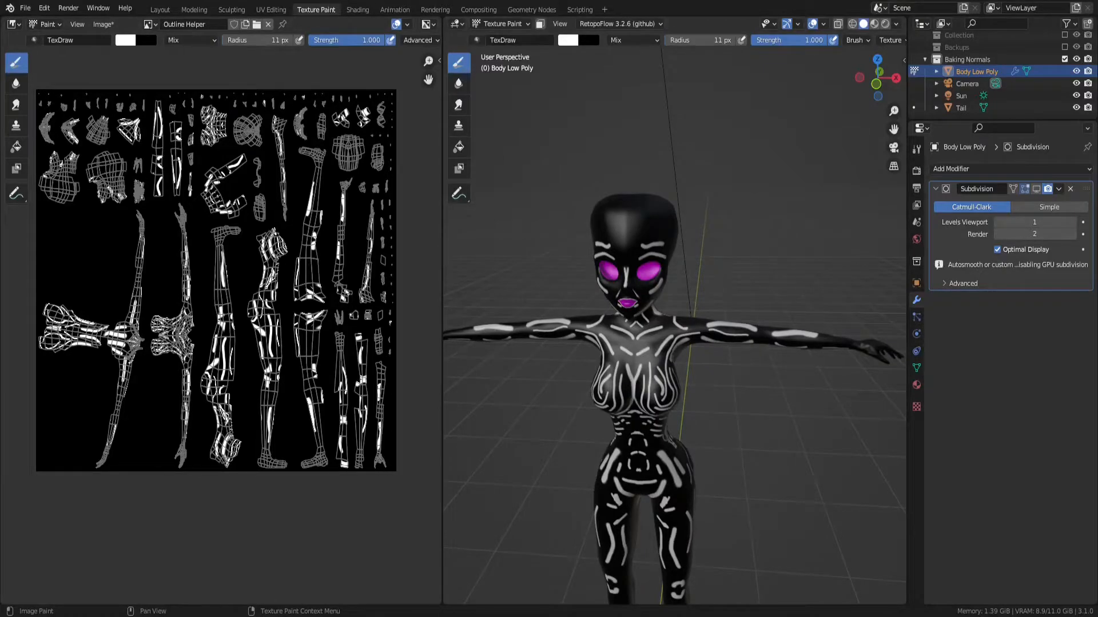
{"action": "middle_click_drag", "start_coordinate": [760, 438], "coordinate": [638, 426]}
{"action": "scroll", "coordinate": [638, 427], "scroll_direction": "up", "scroll_amount": 6}
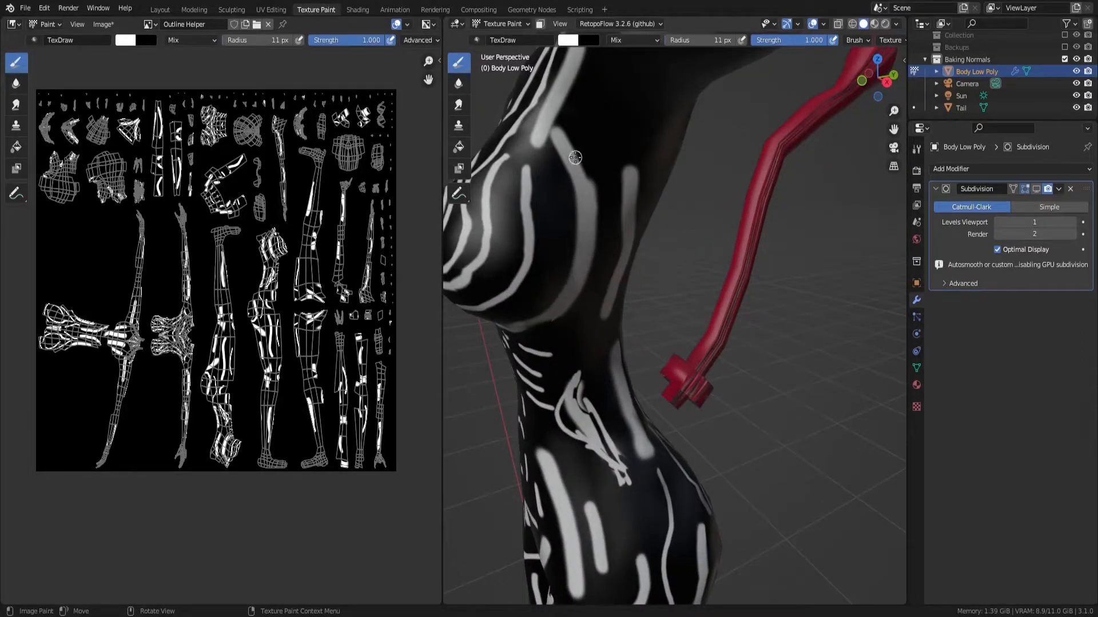
{"action": "mouse_move", "coordinate": [630, 111]}
{"action": "left_mouse_down"}
{"action": "mouse_move", "coordinate": [637, 190]}
{"action": "mouse_move", "coordinate": [617, 122]}
{"action": "mouse_move", "coordinate": [645, 97]}
{"action": "mouse_move", "coordinate": [623, 143]}
{"action": "mouse_move", "coordinate": [623, 178]}
{"action": "left_mouse_up"}
{"action": "right_click", "coordinate": [624, 178]}
{"action": "mouse_move", "coordinate": [642, 196]}
{"action": "middle_mouse_down"}
{"action": "mouse_move", "coordinate": [673, 216]}
{"action": "mouse_move", "coordinate": [735, 337]}
{"action": "mouse_move", "coordinate": [634, 331]}
{"action": "mouse_move", "coordinate": [650, 329]}
{"action": "mouse_move", "coordinate": [643, 290]}
{"action": "middle_mouse_up"}
{"action": "scroll", "coordinate": [674, 216], "scroll_direction": "down", "scroll_amount": 5}
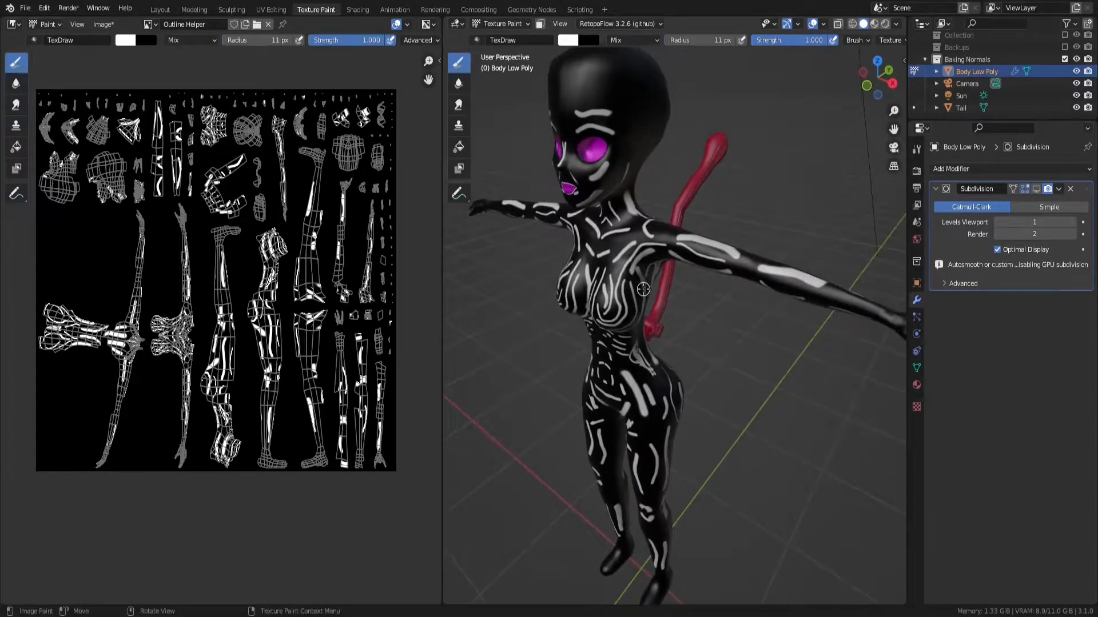
{"action": "scroll", "coordinate": [643, 289], "scroll_direction": "up", "scroll_amount": 3}
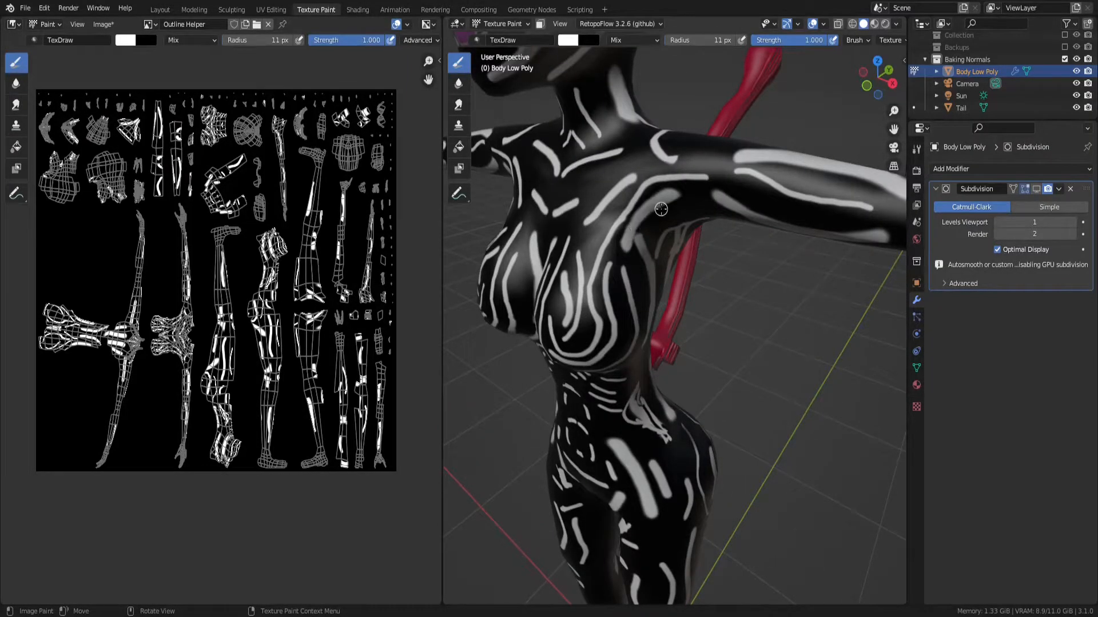
{"action": "middle_click_drag", "start_coordinate": [606, 231], "coordinate": [609, 224]}
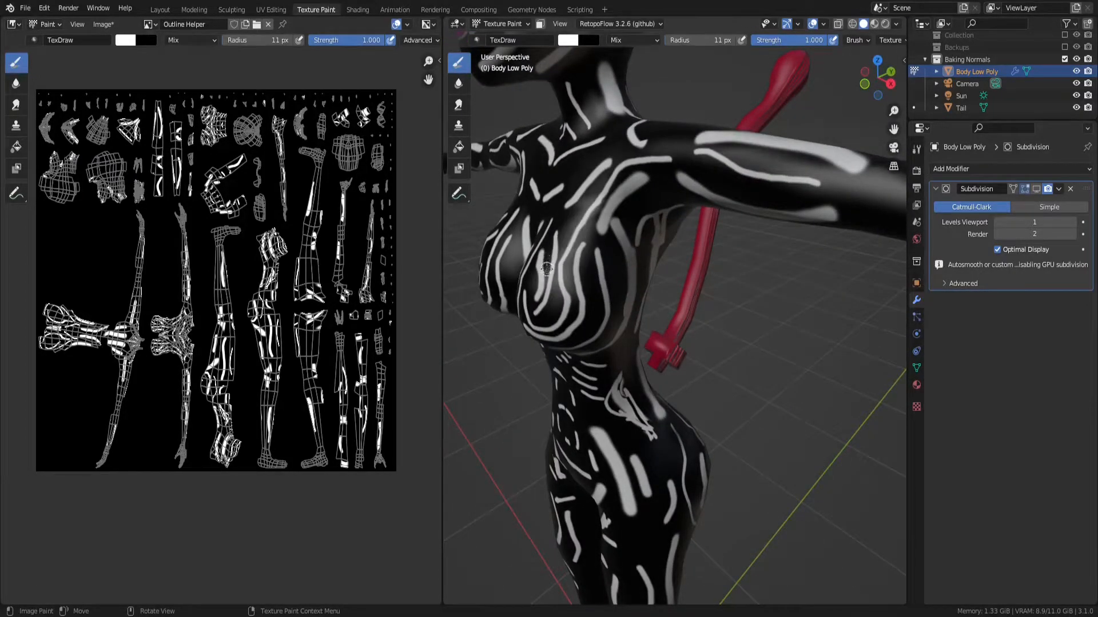
{"action": "middle_click_drag", "start_coordinate": [540, 275], "coordinate": [789, 269]}
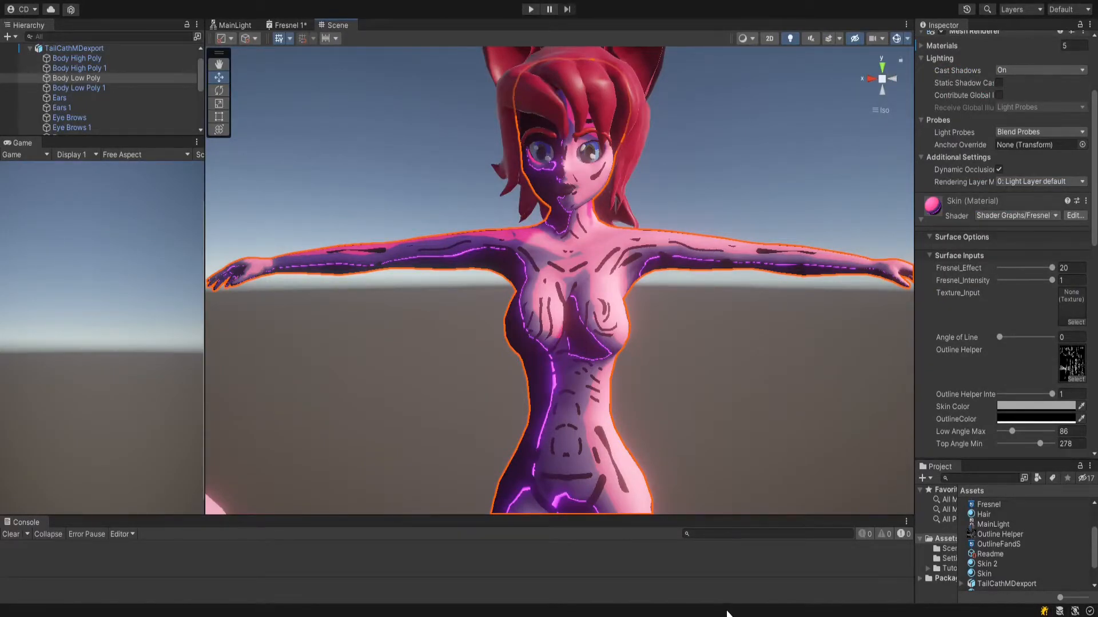
Switch to Unity, view the shaded character and open the Fresnel 1 shader graph to survey its node network
{"action": "scroll", "coordinate": [543, 359], "scroll_direction": "down", "scroll_amount": 3}
{"action": "middle_click_drag", "start_coordinate": [544, 358], "coordinate": [521, 409]}
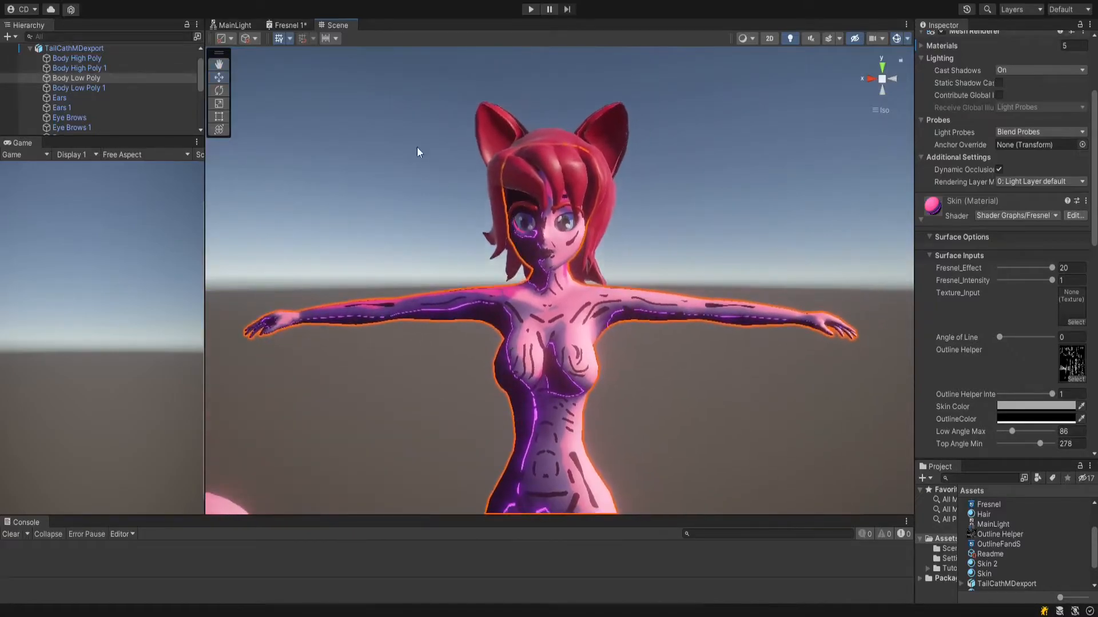
{"action": "left_click", "coordinate": [292, 25]}
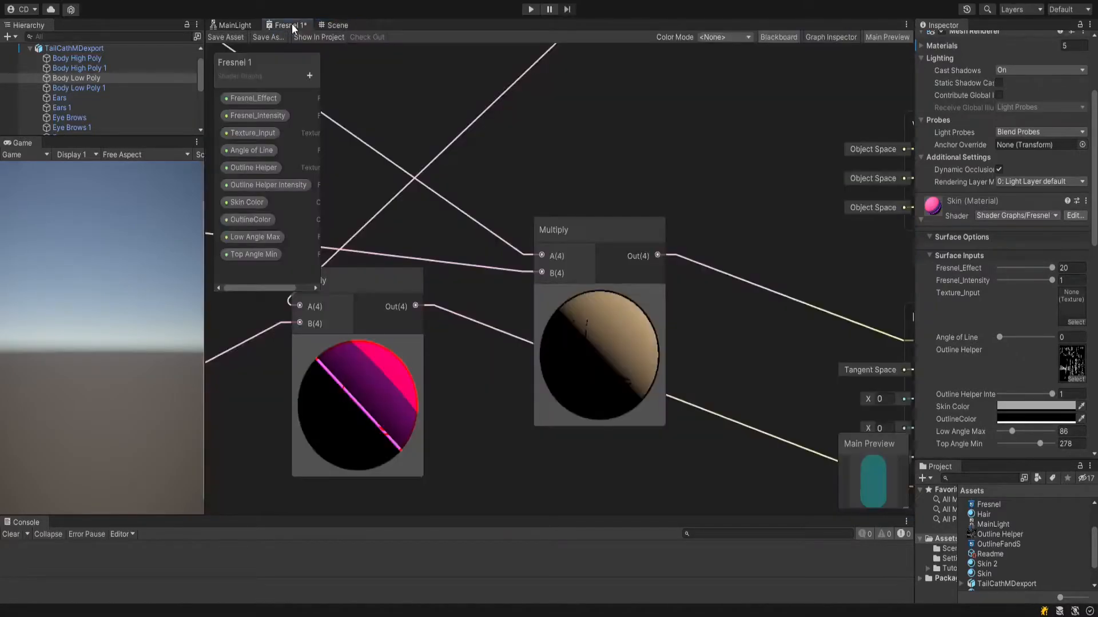
{"action": "scroll", "coordinate": [533, 276], "scroll_direction": "down", "scroll_amount": 5}
{"action": "middle_click_drag", "start_coordinate": [559, 347], "coordinate": [716, 314]}
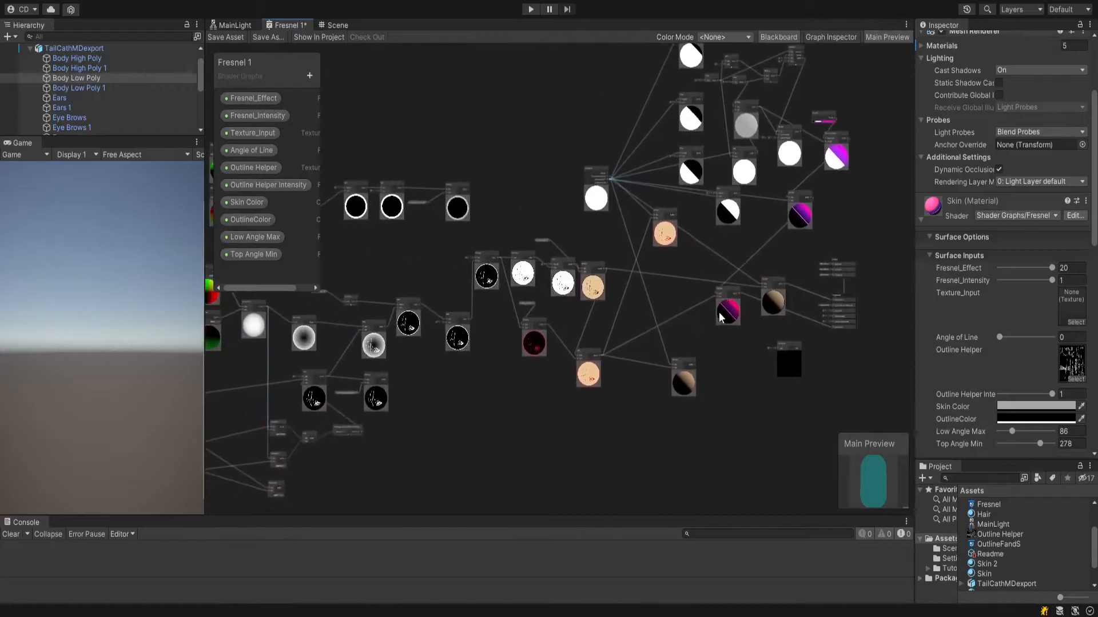
{"action": "middle_click_drag", "start_coordinate": [466, 408], "coordinate": [723, 375]}
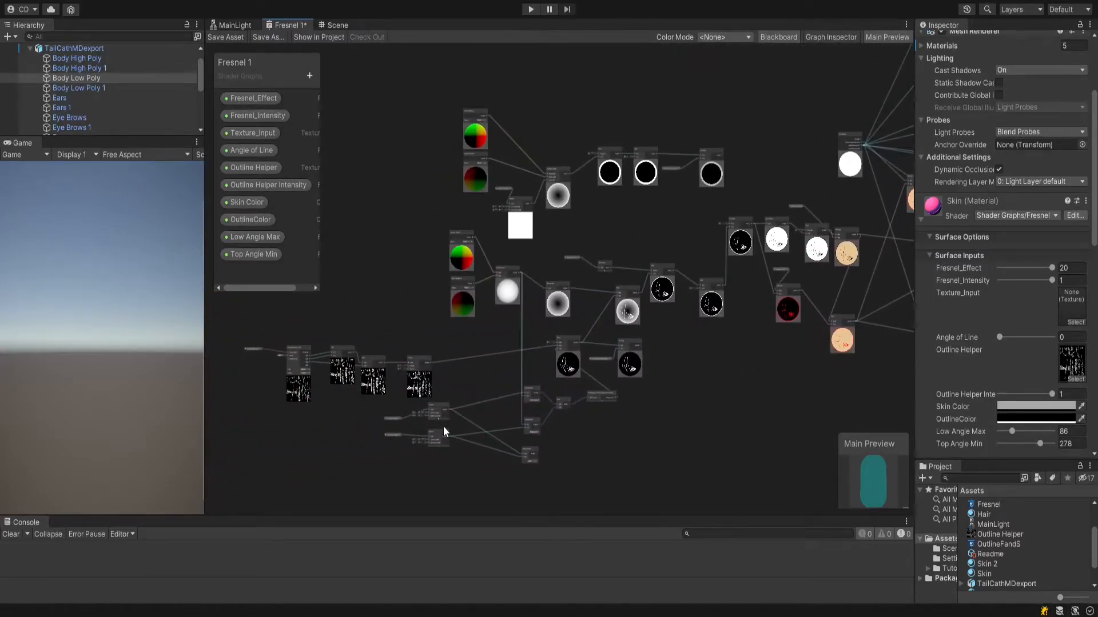
{"action": "middle_click_drag", "start_coordinate": [350, 457], "coordinate": [602, 374]}
Examine the Normal Vector, View Direction and Remap nodes feeding Fresnel Effect, and the Dot Product group below them
{"action": "middle_click_drag", "start_coordinate": [610, 192], "coordinate": [522, 318]}
{"action": "scroll", "coordinate": [544, 265], "scroll_direction": "up", "scroll_amount": 1}
{"action": "scroll", "coordinate": [544, 265], "scroll_direction": "up", "scroll_amount": 5}
{"action": "middle_click_drag", "start_coordinate": [575, 264], "coordinate": [343, 478]}
{"action": "scroll", "coordinate": [461, 370], "scroll_direction": "up", "scroll_amount": 2}
{"action": "scroll", "coordinate": [478, 372], "scroll_direction": "down", "scroll_amount": 3}
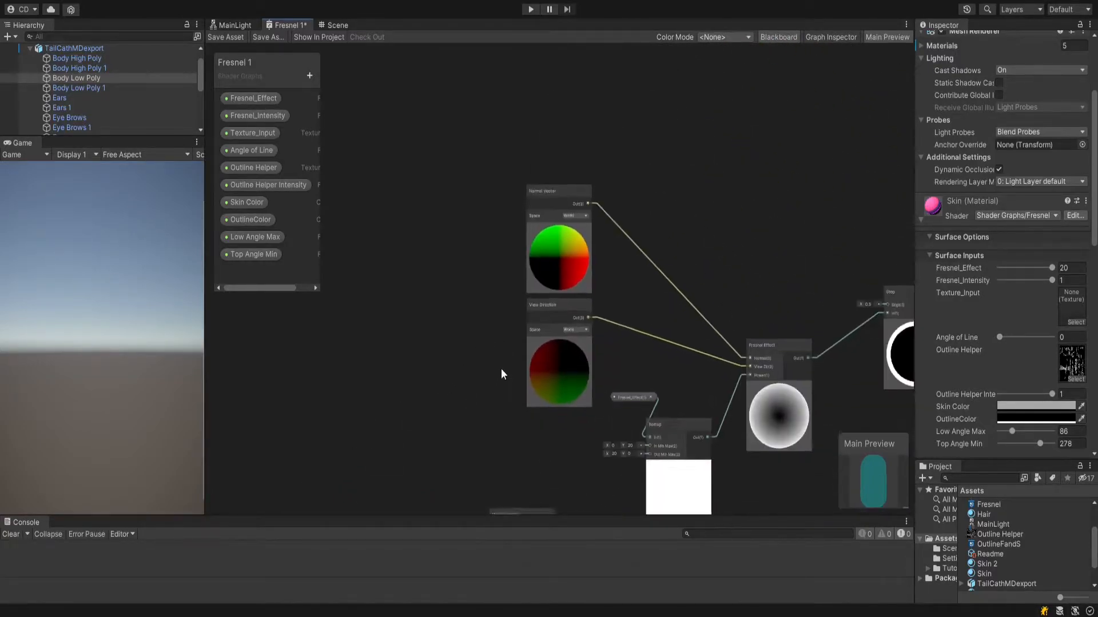
{"action": "middle_click_drag", "start_coordinate": [502, 372], "coordinate": [471, 324]}
{"action": "scroll", "coordinate": [471, 321], "scroll_direction": "up", "scroll_amount": 1}
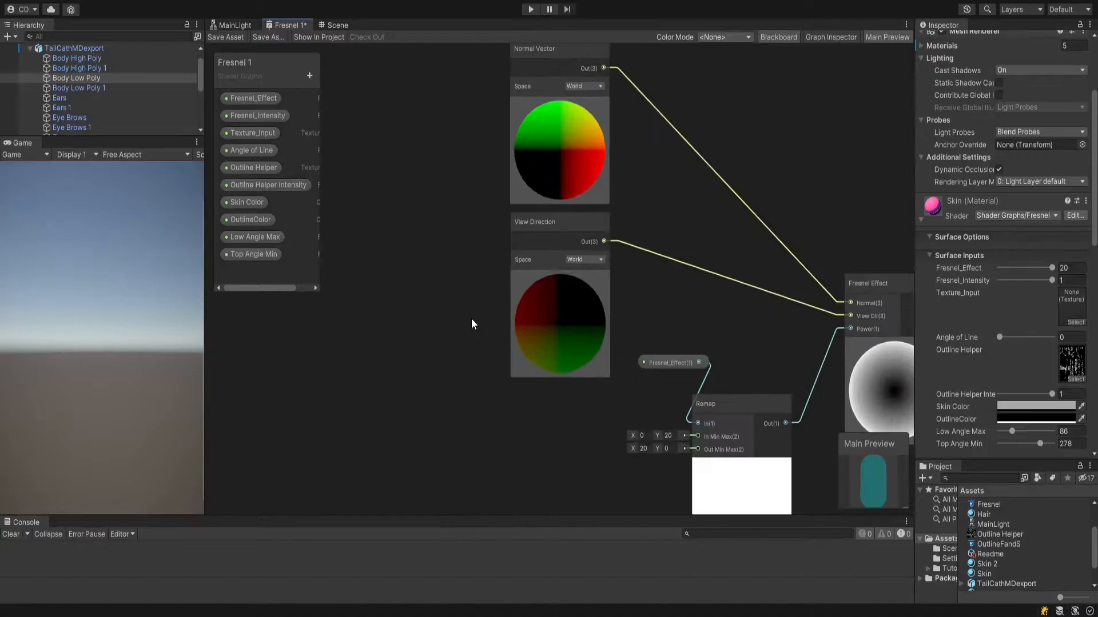
{"action": "scroll", "coordinate": [479, 327], "scroll_direction": "down", "scroll_amount": 2}
{"action": "middle_click_drag", "start_coordinate": [479, 327], "coordinate": [505, 179]}
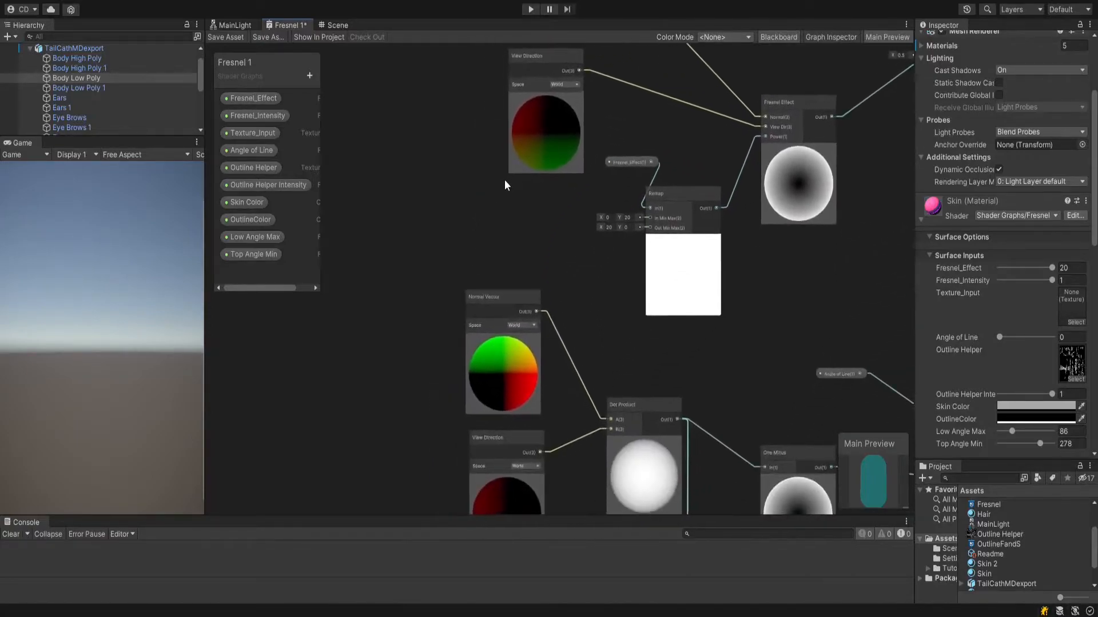
{"action": "middle_click_drag", "start_coordinate": [640, 206], "coordinate": [356, 401]}
{"action": "middle_click_drag", "start_coordinate": [724, 249], "coordinate": [350, 359]}
{"action": "middle_click_drag", "start_coordinate": [677, 270], "coordinate": [560, 167]}
Examine the ShadowAttenuation and SelfShadowing outputs of the MainLight node in the Fresnel 1 graph
{"action": "scroll", "coordinate": [634, 334], "scroll_direction": "down", "scroll_amount": 2}
{"action": "scroll", "coordinate": [670, 330], "scroll_direction": "up", "scroll_amount": 8}
{"action": "middle_click_drag", "start_coordinate": [806, 298], "coordinate": [540, 328]}
{"action": "middle_click_drag", "start_coordinate": [636, 159], "coordinate": [604, 190]}
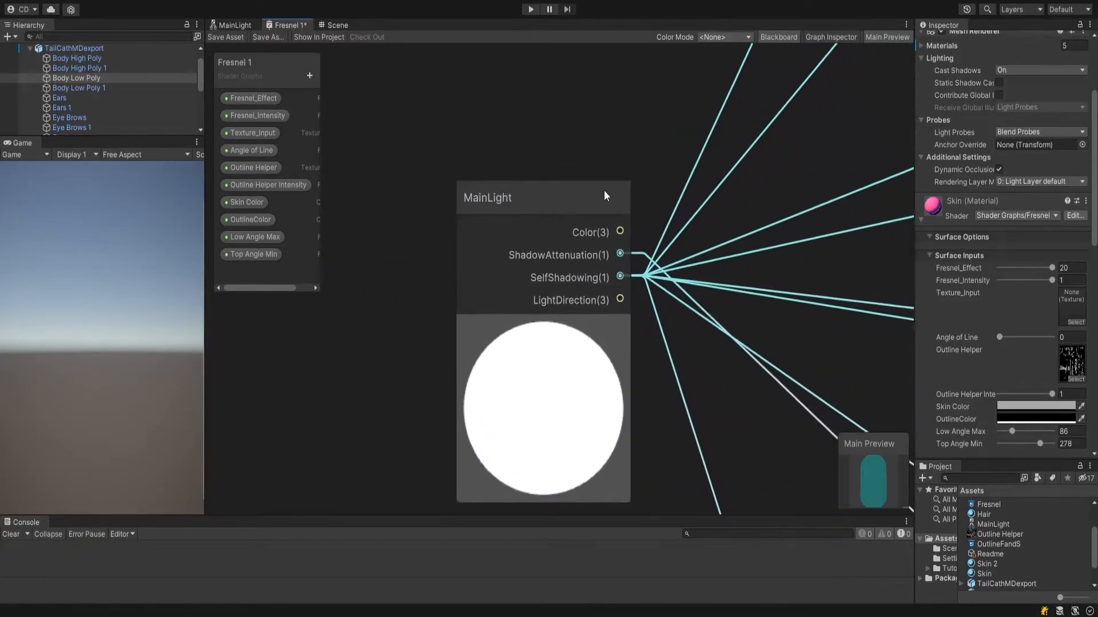
{"action": "scroll", "coordinate": [604, 193], "scroll_direction": "up", "scroll_amount": 2}
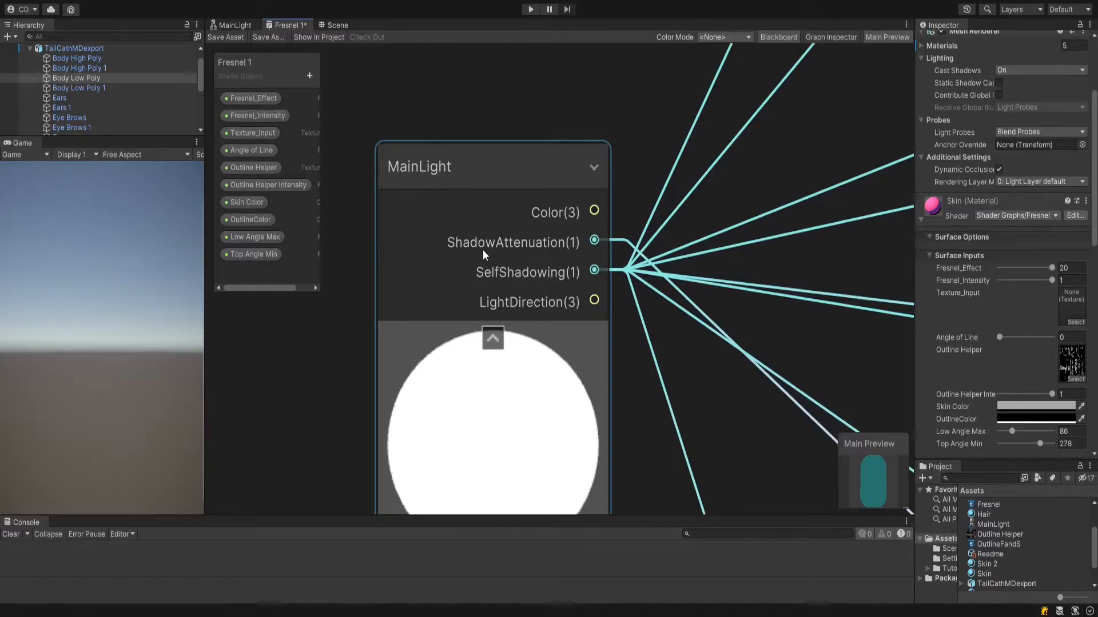
{"action": "scroll", "coordinate": [564, 251], "scroll_direction": "down", "scroll_amount": 3}
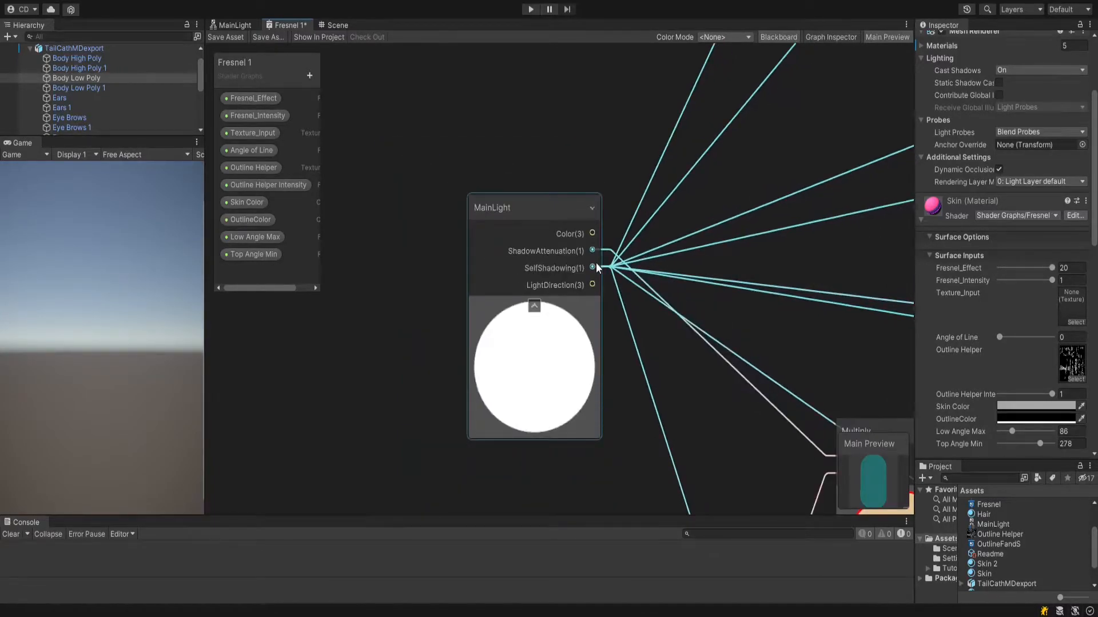
{"action": "scroll", "coordinate": [578, 268], "scroll_direction": "up", "scroll_amount": 1}
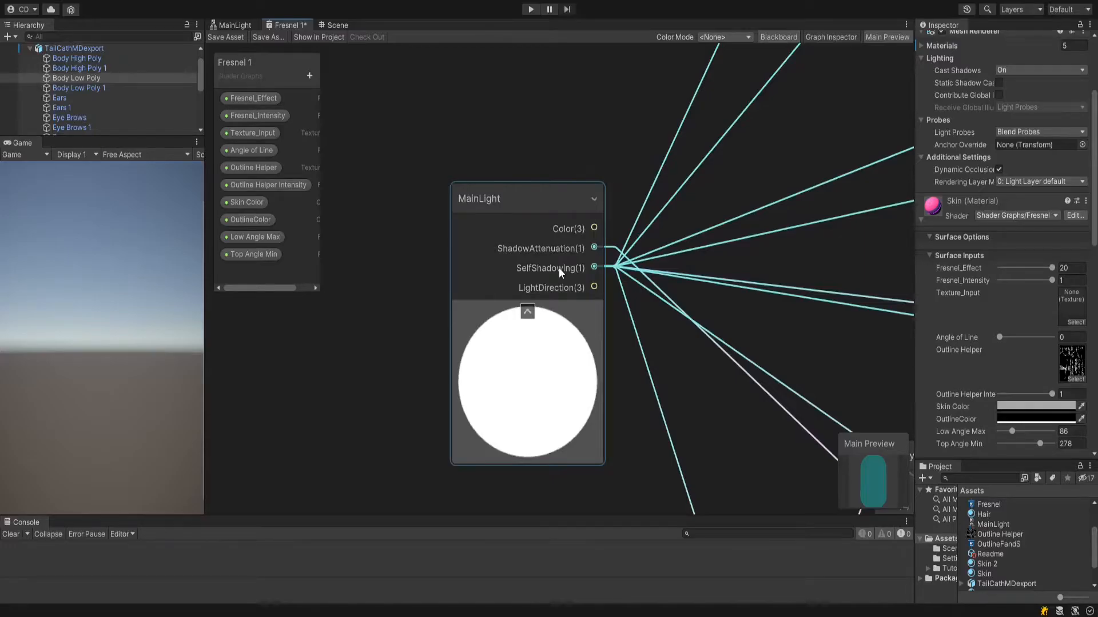
Open the MainLight subgraph from its node and bring its custom function node into view
{"action": "double_click", "coordinate": [498, 280]}
{"action": "scroll", "coordinate": [499, 275], "scroll_direction": "down", "scroll_amount": 4}
{"action": "middle_click_drag", "start_coordinate": [477, 312], "coordinate": [661, 336]}
{"action": "scroll", "coordinate": [605, 312], "scroll_direction": "up", "scroll_amount": 8}
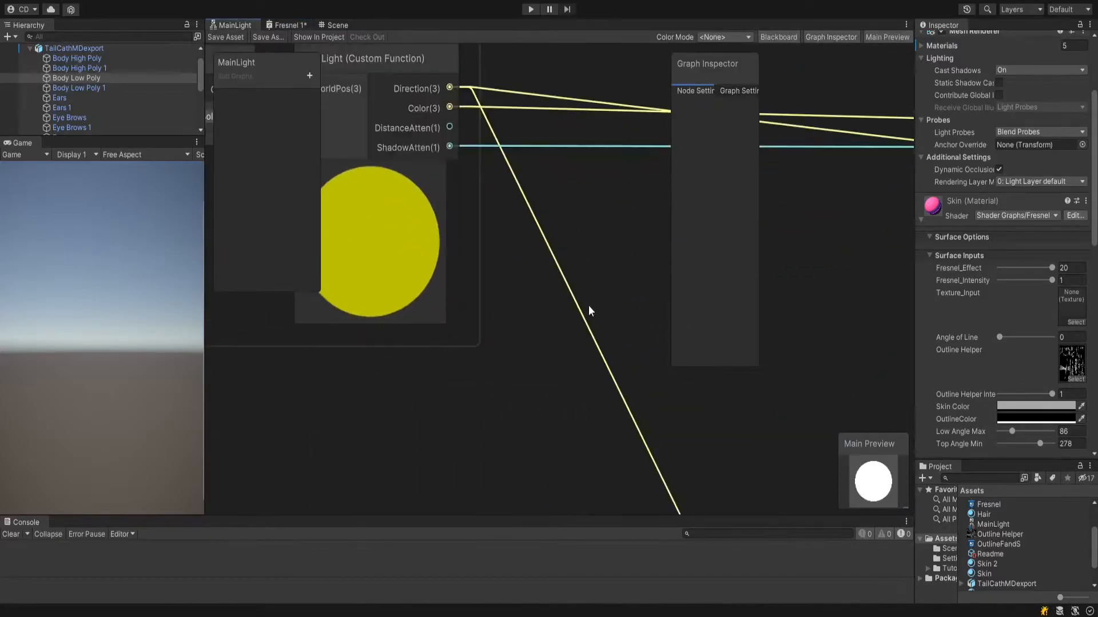
{"action": "middle_click_drag", "start_coordinate": [535, 288], "coordinate": [578, 376]}
Select the MainLight custom function node and enlarge the Graph Inspector to show its full settings
{"action": "left_click", "coordinate": [479, 313]}
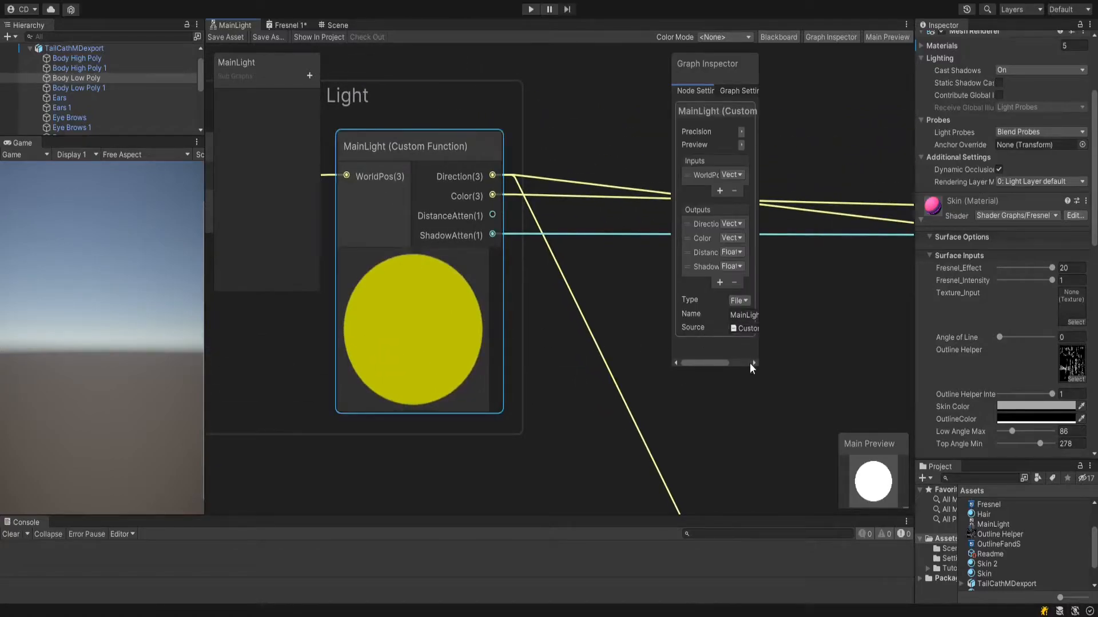
{"action": "left_click_drag", "start_coordinate": [751, 365], "coordinate": [910, 365]}
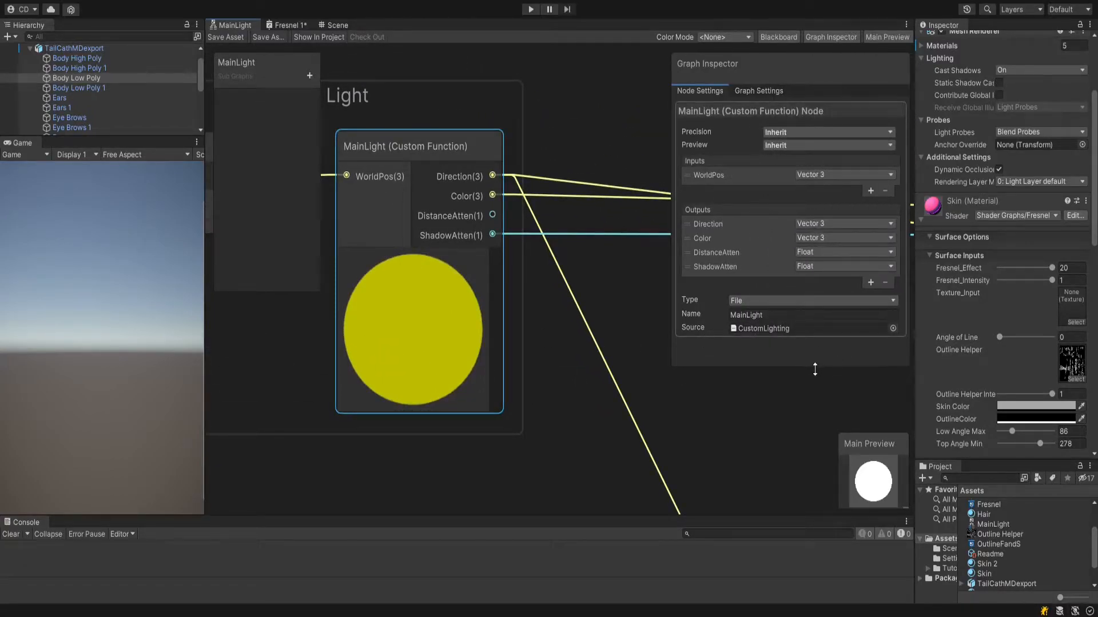
{"action": "left_click_drag", "start_coordinate": [815, 369], "coordinate": [801, 447]}
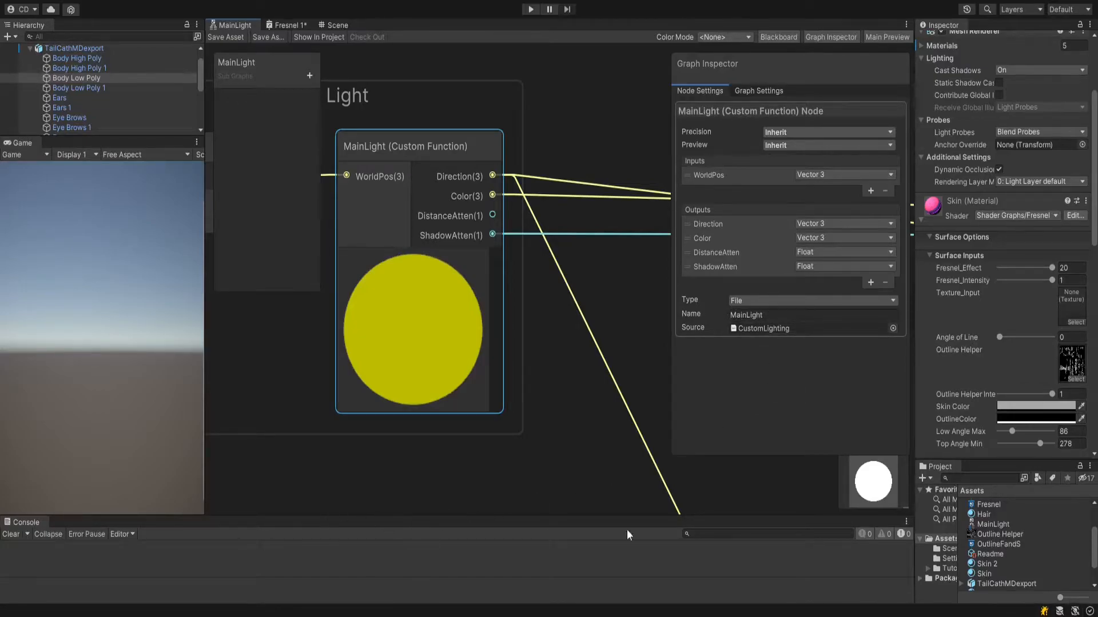
Locate and select the MainLight subgraph asset among the project assets
{"action": "scroll", "coordinate": [1010, 561], "scroll_direction": "down", "scroll_amount": 2}
{"action": "scroll", "coordinate": [1010, 558], "scroll_direction": "up", "scroll_amount": 4}
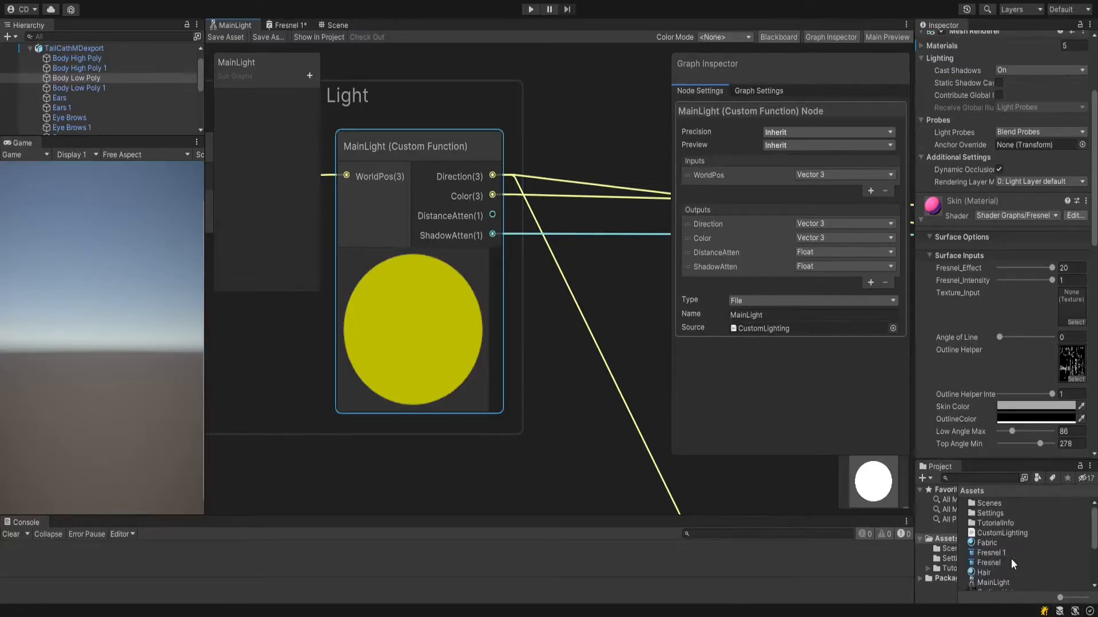
{"action": "scroll", "coordinate": [998, 544], "scroll_direction": "down", "scroll_amount": 2}
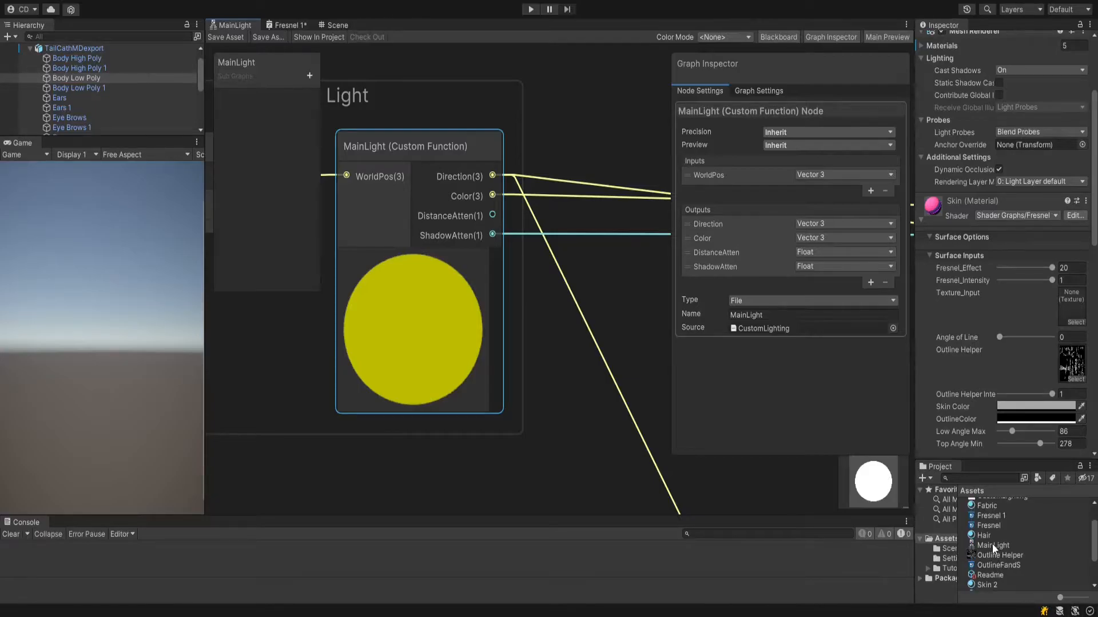
{"action": "left_click", "coordinate": [993, 545]}
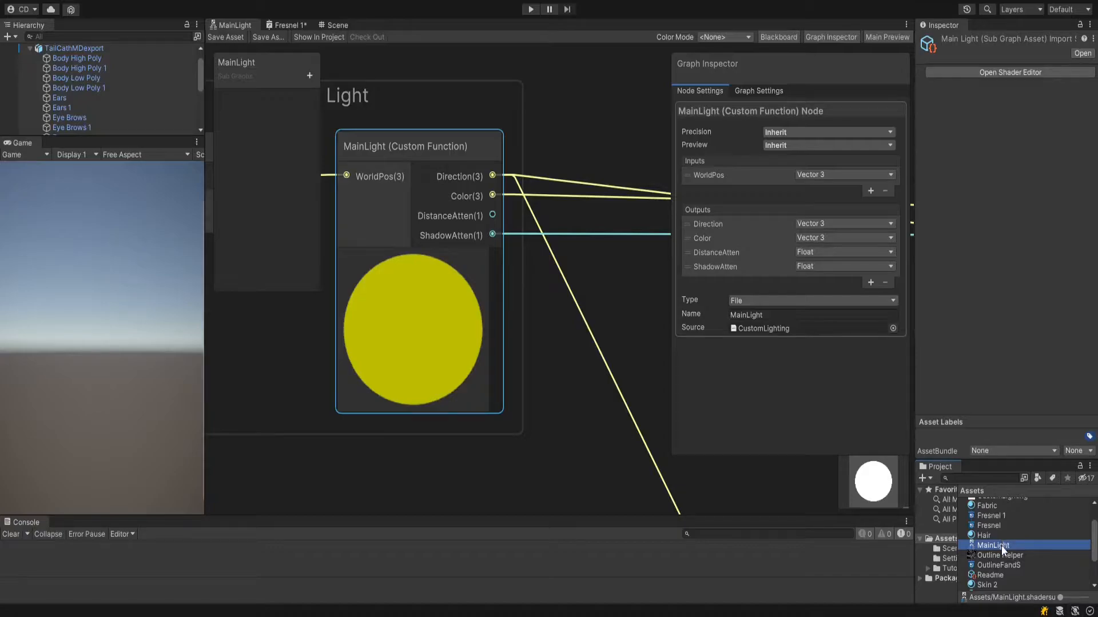
Open the CustomLighting asset in Visual Studio and view the CustomLighting.hlsl code from its beginning
{"action": "scroll", "coordinate": [1002, 548], "scroll_direction": "down", "scroll_amount": 3}
{"action": "scroll", "coordinate": [1014, 568], "scroll_direction": "up", "scroll_amount": 5}
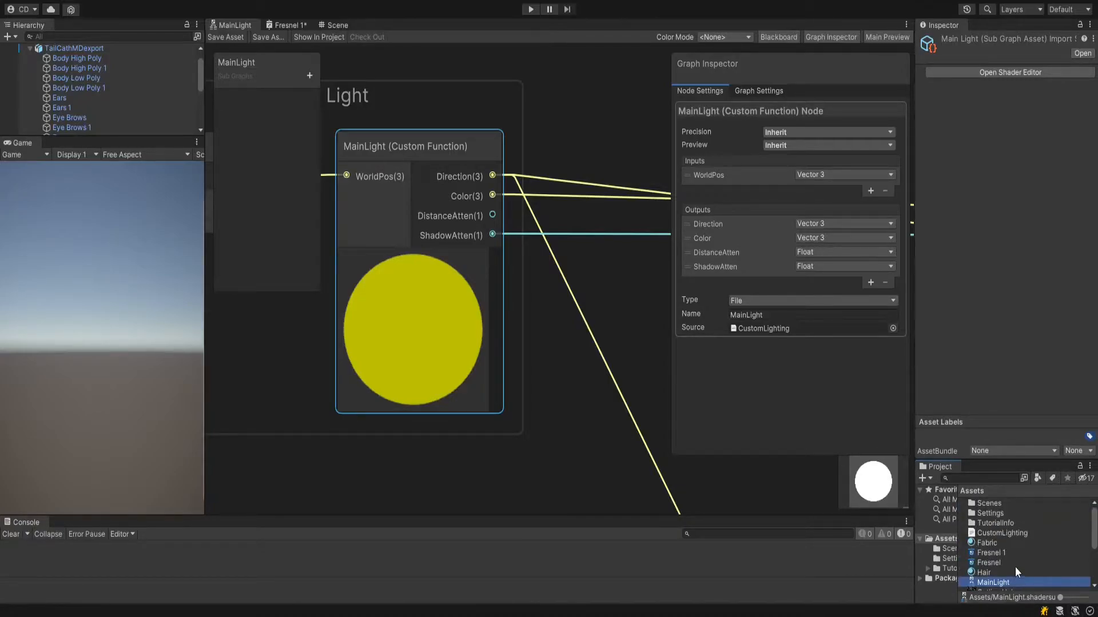
{"action": "scroll", "coordinate": [1014, 561], "scroll_direction": "down", "scroll_amount": 5}
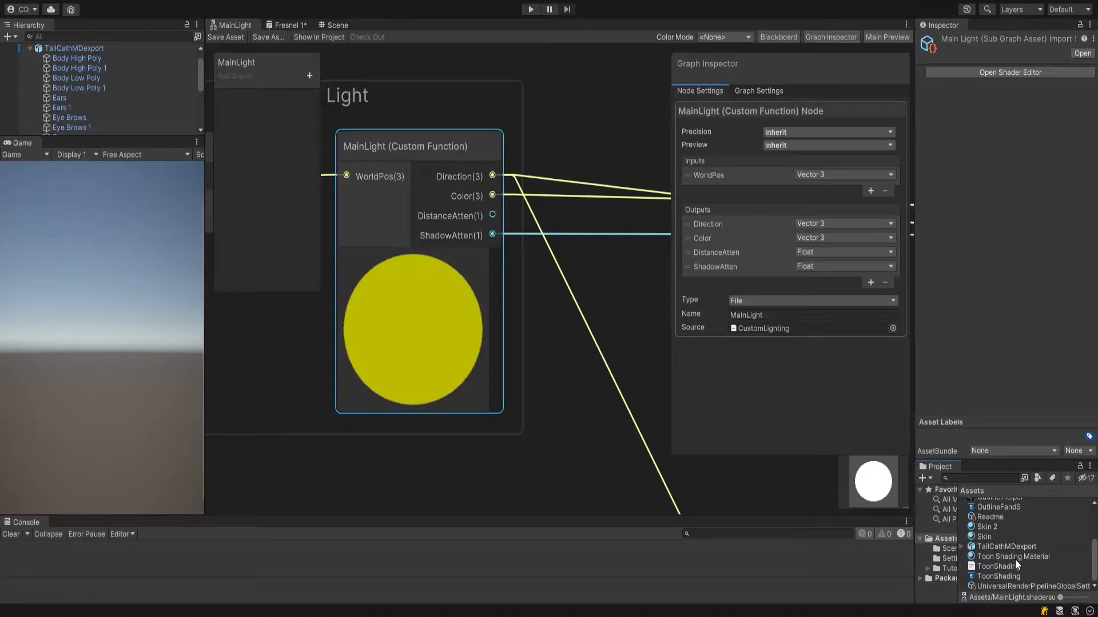
{"action": "scroll", "coordinate": [1014, 559], "scroll_direction": "up", "scroll_amount": 2}
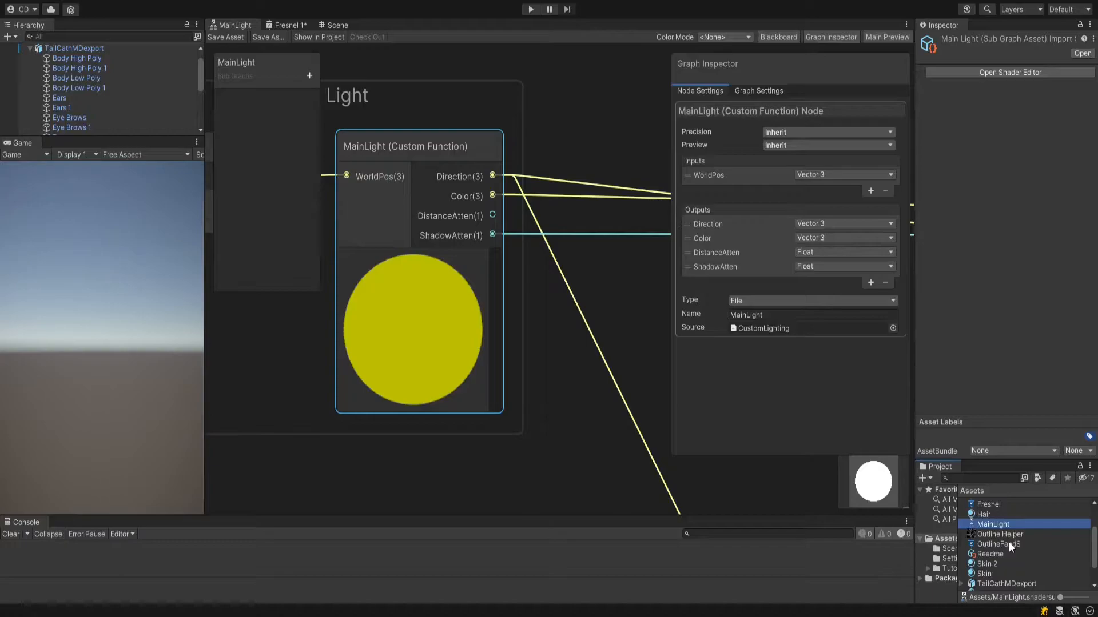
{"action": "scroll", "coordinate": [1038, 553], "scroll_direction": "up", "scroll_amount": 3}
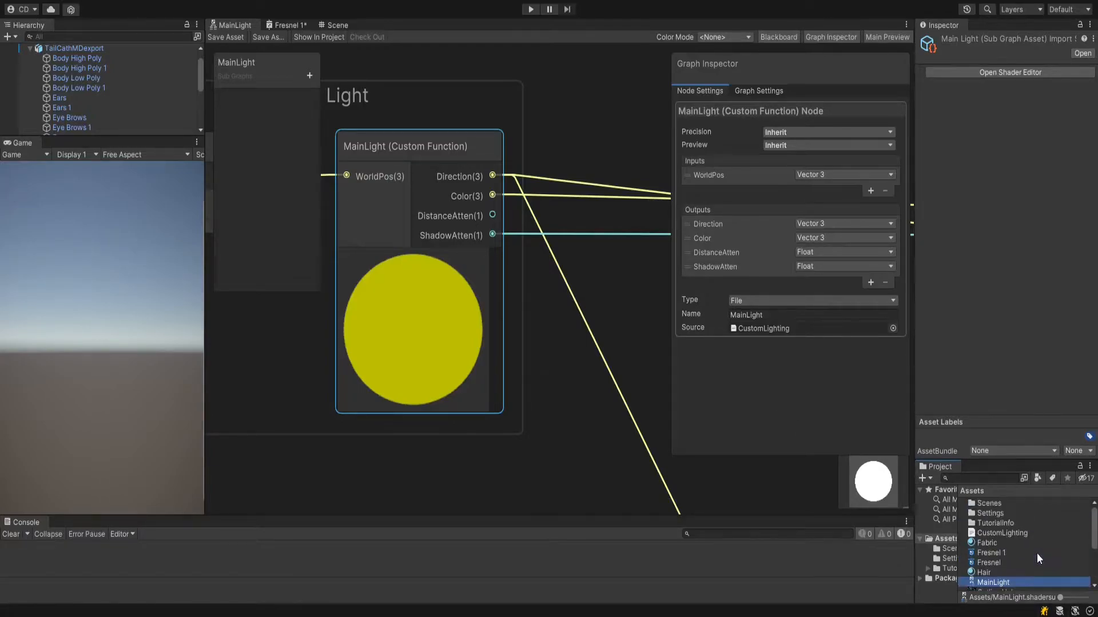
{"action": "left_click", "coordinate": [1004, 536]}
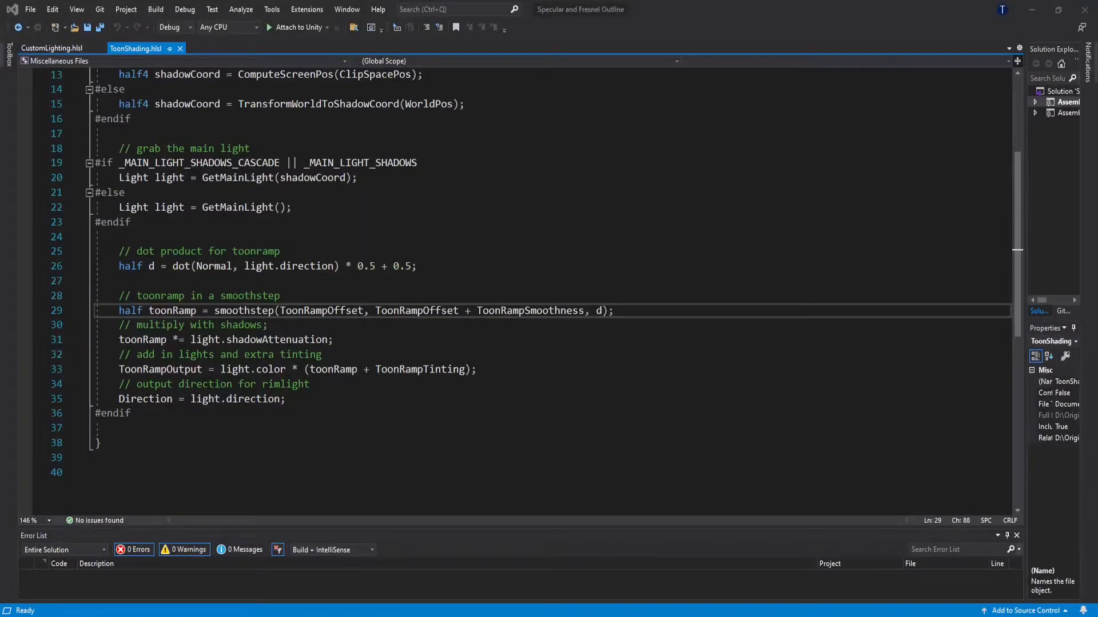
{"action": "left_click", "coordinate": [948, 33]}
{"action": "left_click", "coordinate": [86, 48]}
{"action": "scroll", "coordinate": [404, 262], "scroll_direction": "up", "scroll_amount": 8}
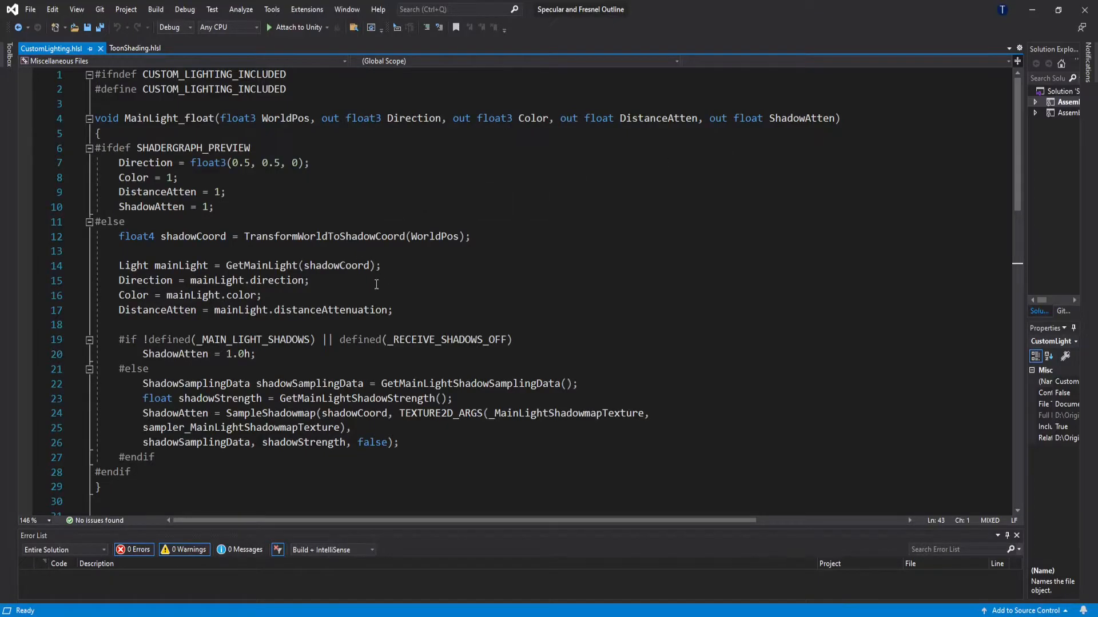
Highlight the mainLight declaration, then the Color and DistanceAtten assignment lines in the MainLight_float function
{"action": "left_click_drag", "start_coordinate": [119, 265], "coordinate": [208, 264]}
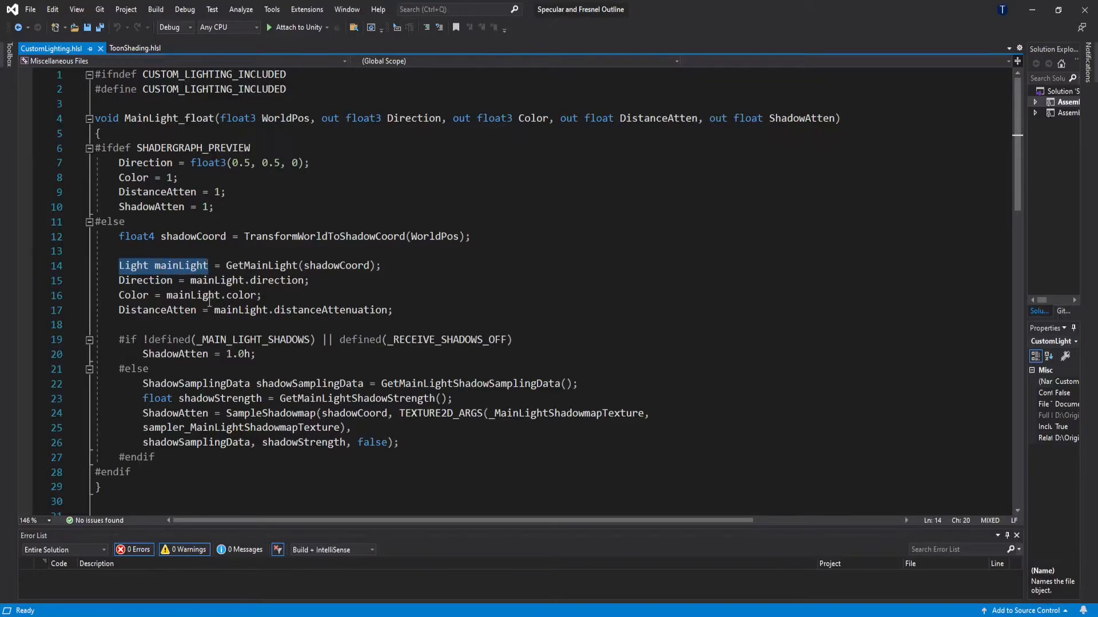
{"action": "left_click_drag", "start_coordinate": [284, 297], "coordinate": [112, 296]}
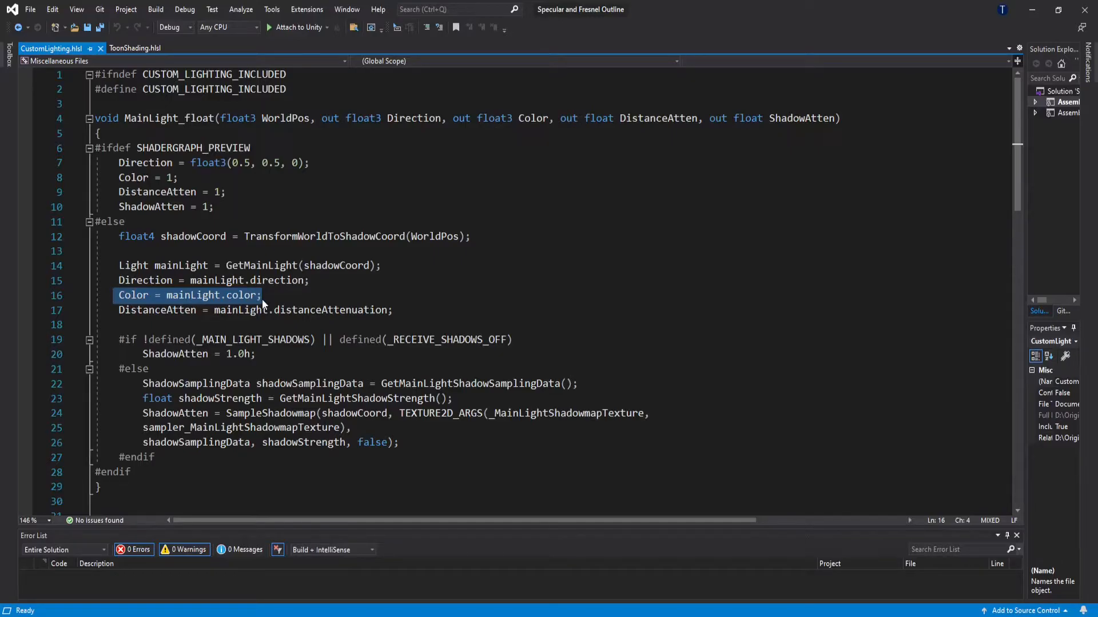
{"action": "left_click_drag", "start_coordinate": [394, 311], "coordinate": [112, 312]}
Review the rest of CustomLighting.hlsl, from the shadow sampling block through DirectSpecular_float to the AdditionalLights_float function
{"action": "scroll", "coordinate": [255, 309], "scroll_direction": "down", "scroll_amount": 1}
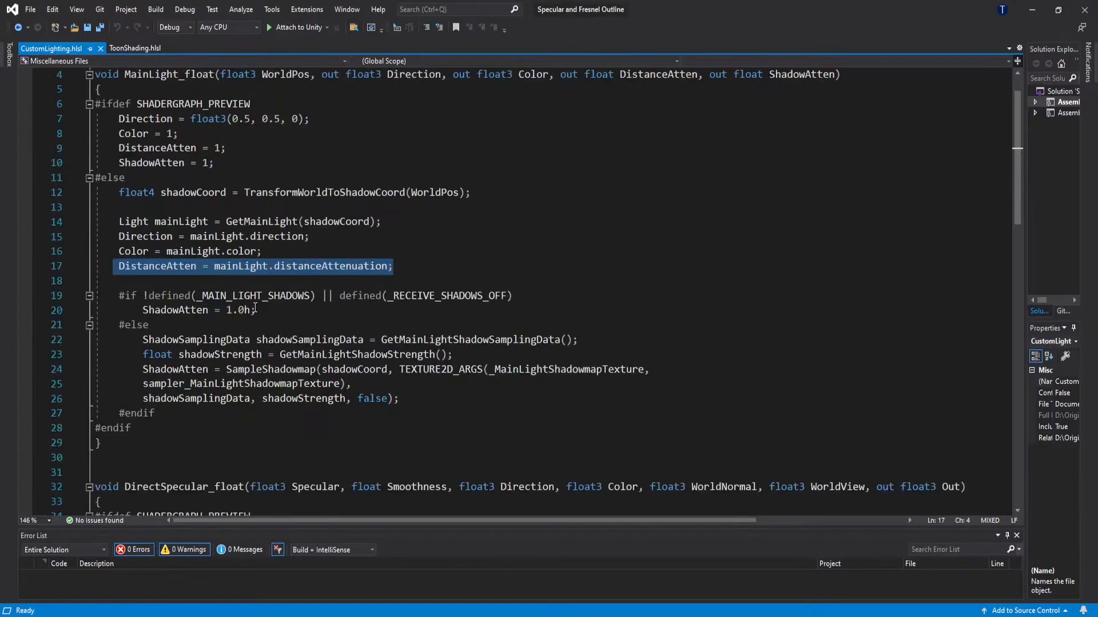
{"action": "scroll", "coordinate": [255, 309], "scroll_direction": "down", "scroll_amount": 1}
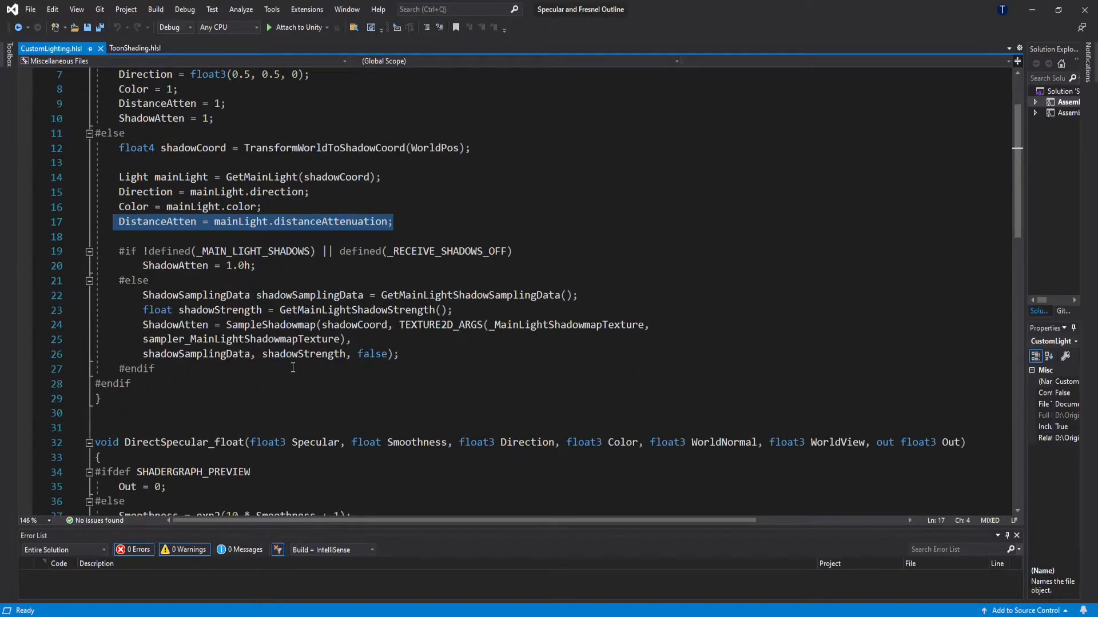
{"action": "scroll", "coordinate": [459, 403], "scroll_direction": "down", "scroll_amount": 4}
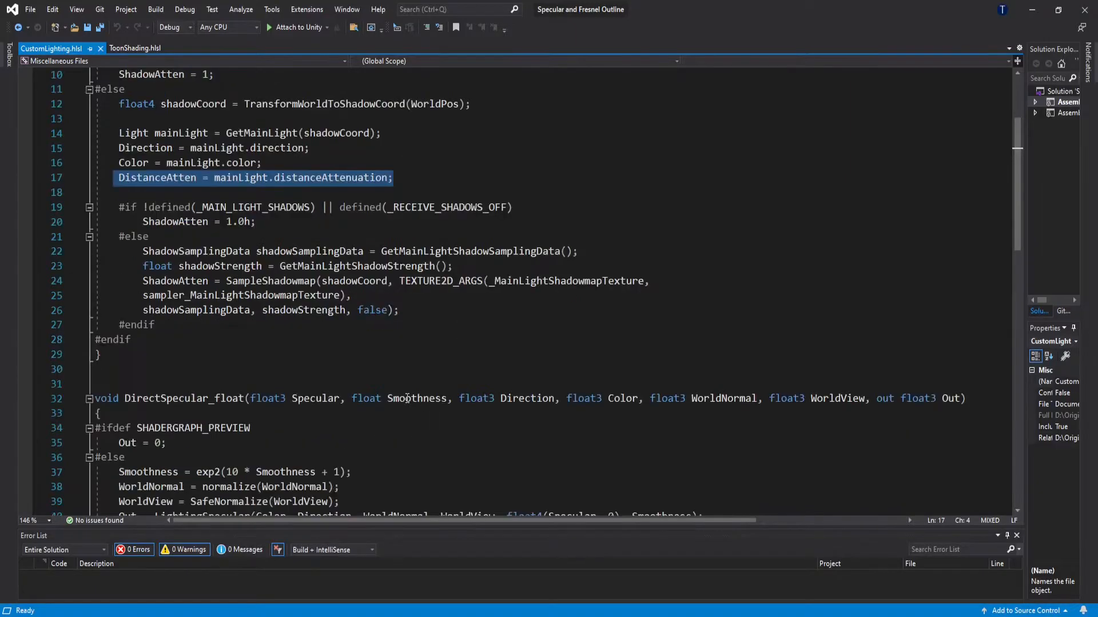
{"action": "scroll", "coordinate": [407, 398], "scroll_direction": "down", "scroll_amount": 9}
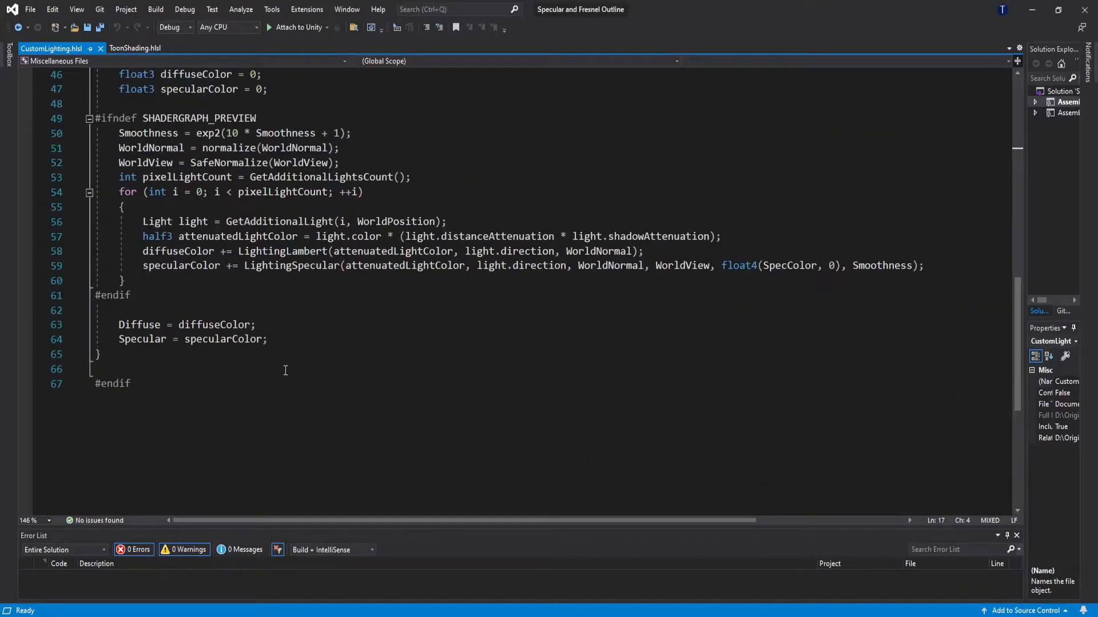
{"action": "scroll", "coordinate": [274, 366], "scroll_direction": "up", "scroll_amount": 1}
{"action": "scroll", "coordinate": [192, 369], "scroll_direction": "up", "scroll_amount": 1}
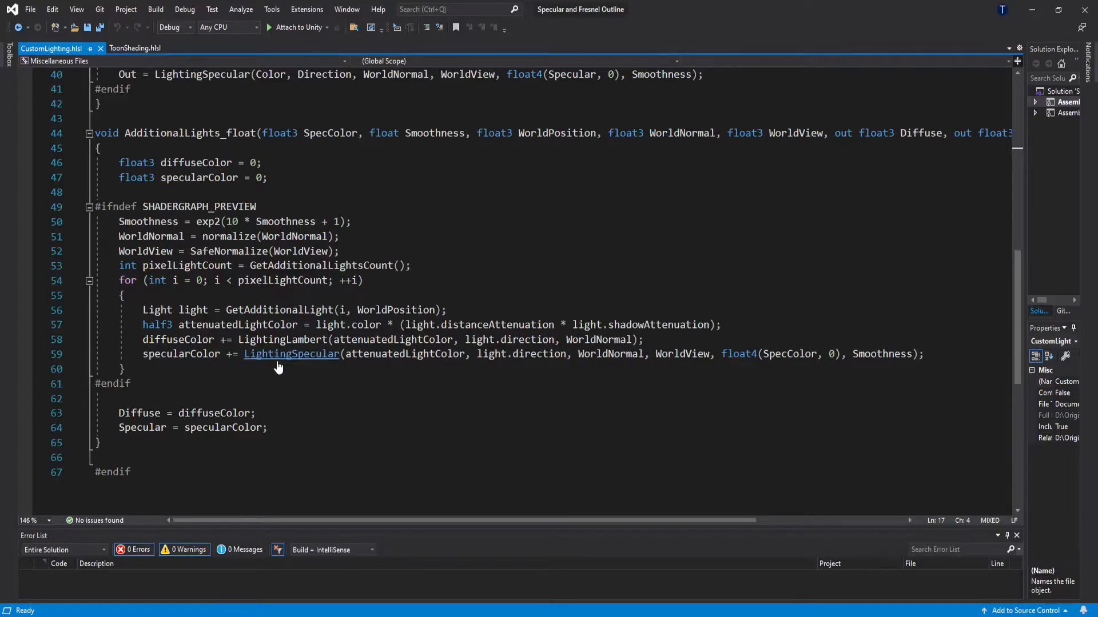
Search the code for "shadow", go through the matches to AdditionalLights_float, and highlight light.shadowAttenuation
{"action": "key", "text": "ctrl+f"}
{"action": "type", "text": "shadow"}
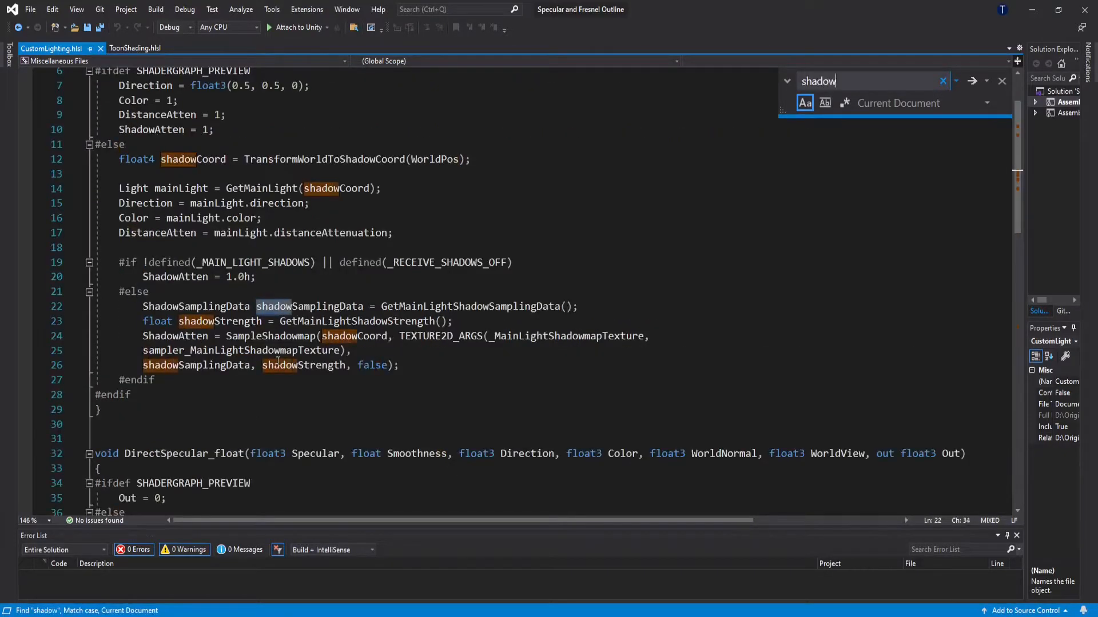
{"action": "key", "text": "Return"}
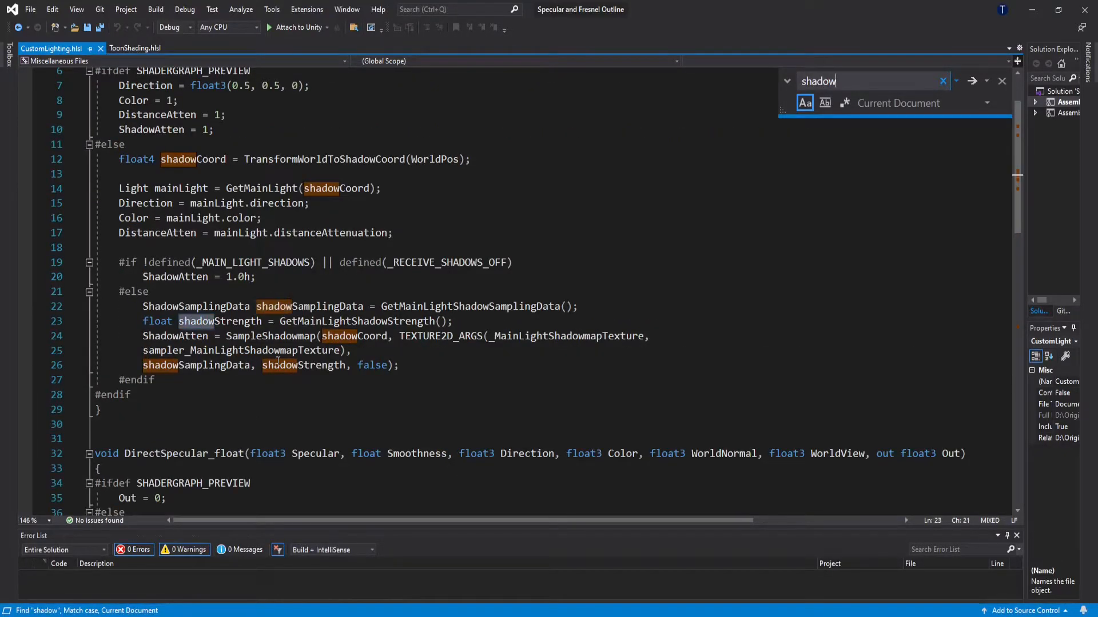
{"action": "key", "text": "Return"}
{"action": "key", "text": "Return"}
{"action": "key", "text": "Return"}
{"action": "key", "text": "Return"}
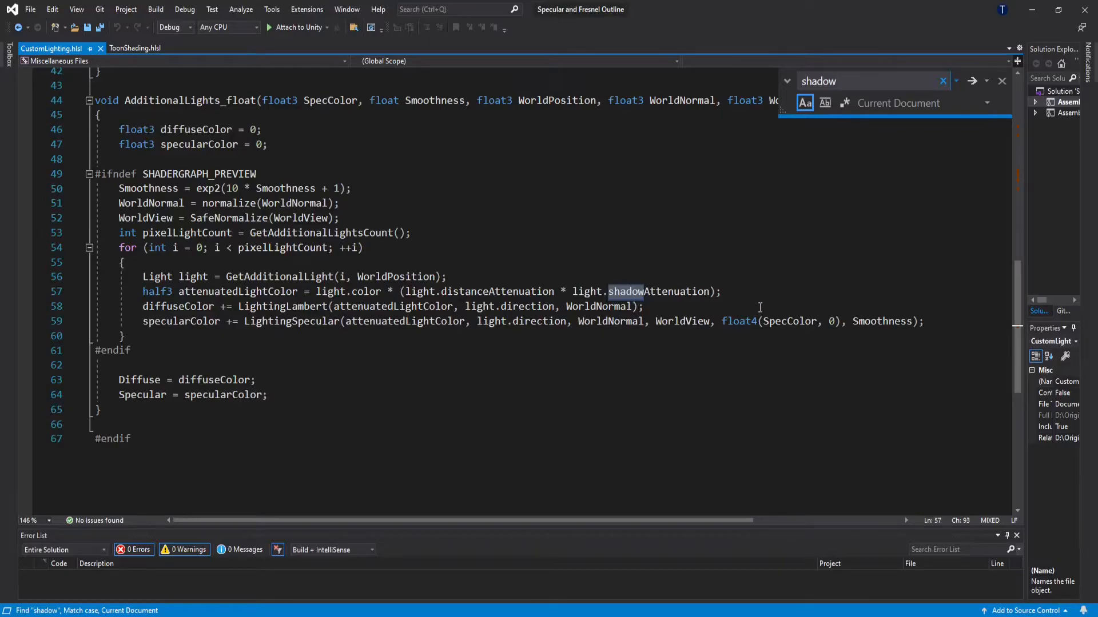
{"action": "left_click", "coordinate": [788, 305]}
{"action": "left_click_drag", "start_coordinate": [715, 293], "coordinate": [573, 293]}
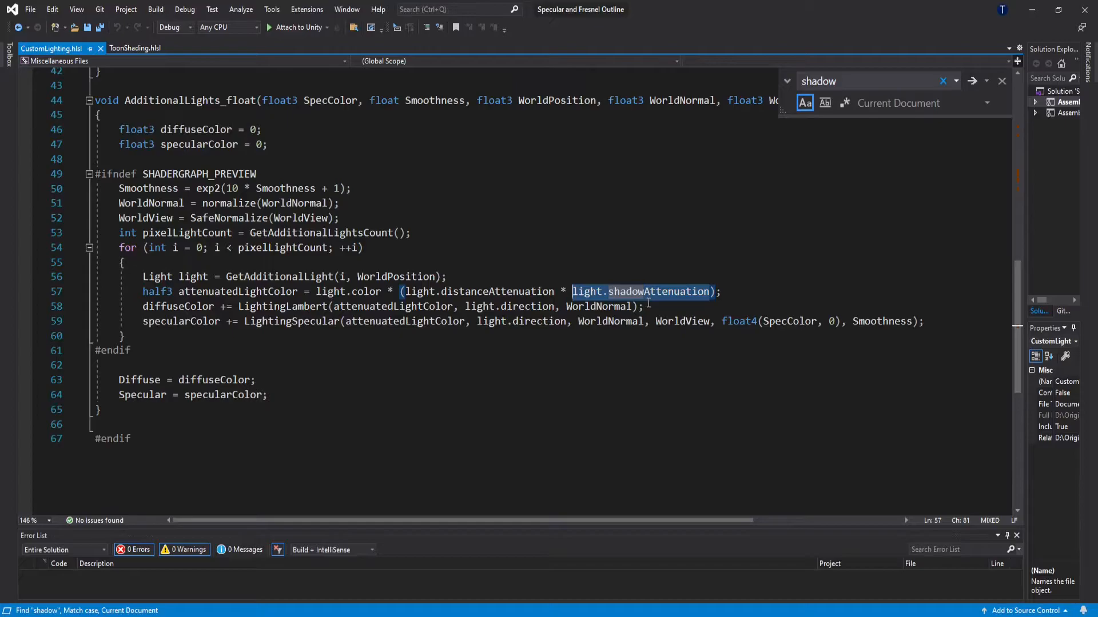
Search the code for "self", then clear the search term and close the search
{"action": "left_click", "coordinate": [862, 83]}
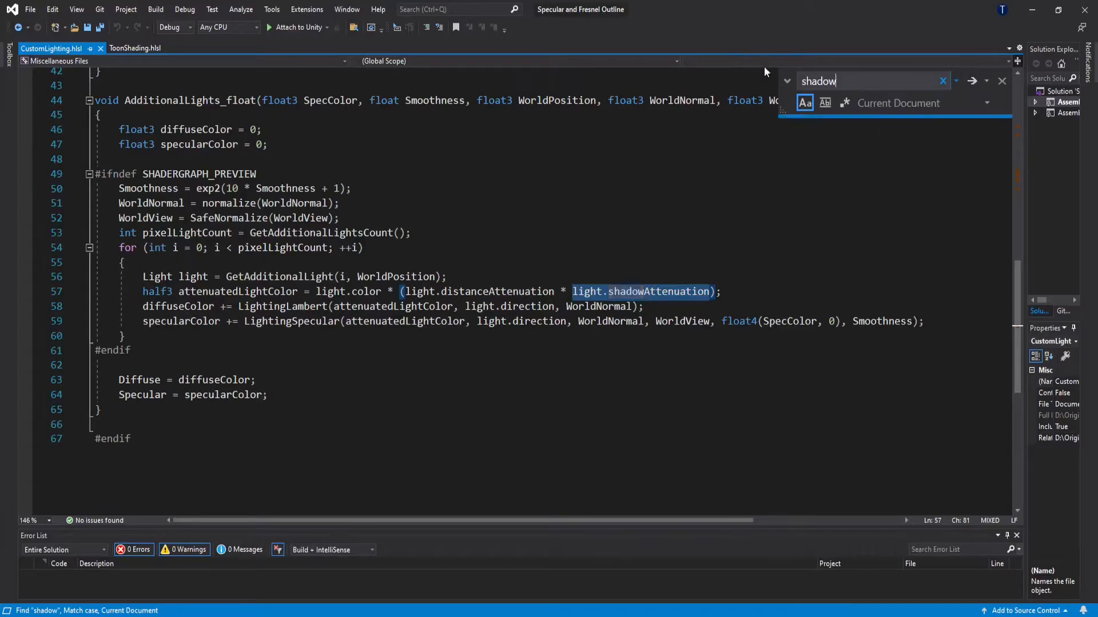
{"action": "double_click", "coordinate": [807, 81]}
{"action": "type", "text": "self"}
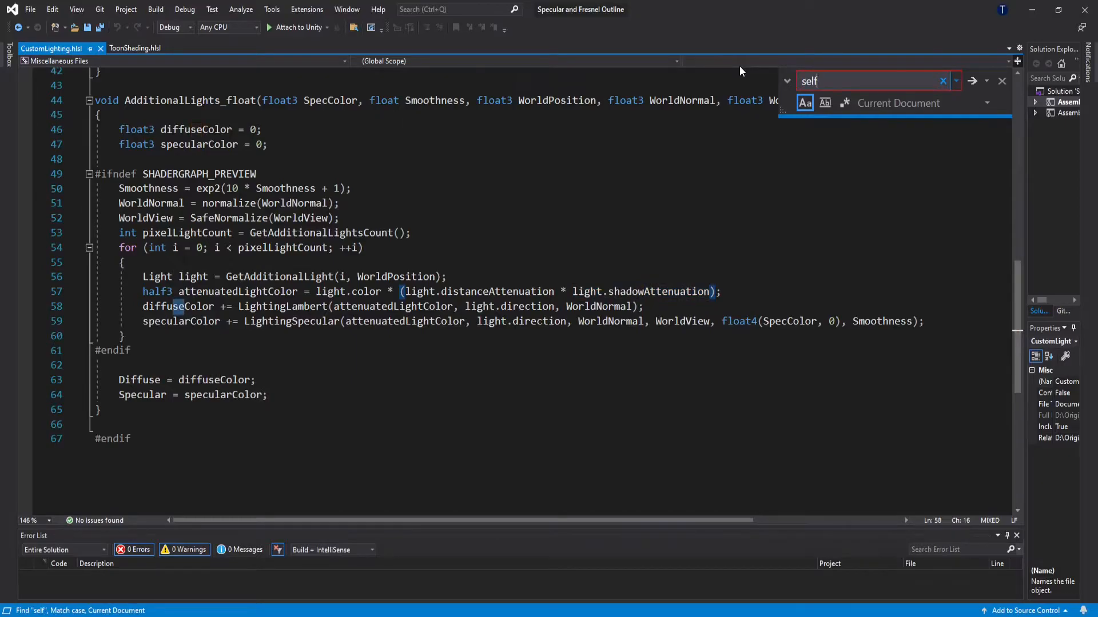
{"action": "key", "text": "BackSpace"}
{"action": "key", "text": "BackSpace"}
{"action": "key", "text": "BackSpace"}
{"action": "key", "text": "BackSpace"}
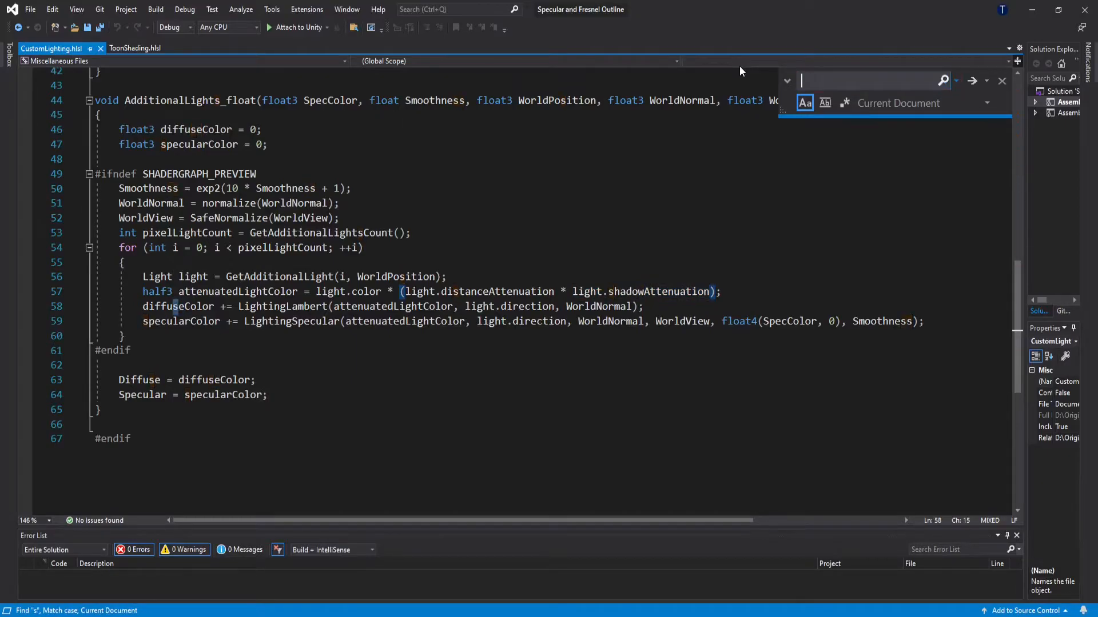
{"action": "key", "text": "Escape"}
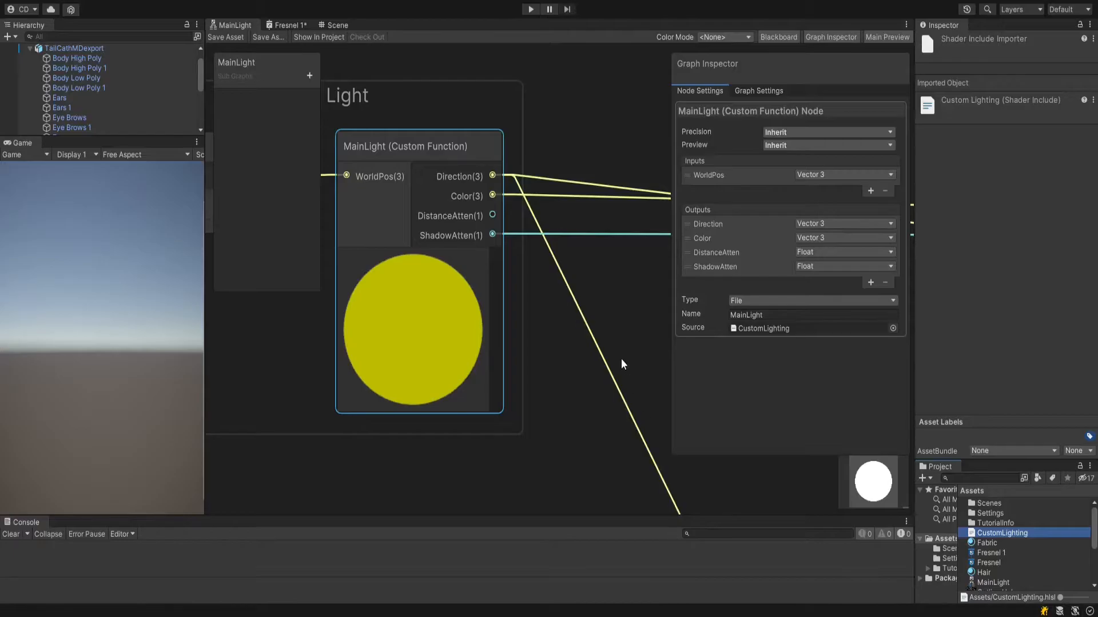
In Unity, hide the Graph Inspector and trace the MainLight custom function's outputs to the subgraph output and Self shadowing group
{"action": "scroll", "coordinate": [621, 358], "scroll_direction": "down", "scroll_amount": 3}
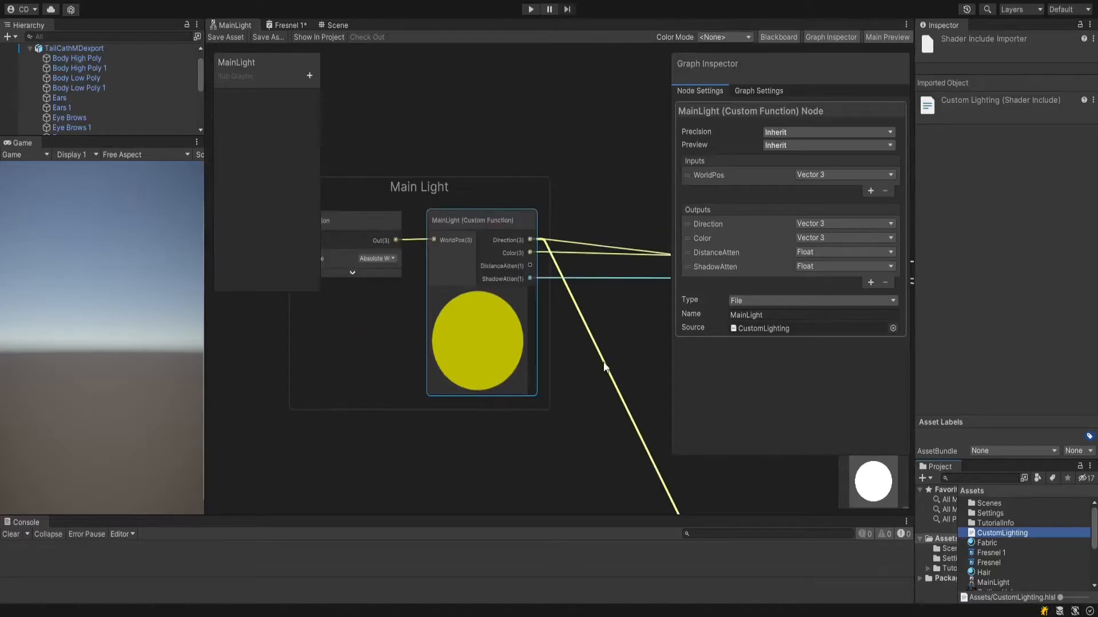
{"action": "left_click", "coordinate": [831, 42]}
{"action": "scroll", "coordinate": [443, 310], "scroll_direction": "up", "scroll_amount": 4}
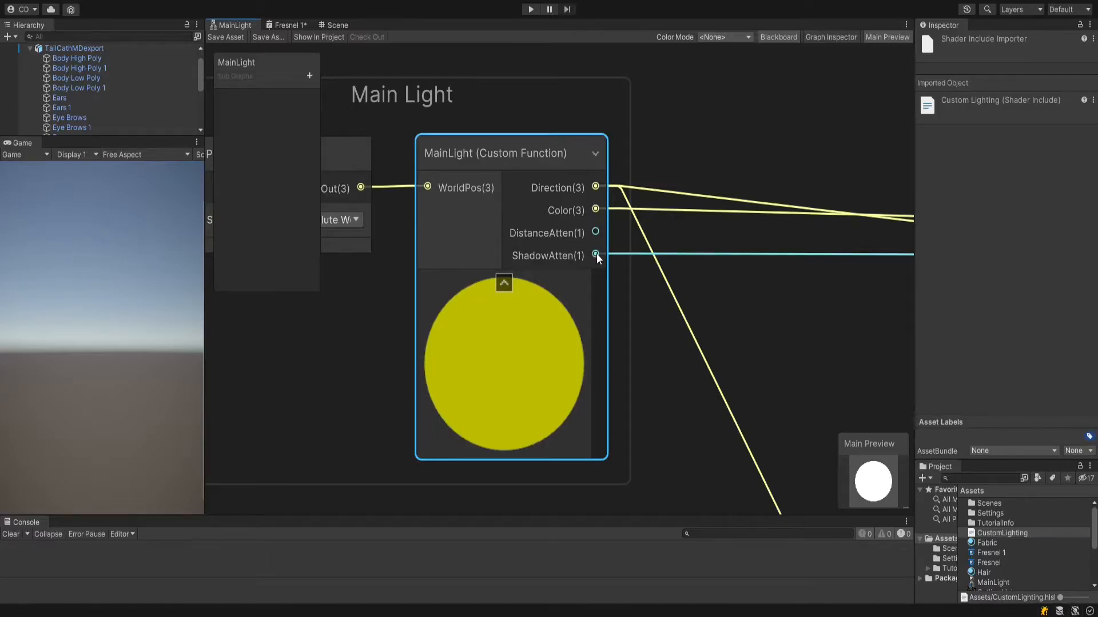
{"action": "scroll", "coordinate": [705, 284], "scroll_direction": "down", "scroll_amount": 3}
{"action": "middle_click_drag", "start_coordinate": [706, 284], "coordinate": [420, 255]}
{"action": "scroll", "coordinate": [602, 261], "scroll_direction": "up", "scroll_amount": 3}
{"action": "scroll", "coordinate": [606, 269], "scroll_direction": "down", "scroll_amount": 2}
{"action": "left_click", "coordinate": [575, 303]}
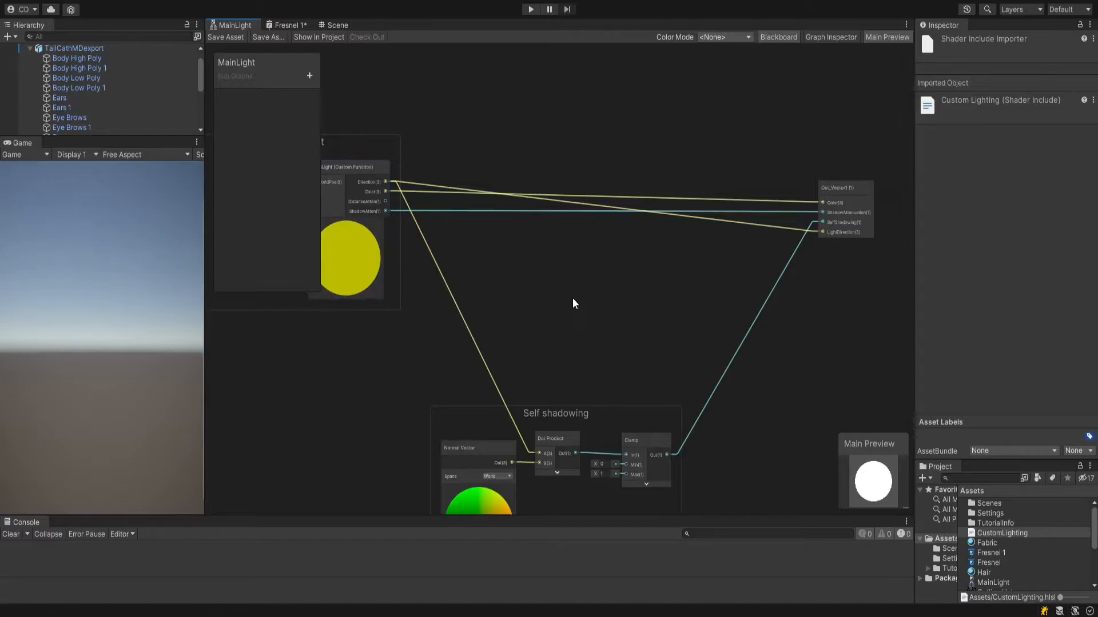
Switch to the Fresnel 1 graph and locate the MainLight node to examine its output ports
{"action": "left_click", "coordinate": [292, 24]}
{"action": "scroll", "coordinate": [715, 328], "scroll_direction": "down", "scroll_amount": 2}
{"action": "middle_click_drag", "start_coordinate": [714, 328], "coordinate": [541, 339]}
{"action": "scroll", "coordinate": [639, 331], "scroll_direction": "down", "scroll_amount": 3}
{"action": "middle_click_drag", "start_coordinate": [640, 331], "coordinate": [454, 364]}
{"action": "scroll", "coordinate": [484, 363], "scroll_direction": "down", "scroll_amount": 1}
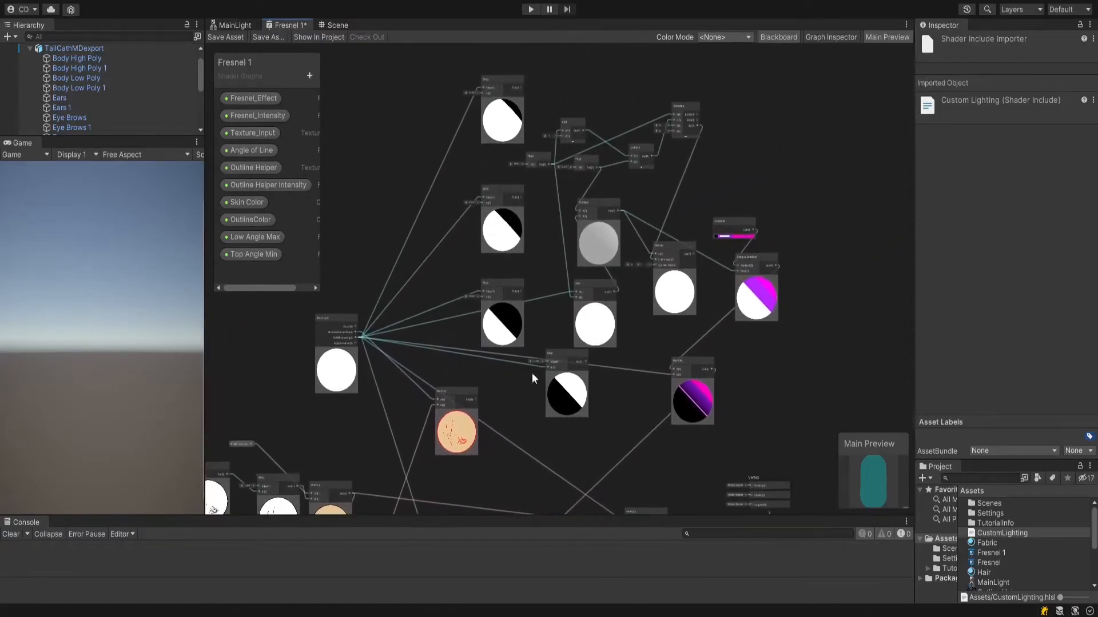
{"action": "scroll", "coordinate": [609, 414], "scroll_direction": "up", "scroll_amount": 3}
{"action": "middle_click_drag", "start_coordinate": [615, 414], "coordinate": [914, 442]}
{"action": "scroll", "coordinate": [543, 405], "scroll_direction": "up", "scroll_amount": 3}
{"action": "scroll", "coordinate": [543, 404], "scroll_direction": "up", "scroll_amount": 1}
{"action": "middle_click_drag", "start_coordinate": [466, 380], "coordinate": [577, 405]}
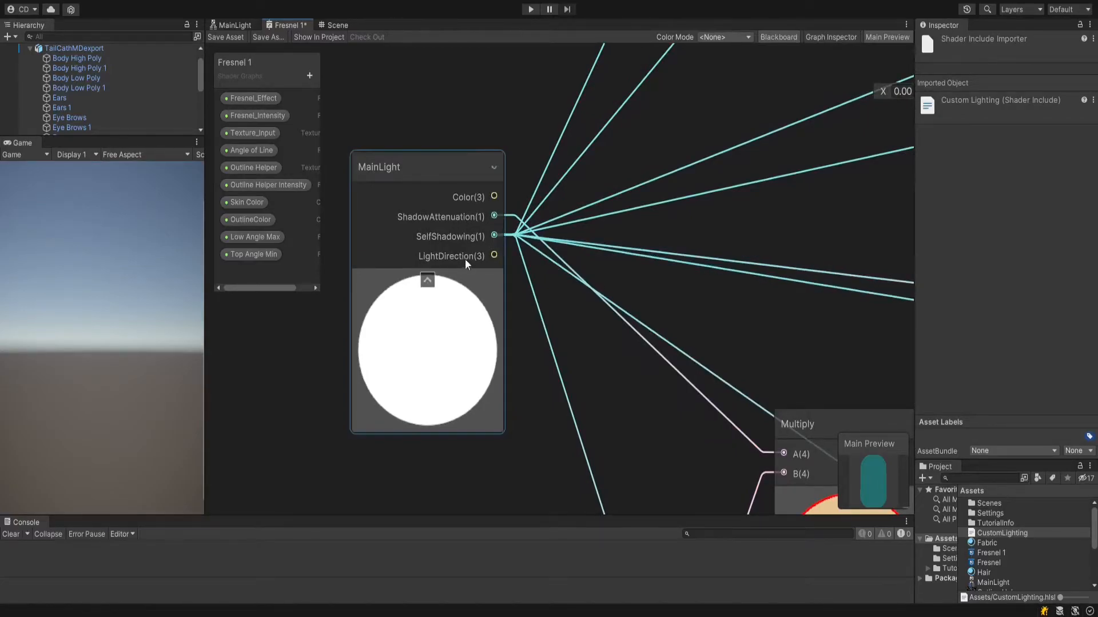
Follow the MainLight node's SelfShadowing connections to the Step nodes they feed
{"action": "middle_click_drag", "start_coordinate": [649, 268], "coordinate": [613, 304]}
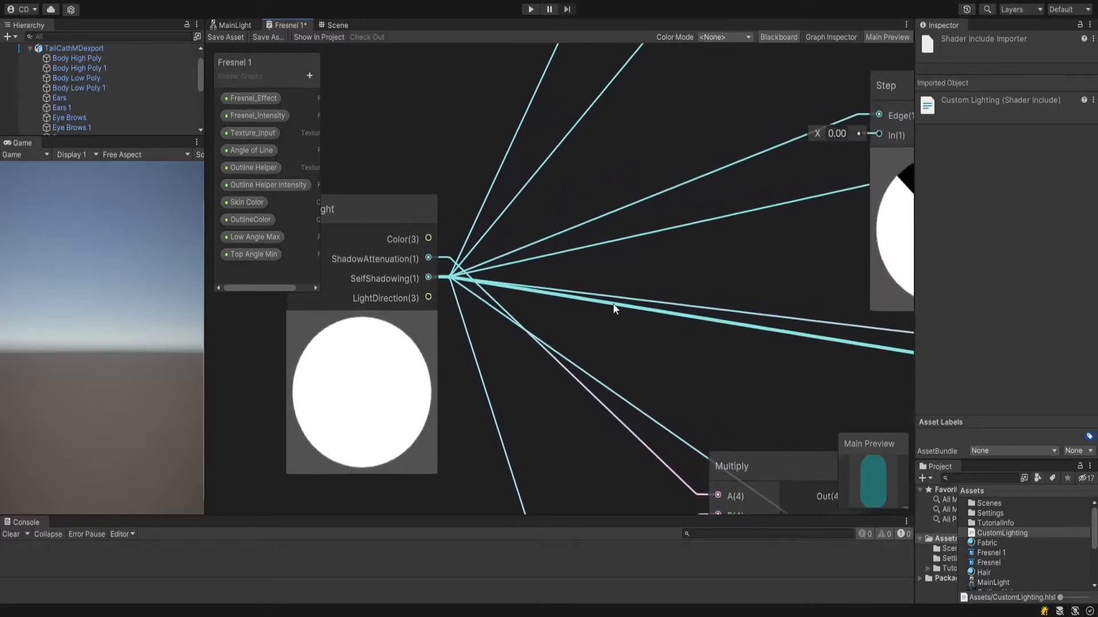
{"action": "scroll", "coordinate": [626, 335], "scroll_direction": "down", "scroll_amount": 1}
{"action": "middle_click_drag", "start_coordinate": [722, 355], "coordinate": [519, 388]}
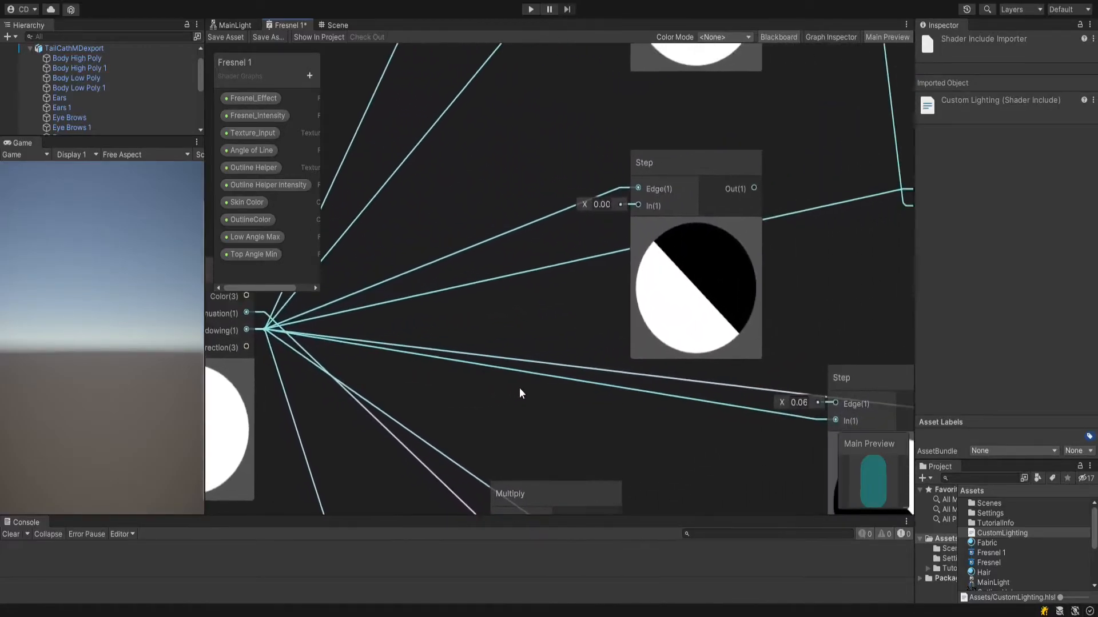
{"action": "scroll", "coordinate": [502, 327], "scroll_direction": "down", "scroll_amount": 2}
{"action": "middle_click_drag", "start_coordinate": [502, 328], "coordinate": [375, 393]}
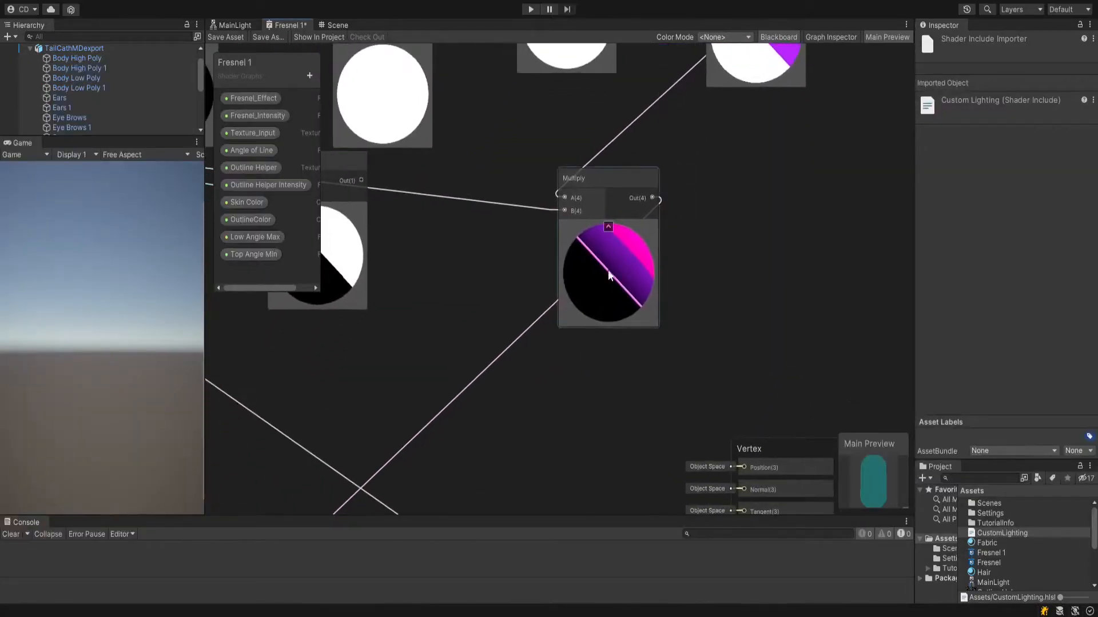
Inspect the Multiply node's preview closely, focusing on the thin pink line along the shadow edge
{"action": "scroll", "coordinate": [611, 274], "scroll_direction": "up", "scroll_amount": 10}
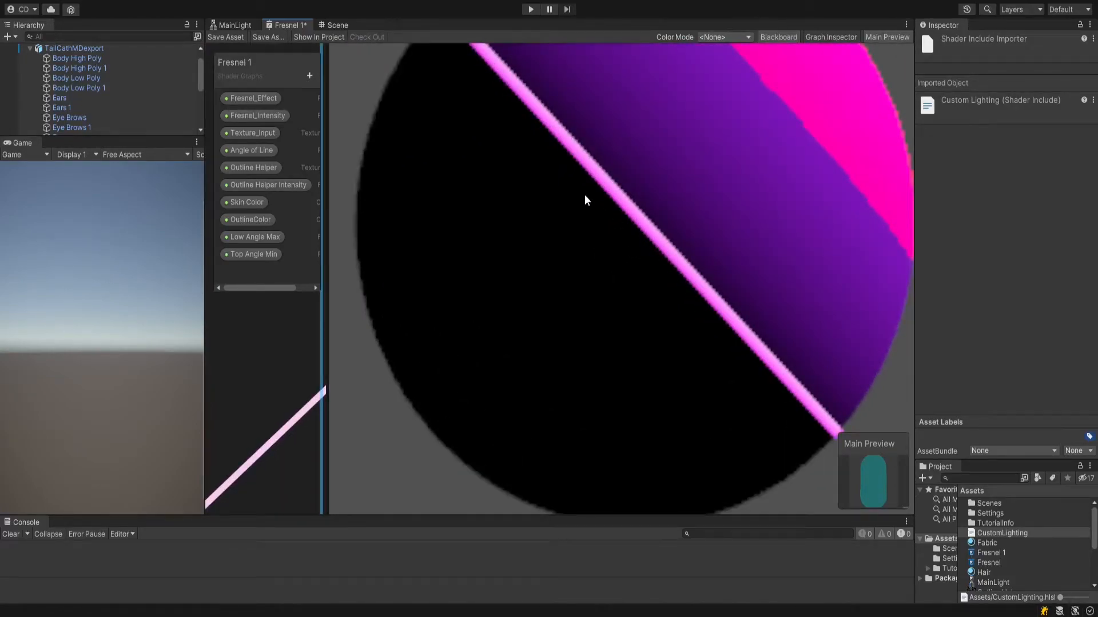
{"action": "middle_click_drag", "start_coordinate": [585, 199], "coordinate": [559, 270]}
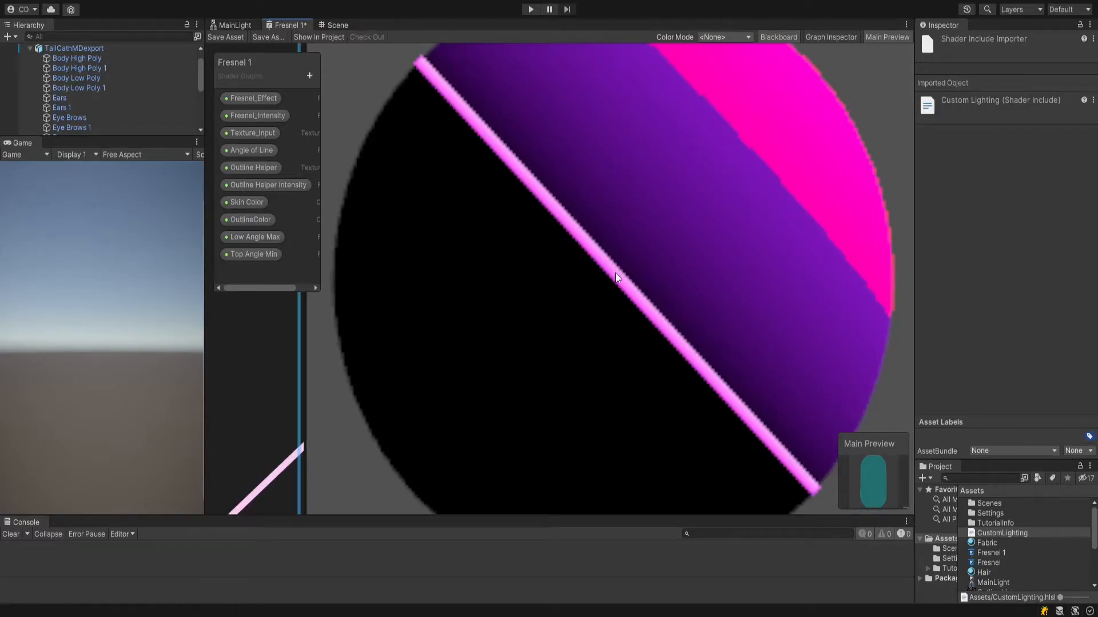
{"action": "scroll", "coordinate": [637, 308], "scroll_direction": "down", "scroll_amount": 3}
{"action": "middle_click_drag", "start_coordinate": [521, 252], "coordinate": [649, 330]}
Switch to the Scene view and examine the glowing shadow-edge line on the character's body from the front and side
{"action": "left_click", "coordinate": [338, 25]}
{"action": "scroll", "coordinate": [533, 396], "scroll_direction": "up", "scroll_amount": 5}
{"action": "scroll", "coordinate": [504, 331], "scroll_direction": "up", "scroll_amount": 8}
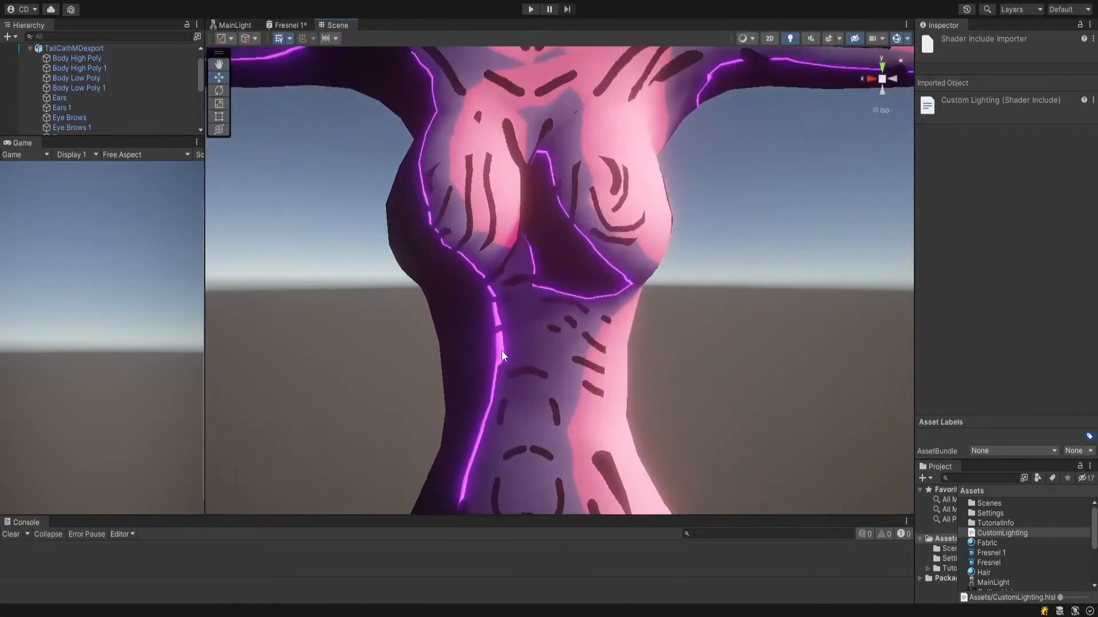
{"action": "scroll", "coordinate": [522, 326], "scroll_direction": "down", "scroll_amount": 6}
{"action": "middle_click_drag", "start_coordinate": [528, 350], "coordinate": [632, 188]}
{"action": "scroll", "coordinate": [561, 279], "scroll_direction": "up", "scroll_amount": 4}
{"action": "scroll", "coordinate": [563, 281], "scroll_direction": "down", "scroll_amount": 3}
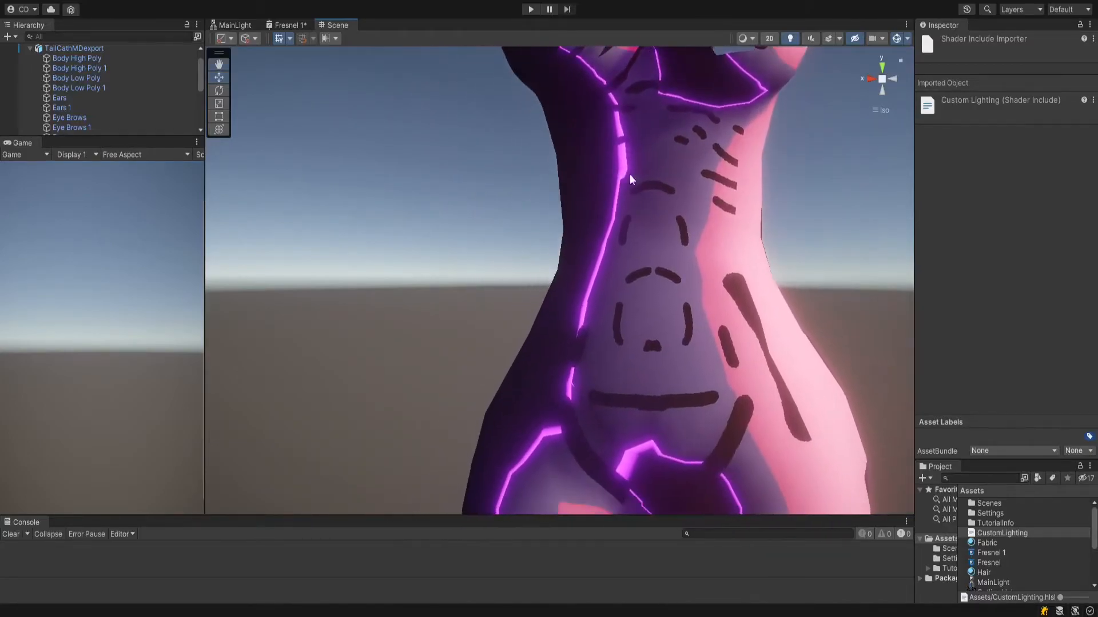
{"action": "left_click_drag", "start_coordinate": [623, 164], "coordinate": [536, 208], "text": "alt"}
{"action": "scroll", "coordinate": [543, 254], "scroll_direction": "down", "scroll_amount": 5}
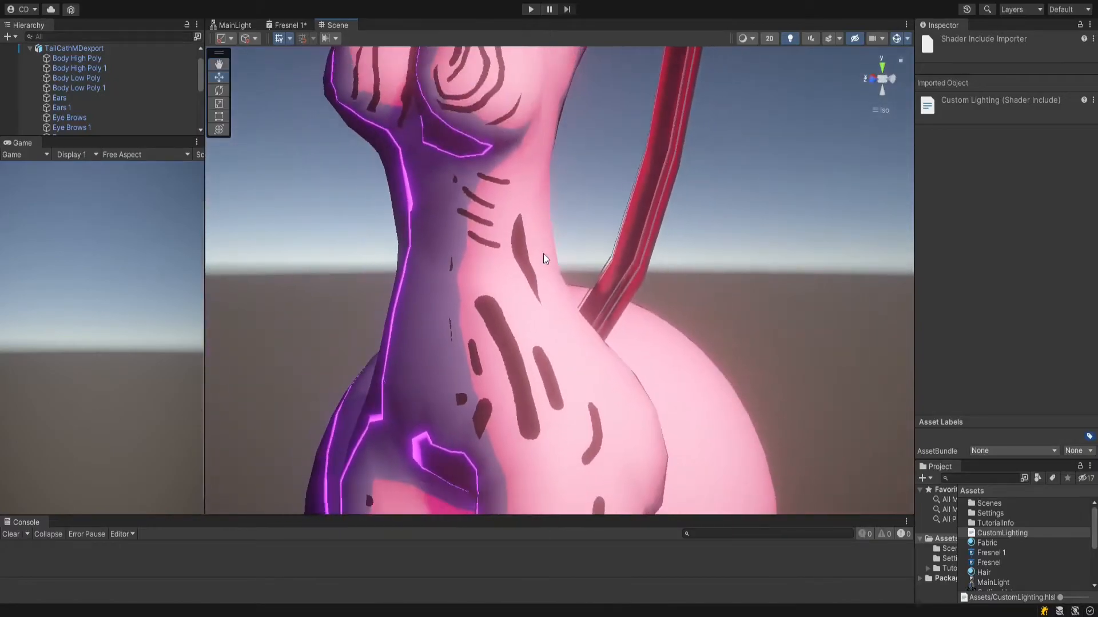
{"action": "left_click_drag", "start_coordinate": [544, 254], "coordinate": [446, 288], "text": "alt"}
{"action": "middle_click_drag", "start_coordinate": [446, 289], "coordinate": [534, 157]}
{"action": "left_click_drag", "start_coordinate": [551, 203], "coordinate": [515, 232], "text": "alt"}
{"action": "scroll", "coordinate": [514, 232], "scroll_direction": "up", "scroll_amount": 5}
{"action": "scroll", "coordinate": [514, 231], "scroll_direction": "up", "scroll_amount": 2}
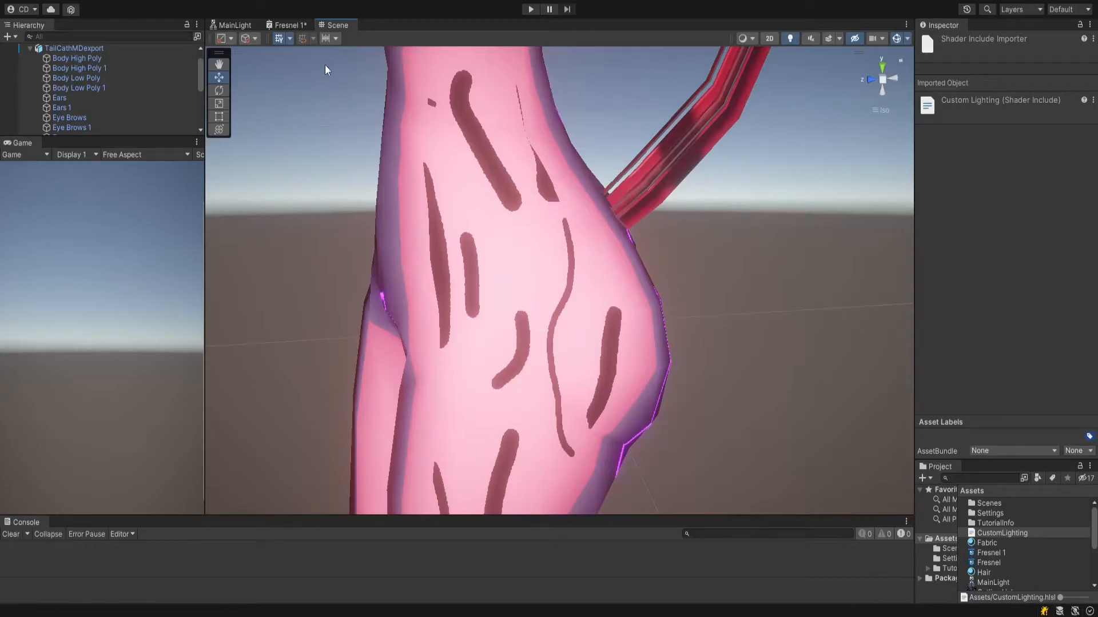
Return to the Fresnel 1 graph and examine the Normal Vector and View Direction nodes feeding the Dot Product node
{"action": "left_click", "coordinate": [280, 23]}
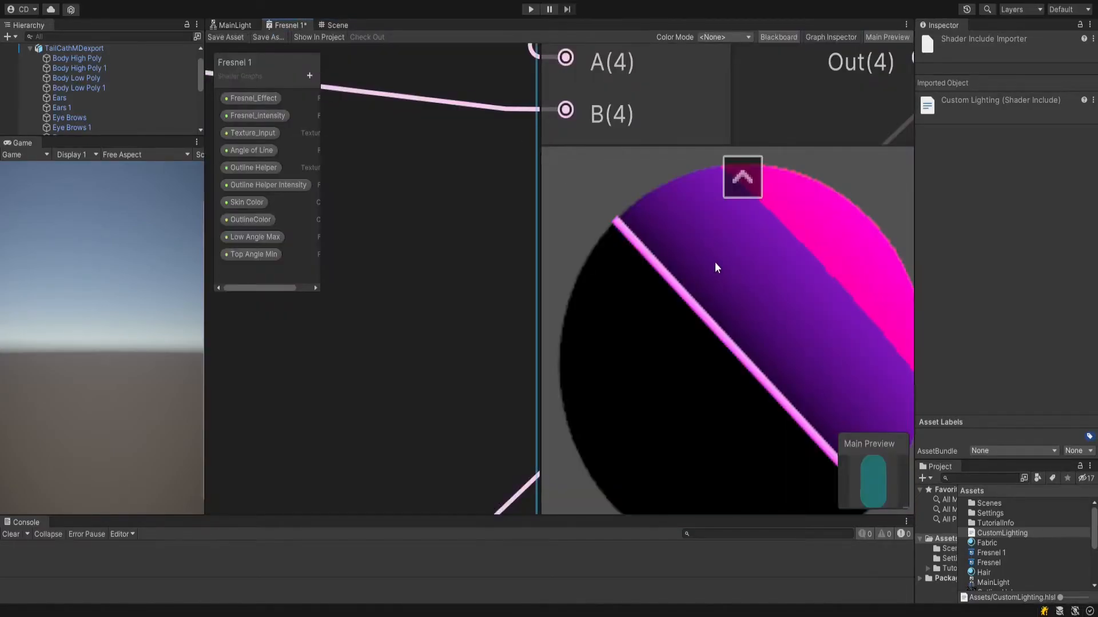
{"action": "scroll", "coordinate": [715, 262], "scroll_direction": "down", "scroll_amount": 8}
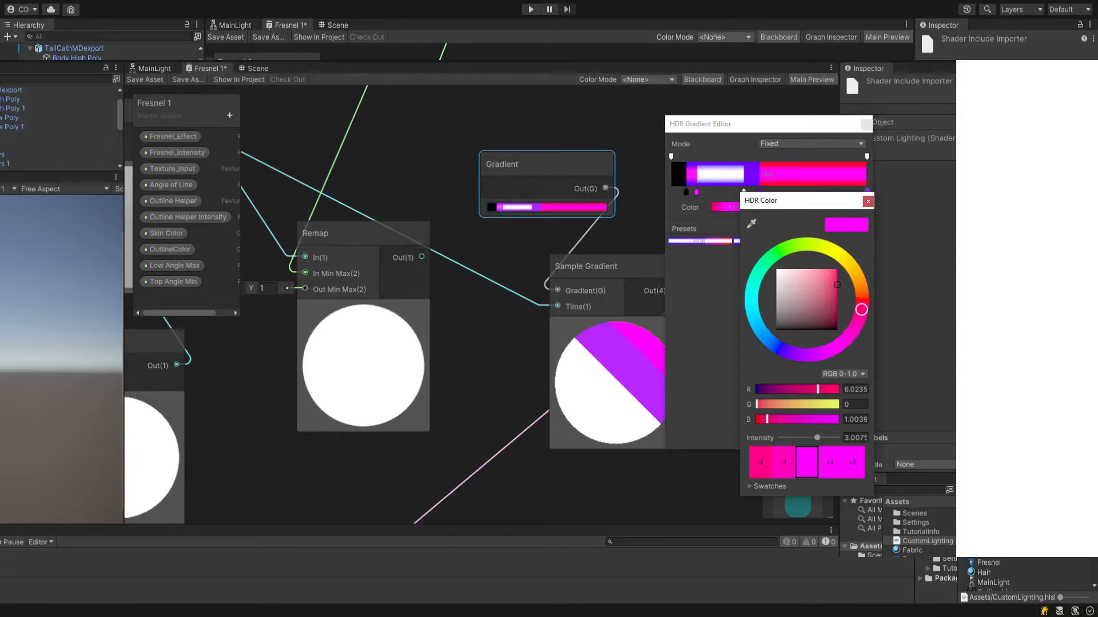
{"action": "scroll", "coordinate": [560, 286], "scroll_direction": "down", "scroll_amount": 3}
{"action": "scroll", "coordinate": [561, 286], "scroll_direction": "down", "scroll_amount": 4}
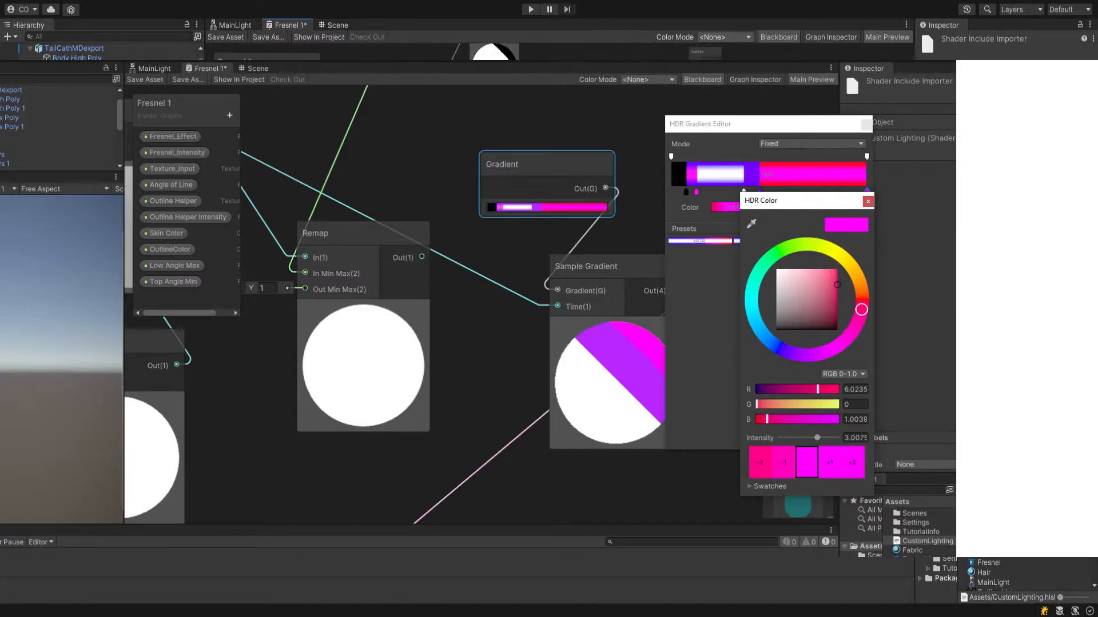
{"action": "scroll", "coordinate": [560, 286], "scroll_direction": "up", "scroll_amount": 5}
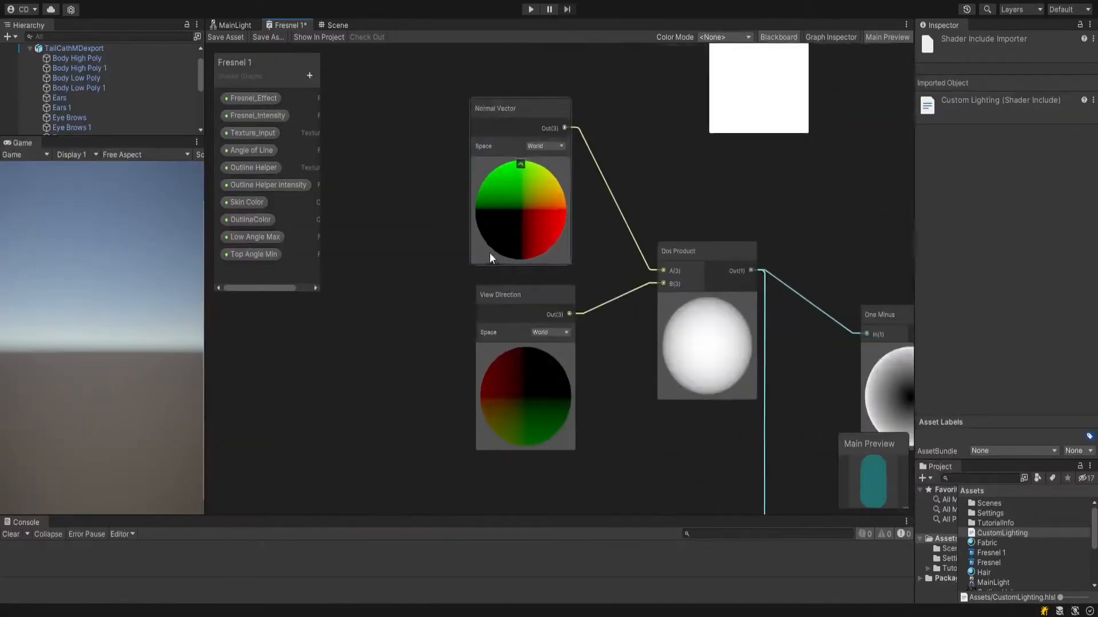
{"action": "scroll", "coordinate": [466, 299], "scroll_direction": "up", "scroll_amount": 4}
{"action": "scroll", "coordinate": [465, 298], "scroll_direction": "down", "scroll_amount": 3}
{"action": "middle_click_drag", "start_coordinate": [465, 303], "coordinate": [430, 327]}
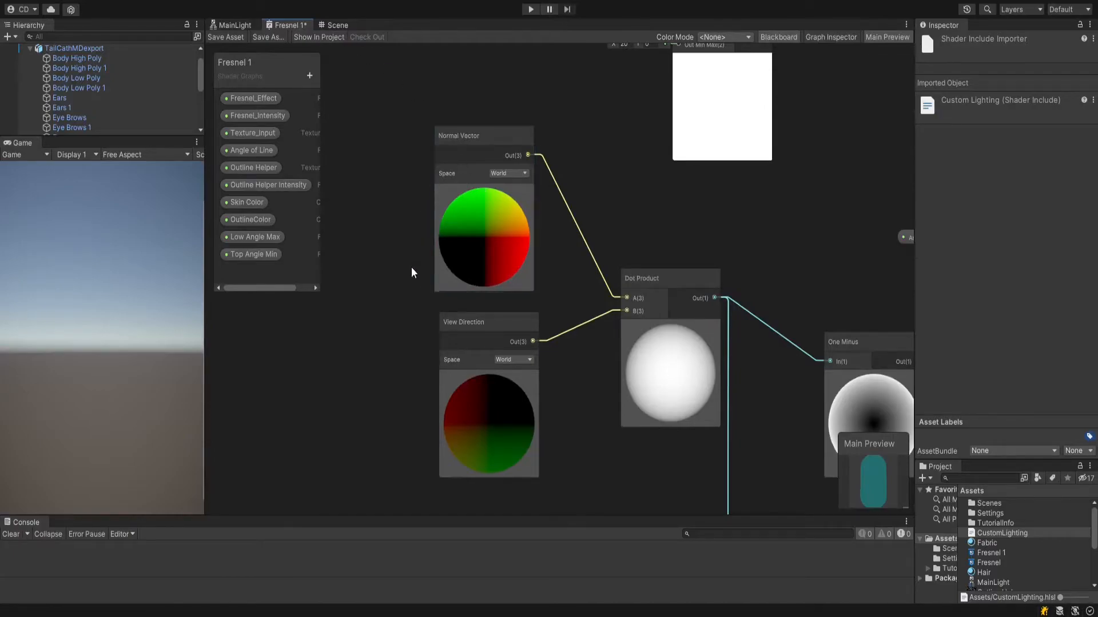
{"action": "middle_click_drag", "start_coordinate": [411, 267], "coordinate": [413, 241]}
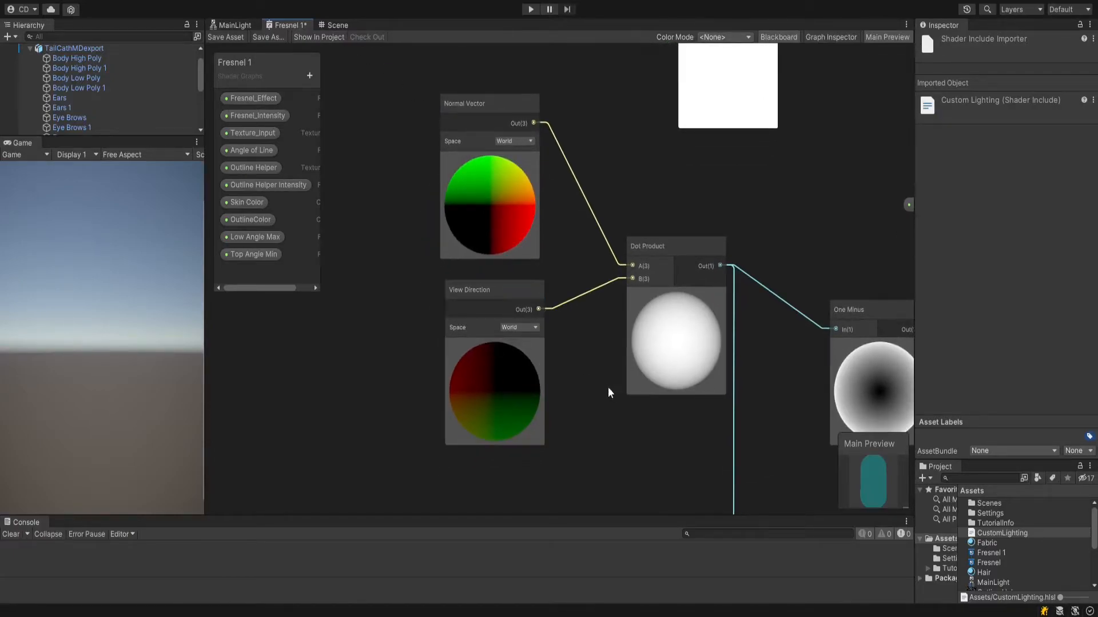
Trace the Dot Product node's output to the One Minus node and down to the Comparison nodes
{"action": "middle_click_drag", "start_coordinate": [650, 445], "coordinate": [591, 374]}
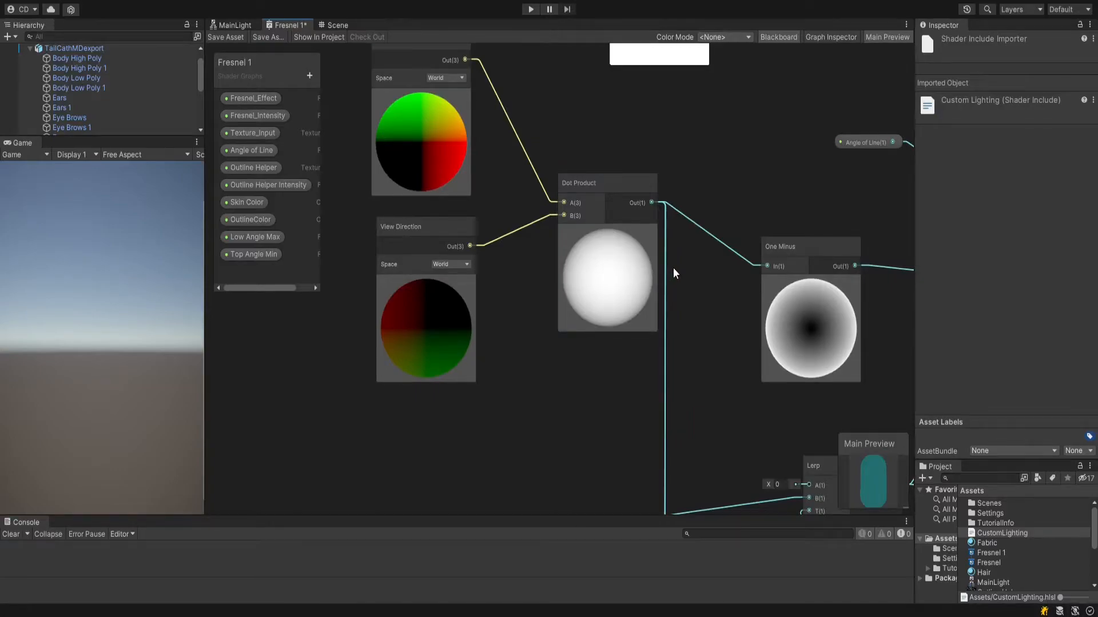
{"action": "middle_click_drag", "start_coordinate": [673, 268], "coordinate": [635, 305]}
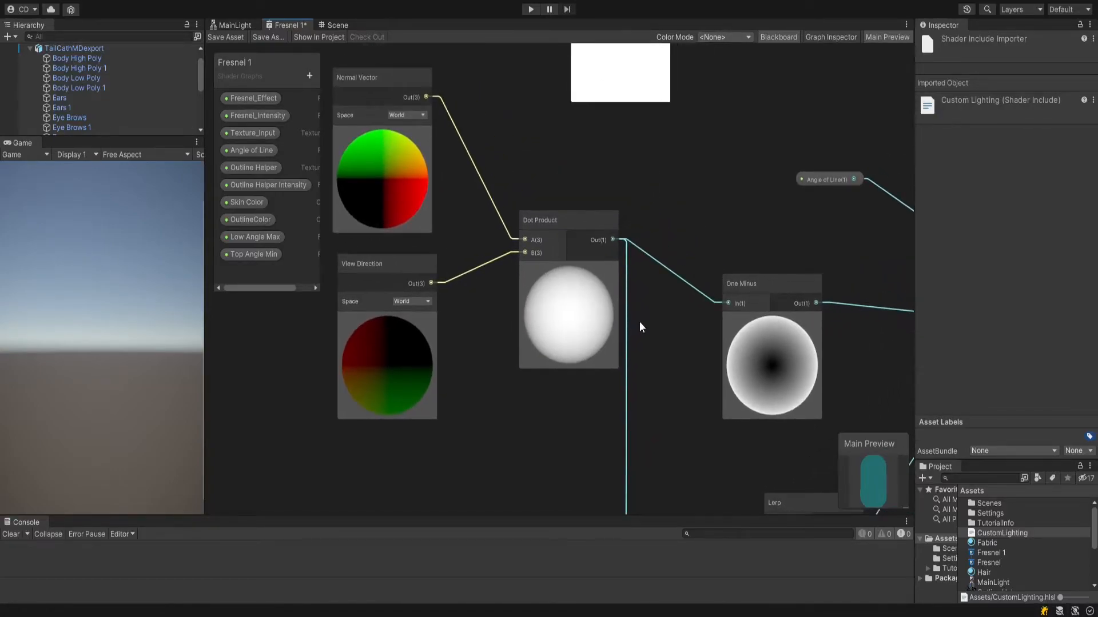
{"action": "middle_click_drag", "start_coordinate": [645, 379], "coordinate": [645, 328]}
{"action": "scroll", "coordinate": [644, 376], "scroll_direction": "down", "scroll_amount": 2}
{"action": "middle_click_drag", "start_coordinate": [644, 375], "coordinate": [658, 252]}
{"action": "scroll", "coordinate": [630, 277], "scroll_direction": "up", "scroll_amount": 2}
{"action": "scroll", "coordinate": [670, 365], "scroll_direction": "down", "scroll_amount": 1}
{"action": "scroll", "coordinate": [629, 331], "scroll_direction": "down", "scroll_amount": 2}
{"action": "middle_click_drag", "start_coordinate": [600, 405], "coordinate": [615, 265]}
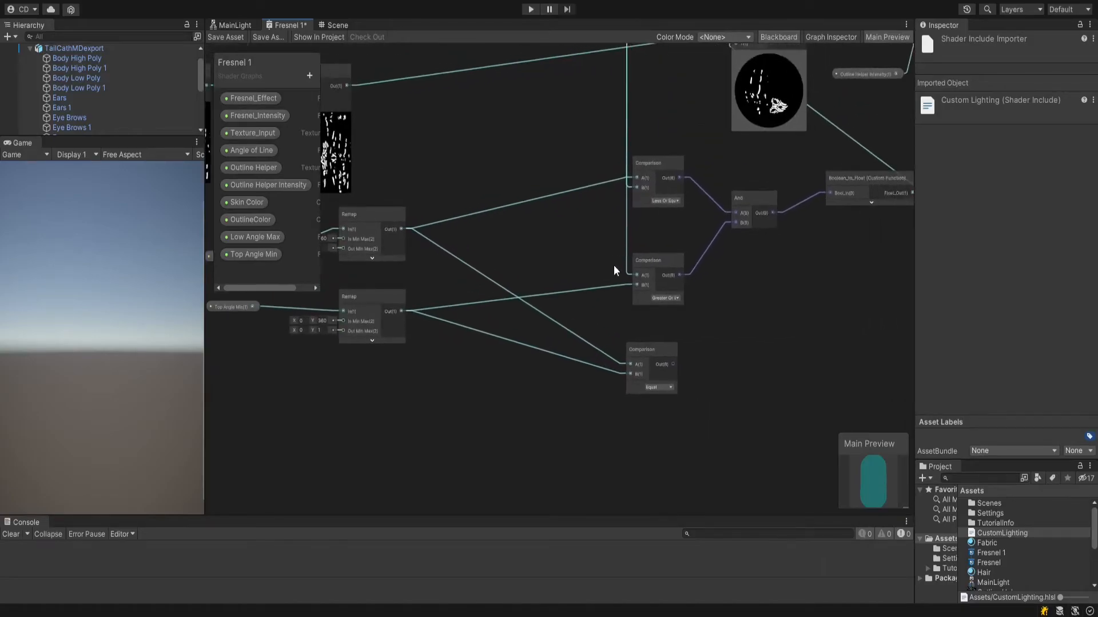
Examine the Low Angle Max and Top Angle Min properties and the Remap nodes they feed
{"action": "scroll", "coordinate": [633, 273], "scroll_direction": "up", "scroll_amount": 3}
{"action": "scroll", "coordinate": [668, 254], "scroll_direction": "down", "scroll_amount": 2}
{"action": "scroll", "coordinate": [507, 256], "scroll_direction": "up", "scroll_amount": 2}
{"action": "middle_click_drag", "start_coordinate": [507, 257], "coordinate": [713, 226]}
{"action": "scroll", "coordinate": [495, 239], "scroll_direction": "up", "scroll_amount": 3}
{"action": "scroll", "coordinate": [495, 244], "scroll_direction": "up", "scroll_amount": 3}
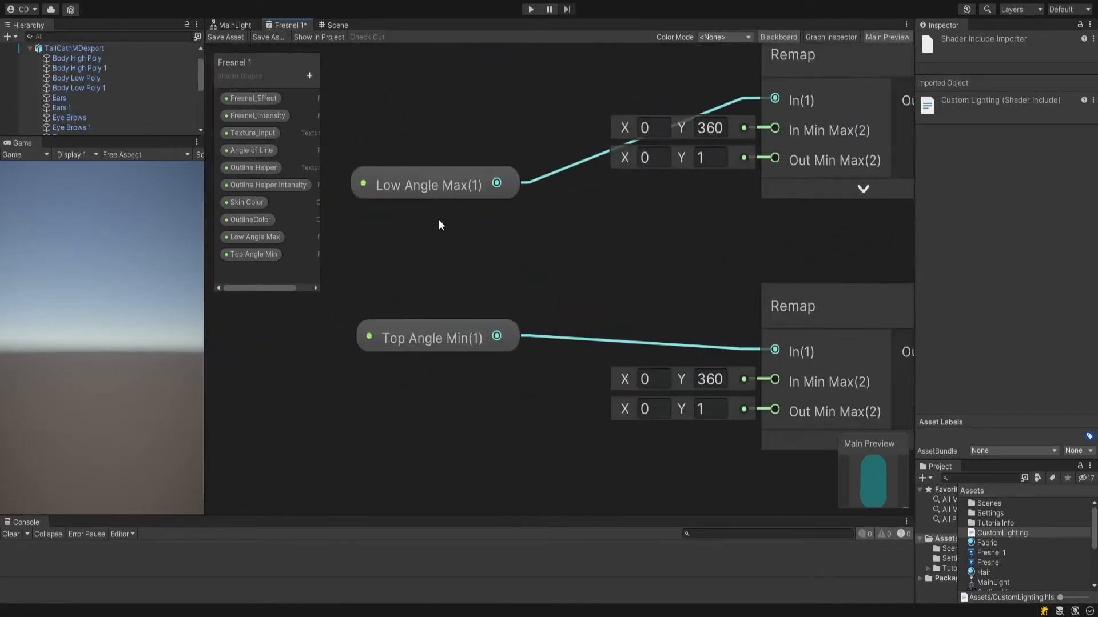
{"action": "left_click", "coordinate": [445, 183]}
{"action": "left_click", "coordinate": [459, 295]}
{"action": "left_click", "coordinate": [426, 329]}
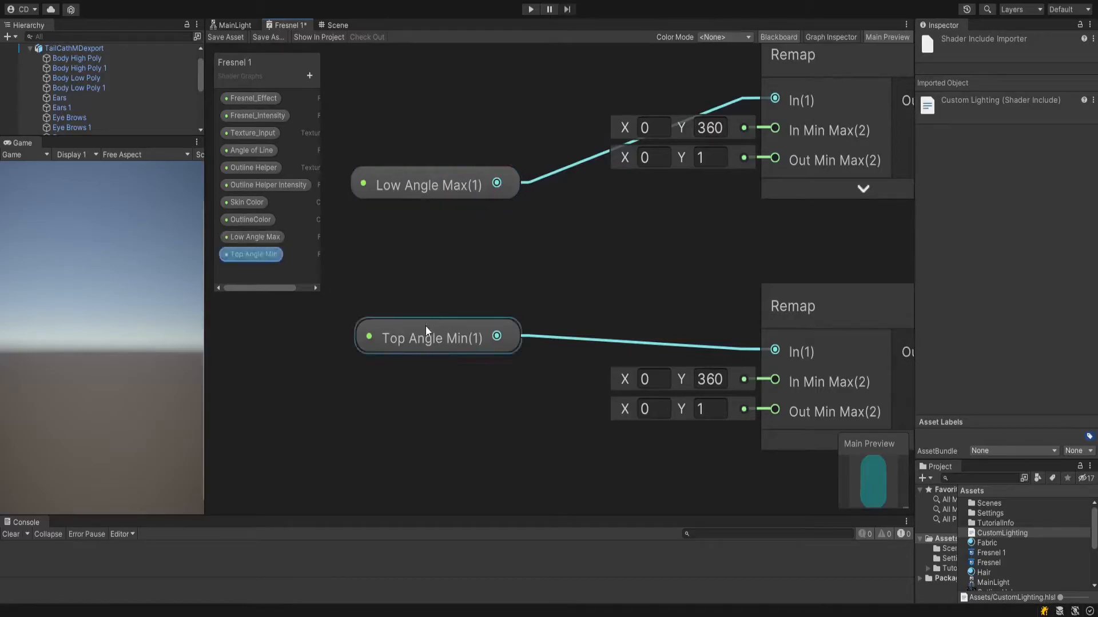
{"action": "left_click", "coordinate": [587, 280]}
{"action": "scroll", "coordinate": [586, 280], "scroll_direction": "down", "scroll_amount": 4}
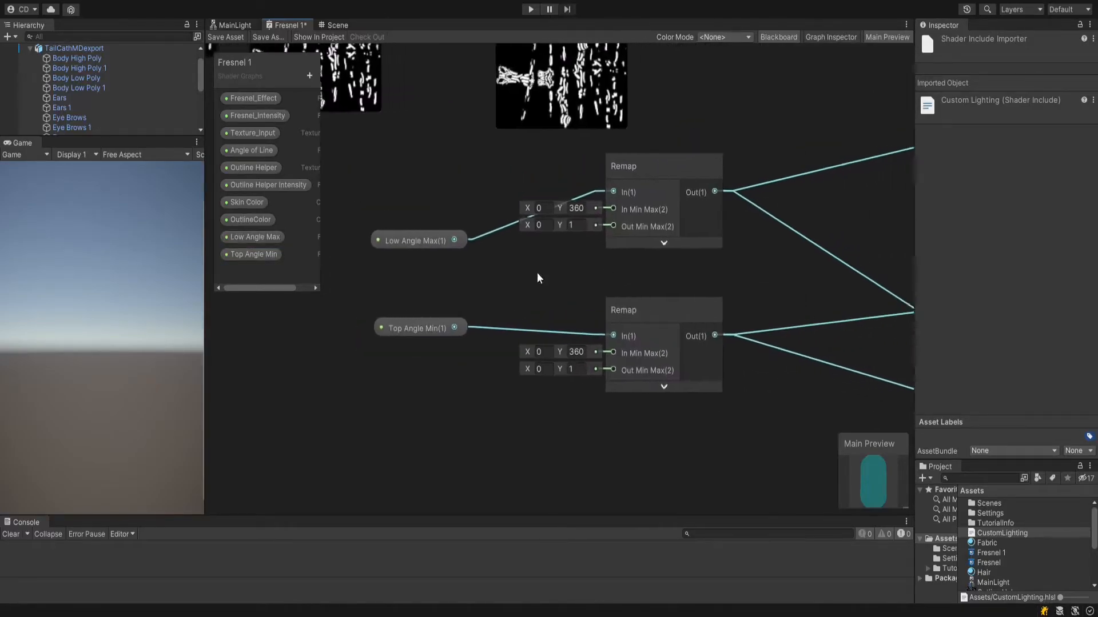
{"action": "scroll", "coordinate": [503, 295], "scroll_direction": "down", "scroll_amount": 2}
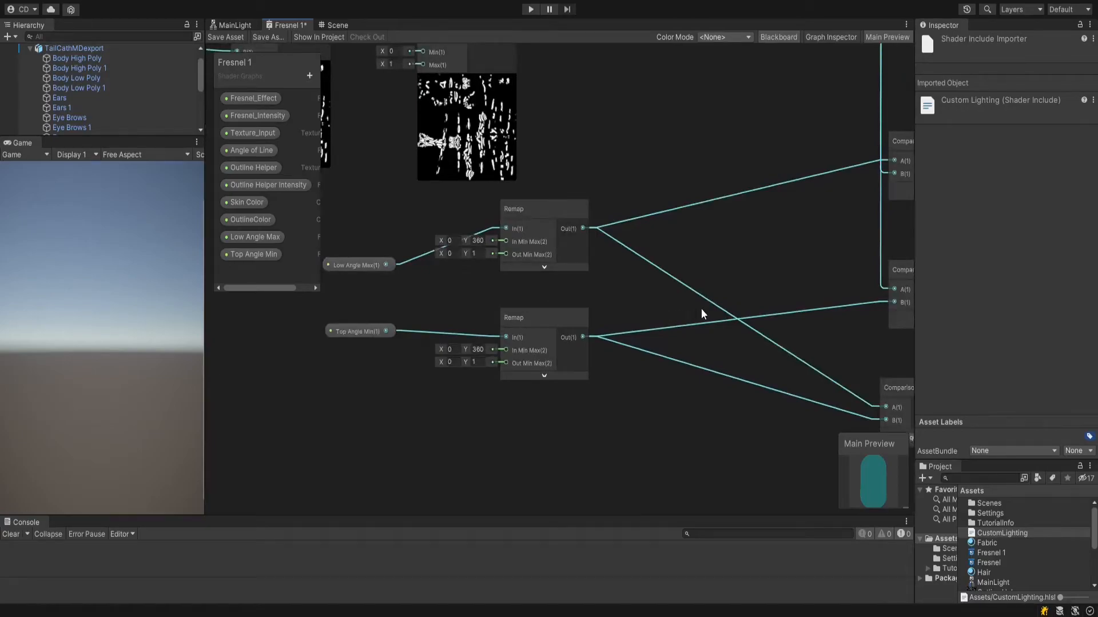
Follow the two Remap outputs to the Comparison nodes and back to the angle properties
{"action": "middle_click_drag", "start_coordinate": [695, 295], "coordinate": [625, 256]}
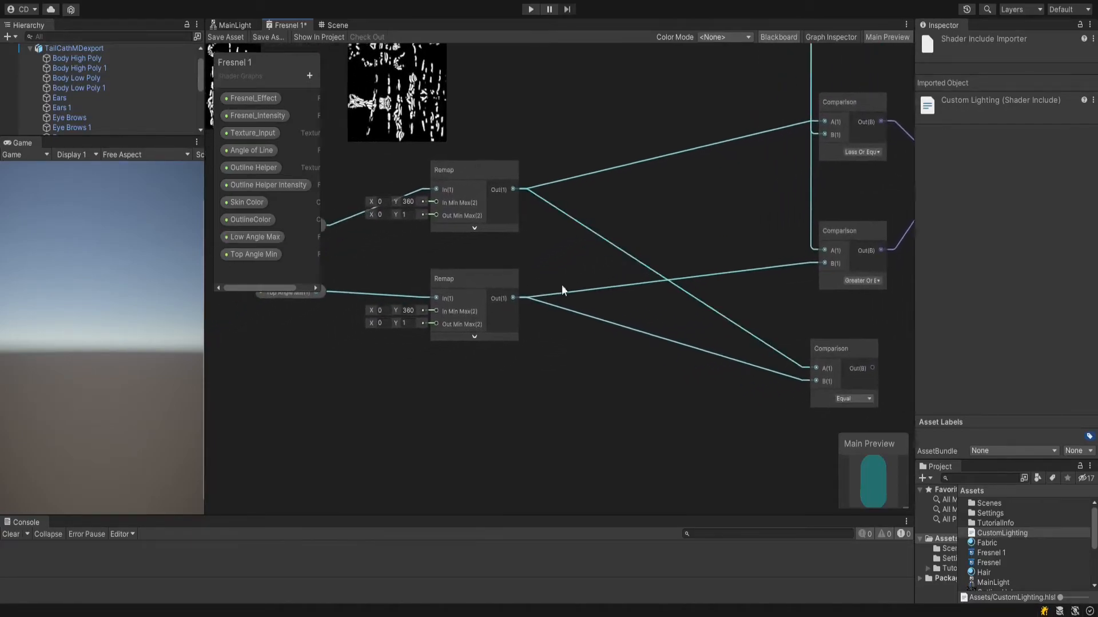
{"action": "middle_click_drag", "start_coordinate": [301, 329], "coordinate": [309, 343]}
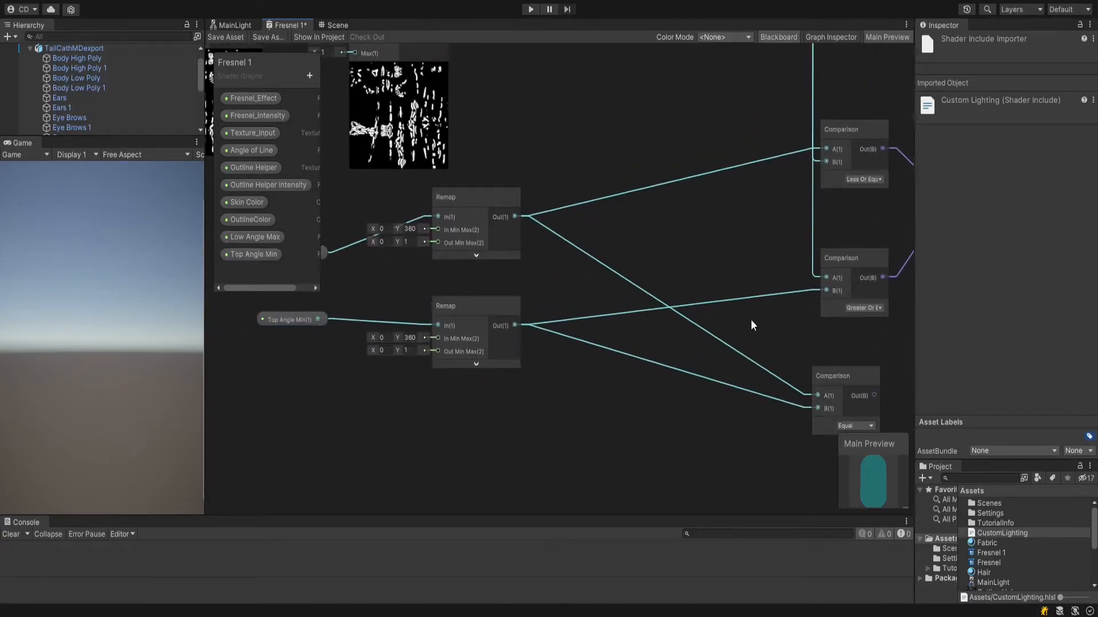
{"action": "middle_click_drag", "start_coordinate": [824, 312], "coordinate": [570, 327]}
{"action": "middle_click_drag", "start_coordinate": [626, 276], "coordinate": [771, 293]}
{"action": "middle_click_drag", "start_coordinate": [516, 325], "coordinate": [851, 296]}
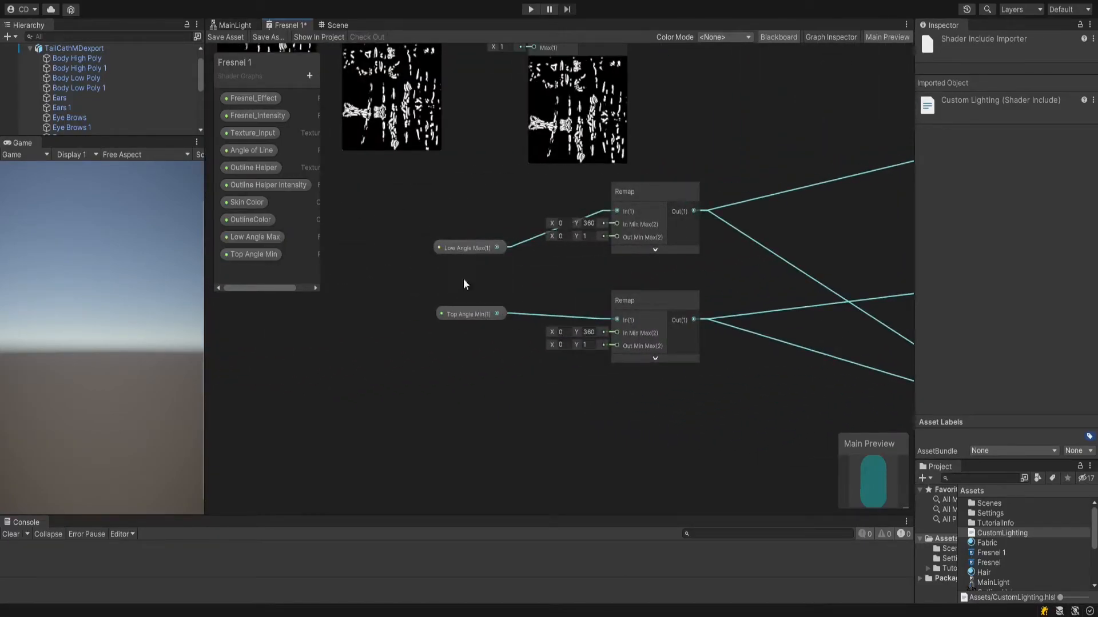
{"action": "middle_click_drag", "start_coordinate": [764, 282], "coordinate": [416, 323]}
{"action": "middle_click_drag", "start_coordinate": [609, 310], "coordinate": [794, 278]}
Find the Sample Texture 2D node of the outline texture and inspect its preview closely
{"action": "scroll", "coordinate": [778, 285], "scroll_direction": "down", "scroll_amount": 3}
{"action": "middle_click_drag", "start_coordinate": [526, 271], "coordinate": [799, 218]}
{"action": "scroll", "coordinate": [532, 226], "scroll_direction": "up", "scroll_amount": 3}
{"action": "middle_click_drag", "start_coordinate": [438, 279], "coordinate": [963, 357]}
{"action": "middle_click_drag", "start_coordinate": [765, 312], "coordinate": [426, 254]}
{"action": "scroll", "coordinate": [429, 255], "scroll_direction": "up", "scroll_amount": 3}
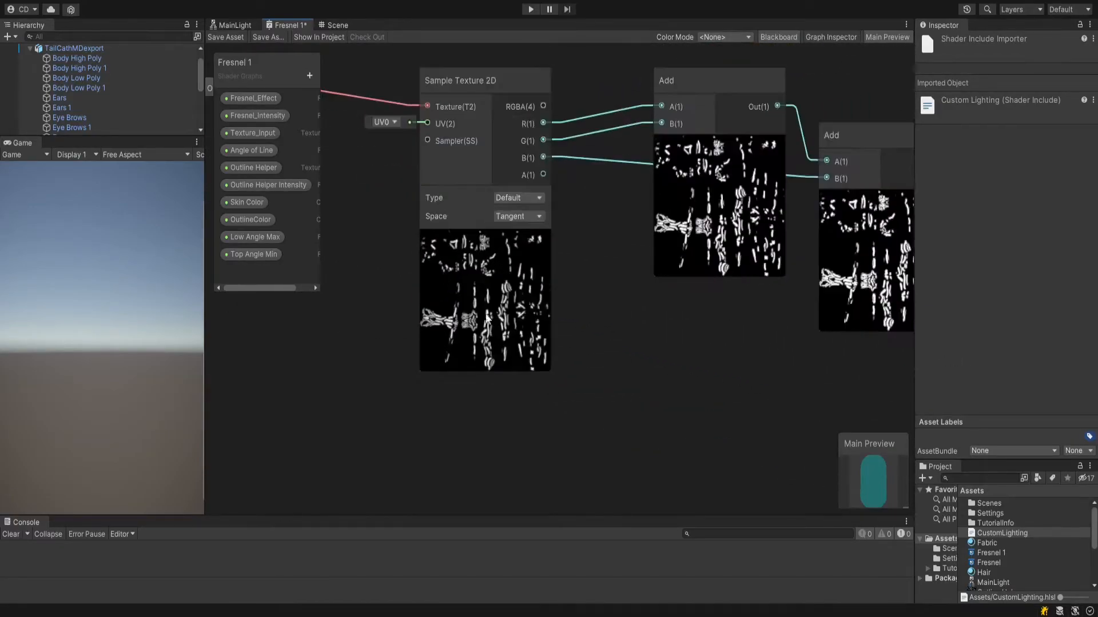
{"action": "scroll", "coordinate": [523, 331], "scroll_direction": "up", "scroll_amount": 3}
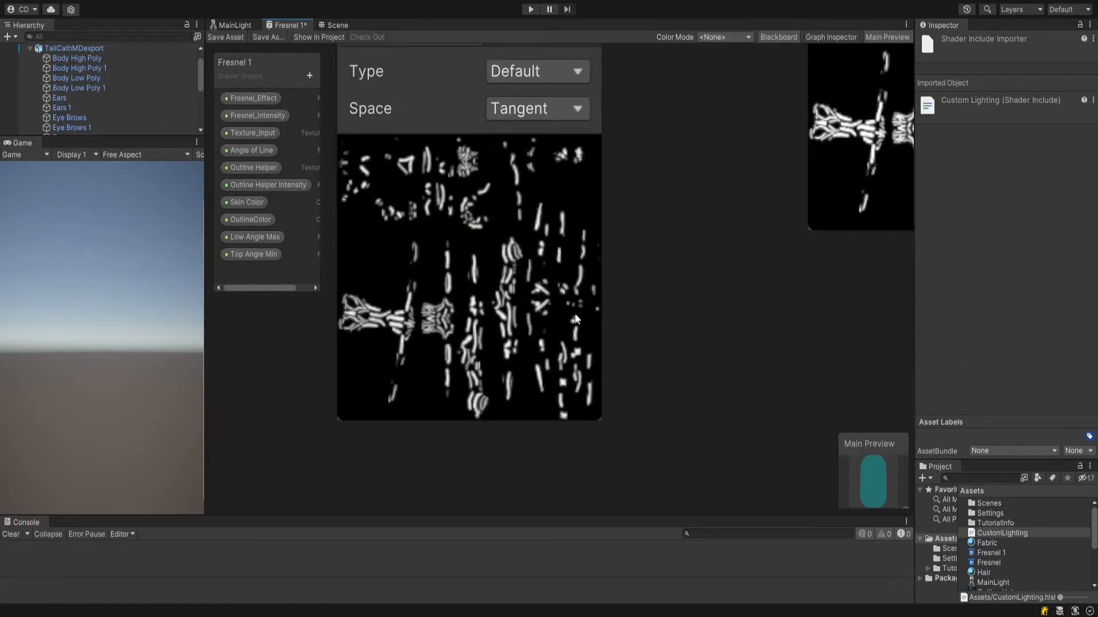
{"action": "scroll", "coordinate": [578, 326], "scroll_direction": "down", "scroll_amount": 8}
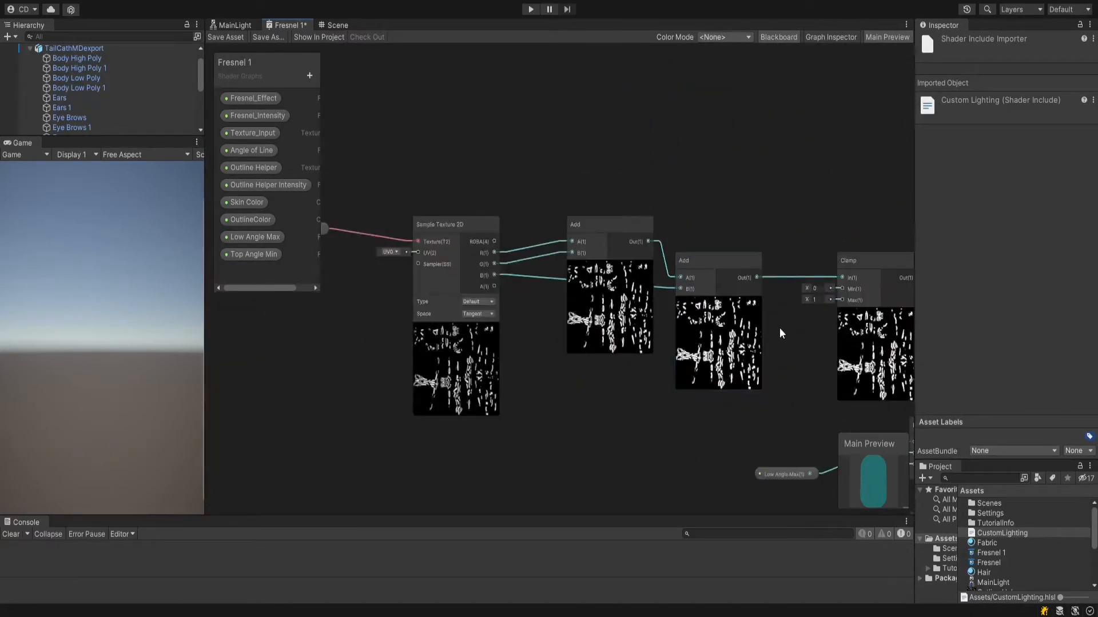
Follow the texture's R, G and B channels through the two Add nodes into the Clamp node
{"action": "scroll", "coordinate": [772, 326], "scroll_direction": "up", "scroll_amount": 3}
{"action": "middle_click_drag", "start_coordinate": [557, 407], "coordinate": [457, 385]}
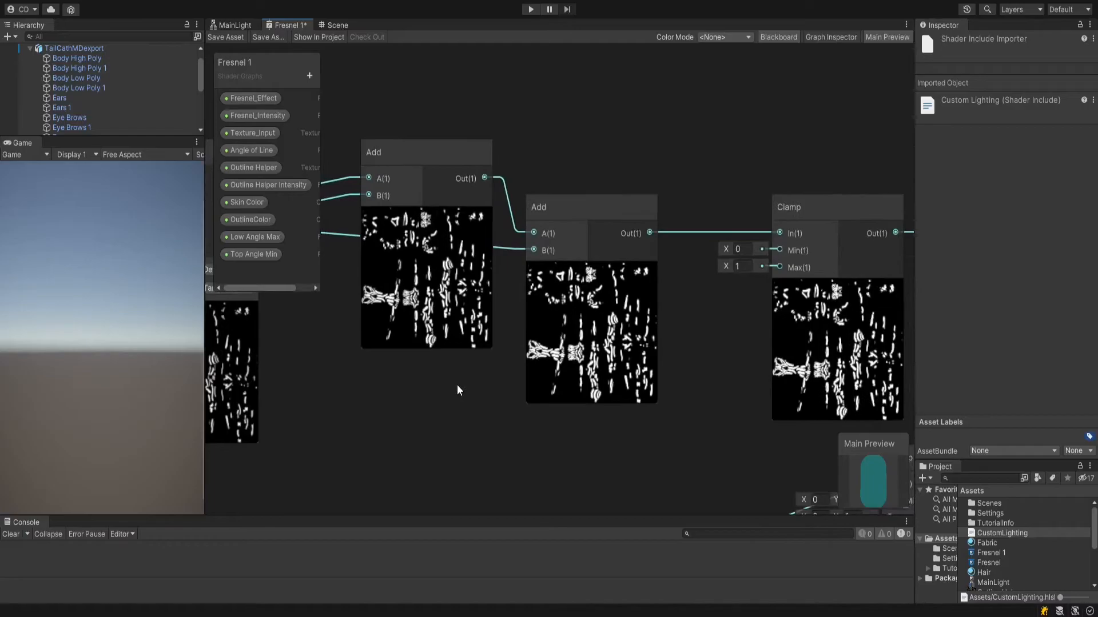
{"action": "middle_click_drag", "start_coordinate": [680, 390], "coordinate": [860, 369]}
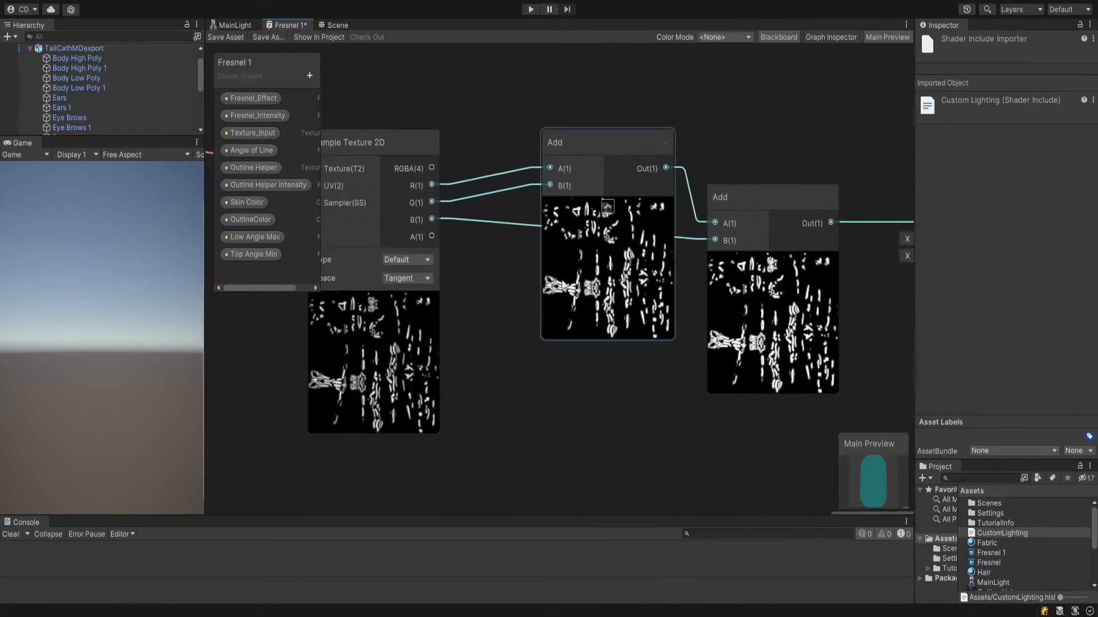
{"action": "middle_click_drag", "start_coordinate": [466, 225], "coordinate": [294, 228]}
{"action": "middle_click_drag", "start_coordinate": [669, 320], "coordinate": [448, 286]}
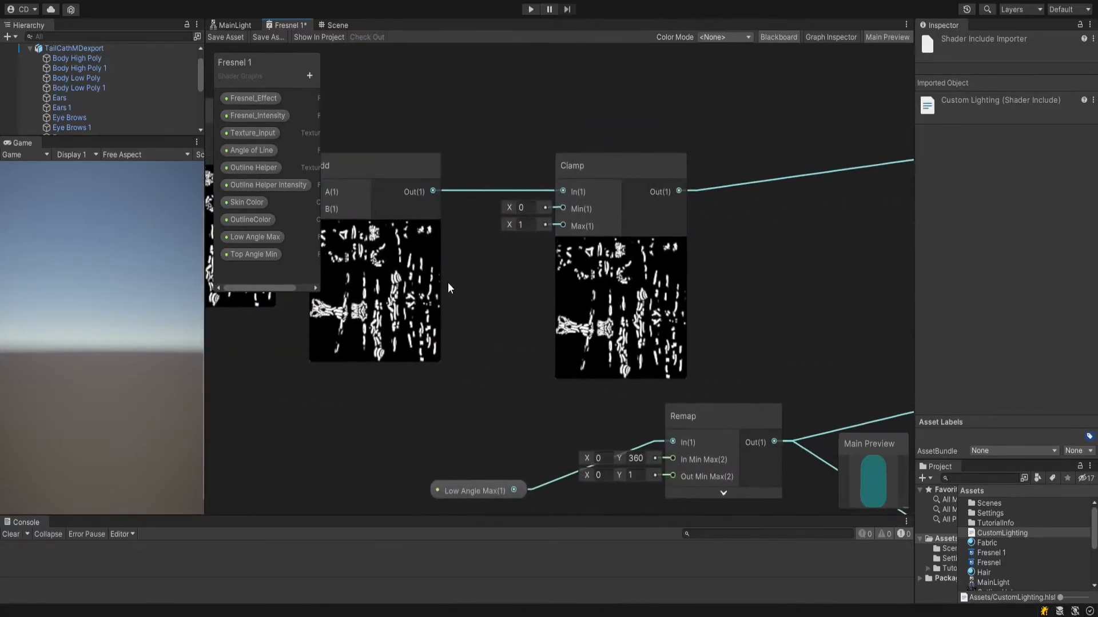
{"action": "middle_click_drag", "start_coordinate": [643, 252], "coordinate": [370, 285]}
{"action": "scroll", "coordinate": [609, 294], "scroll_direction": "down", "scroll_amount": 1}
Follow the Clamp output to the Lerp node and examine the Comparison, And and Boolean_to_Float nodes below it
{"action": "middle_click_drag", "start_coordinate": [795, 273], "coordinate": [409, 306]}
{"action": "scroll", "coordinate": [790, 306], "scroll_direction": "down", "scroll_amount": 2}
{"action": "middle_click_drag", "start_coordinate": [790, 306], "coordinate": [656, 228]}
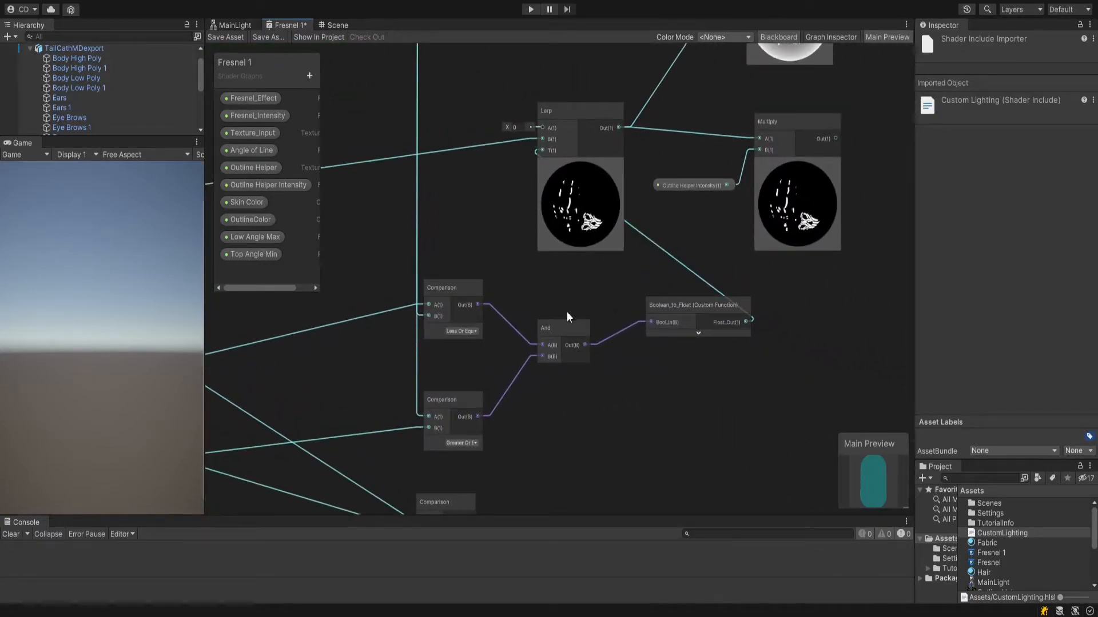
{"action": "middle_click_drag", "start_coordinate": [557, 304], "coordinate": [585, 252]}
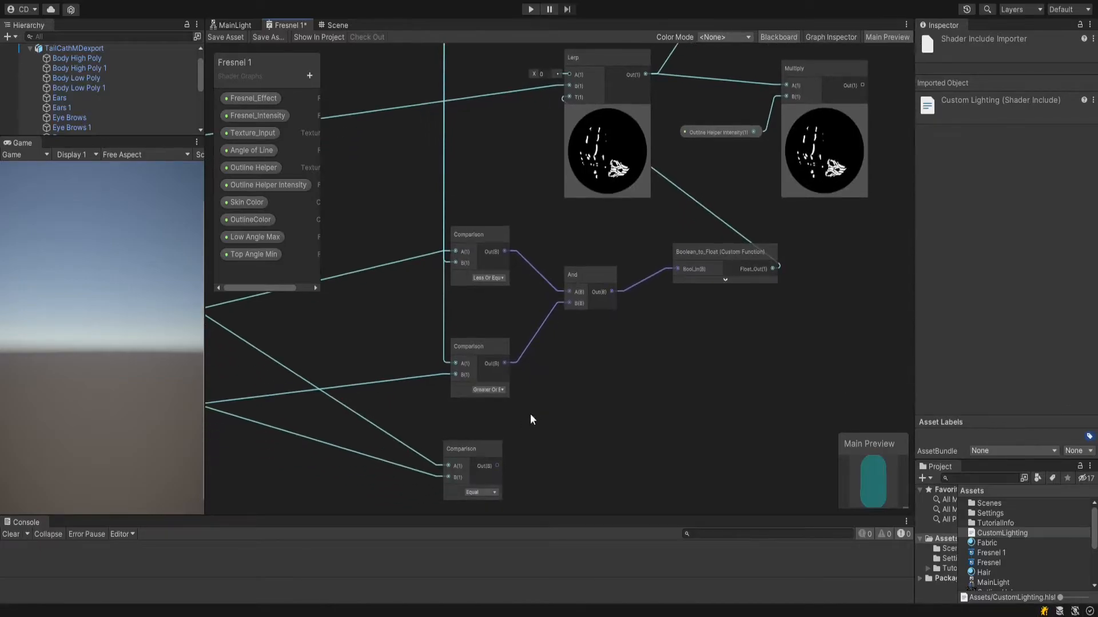
{"action": "middle_click_drag", "start_coordinate": [598, 329], "coordinate": [658, 517]}
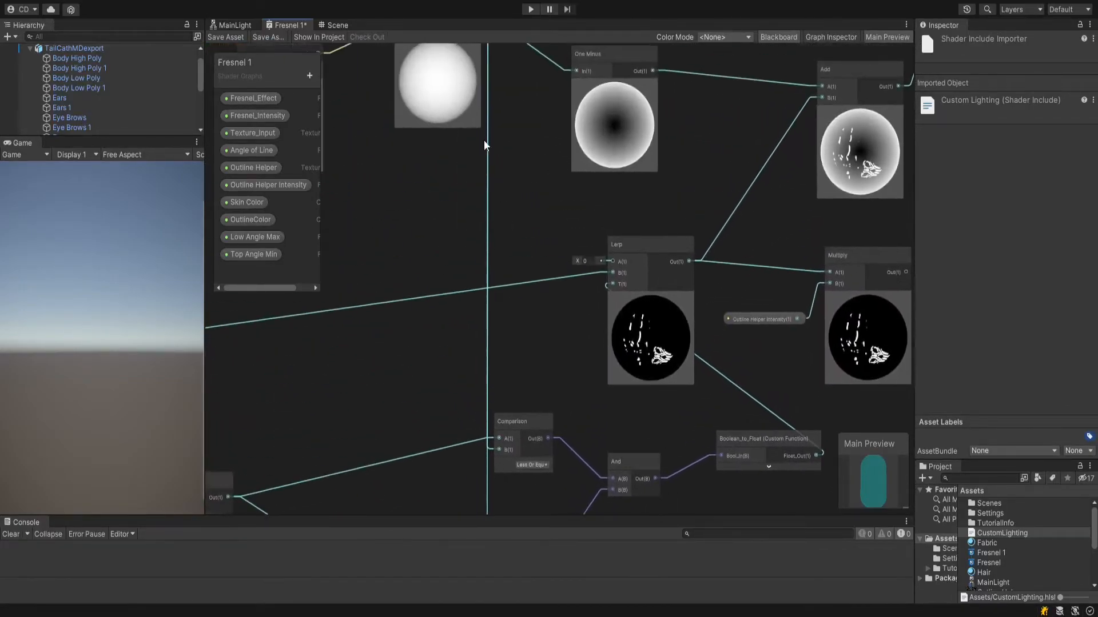
Revisit the Dot Product node and trace its output line down to the Less Or Equal and Greater Or Equal Comparison nodes
{"action": "middle_click_drag", "start_coordinate": [485, 59], "coordinate": [502, 298]}
{"action": "middle_click_drag", "start_coordinate": [444, 322], "coordinate": [586, 274]}
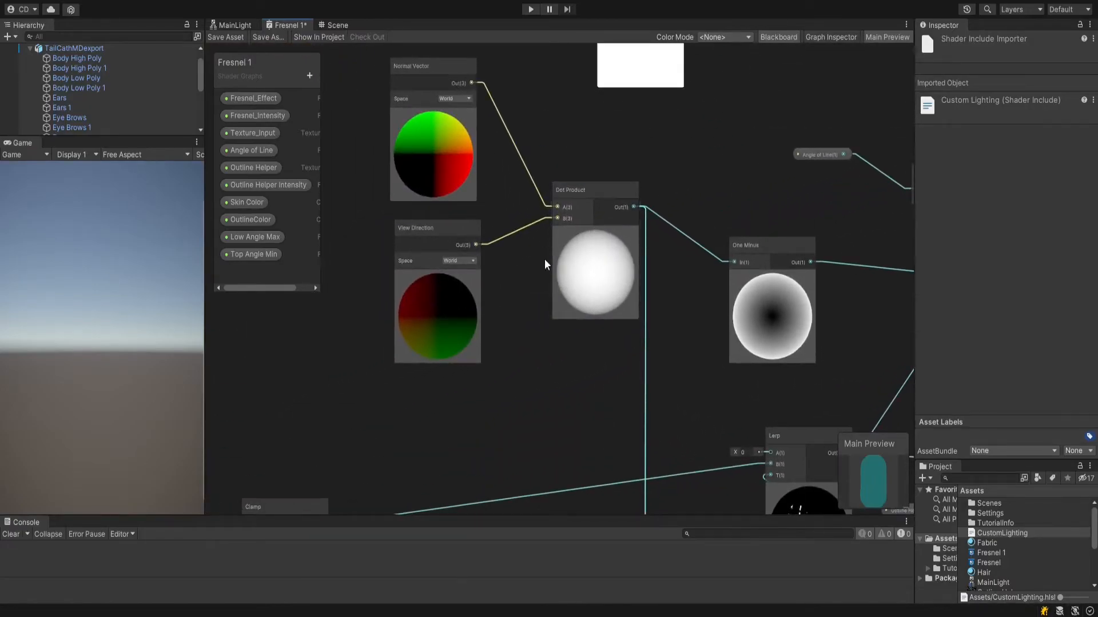
{"action": "middle_click_drag", "start_coordinate": [643, 381], "coordinate": [607, 333]}
{"action": "middle_click_drag", "start_coordinate": [554, 292], "coordinate": [568, 326]}
{"action": "middle_click_drag", "start_coordinate": [623, 387], "coordinate": [536, 166]}
{"action": "scroll", "coordinate": [601, 324], "scroll_direction": "up", "scroll_amount": 2}
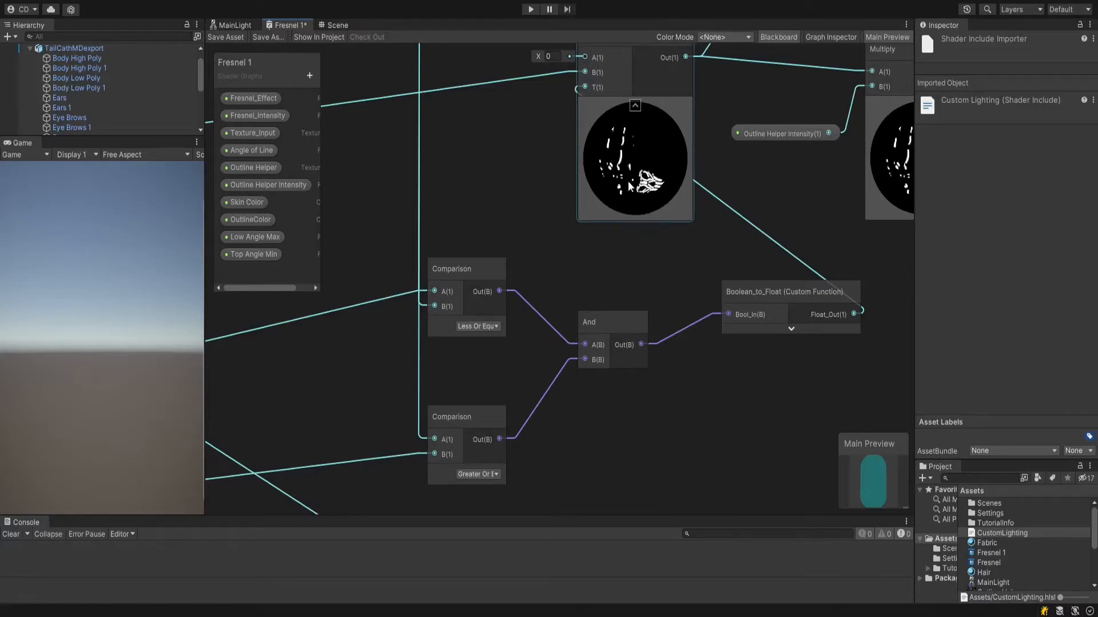
Inspect how the And node combines both Comparisons, and the Lerp node and Outline Helper Intensity property above it
{"action": "middle_click_drag", "start_coordinate": [626, 287], "coordinate": [638, 207]}
{"action": "scroll", "coordinate": [632, 239], "scroll_direction": "up", "scroll_amount": 3}
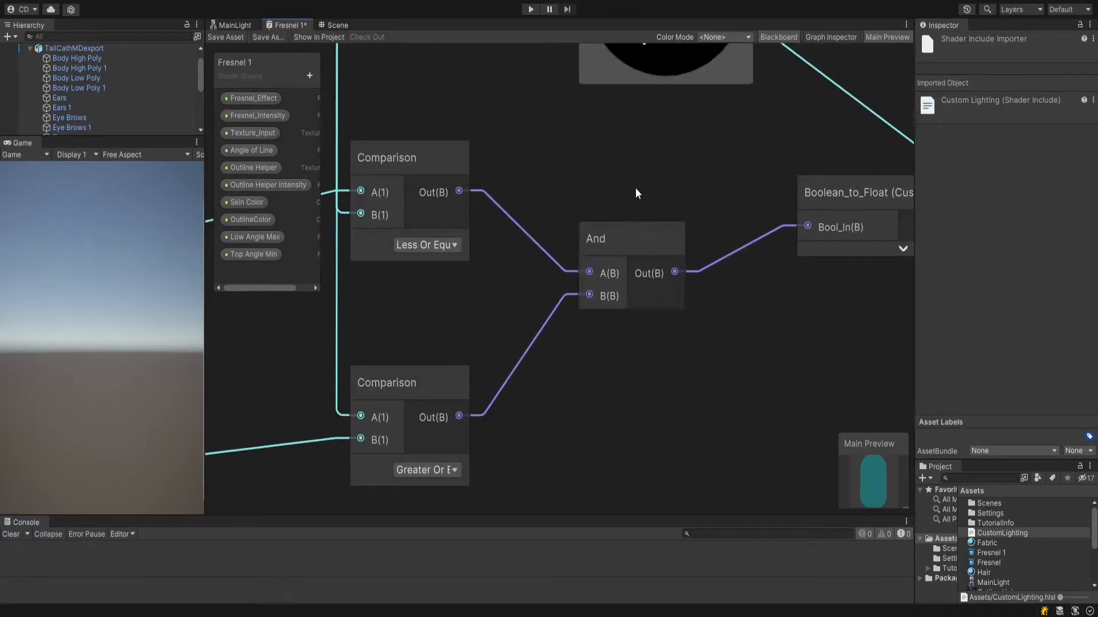
{"action": "scroll", "coordinate": [684, 172], "scroll_direction": "down", "scroll_amount": 3}
{"action": "middle_click_drag", "start_coordinate": [686, 163], "coordinate": [619, 312]}
{"action": "left_click", "coordinate": [602, 292]}
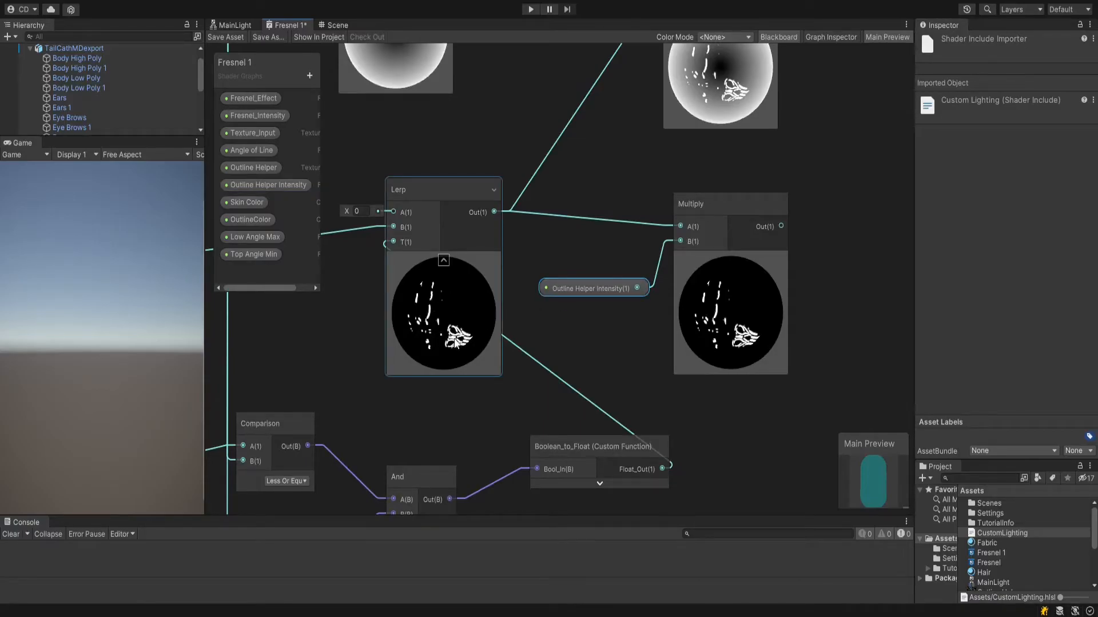
Trace the Add node's inputs back to the Dot Product and One Minus nodes and examine their previews
{"action": "scroll", "coordinate": [544, 231], "scroll_direction": "down", "scroll_amount": 3}
{"action": "middle_click_drag", "start_coordinate": [486, 280], "coordinate": [618, 311]}
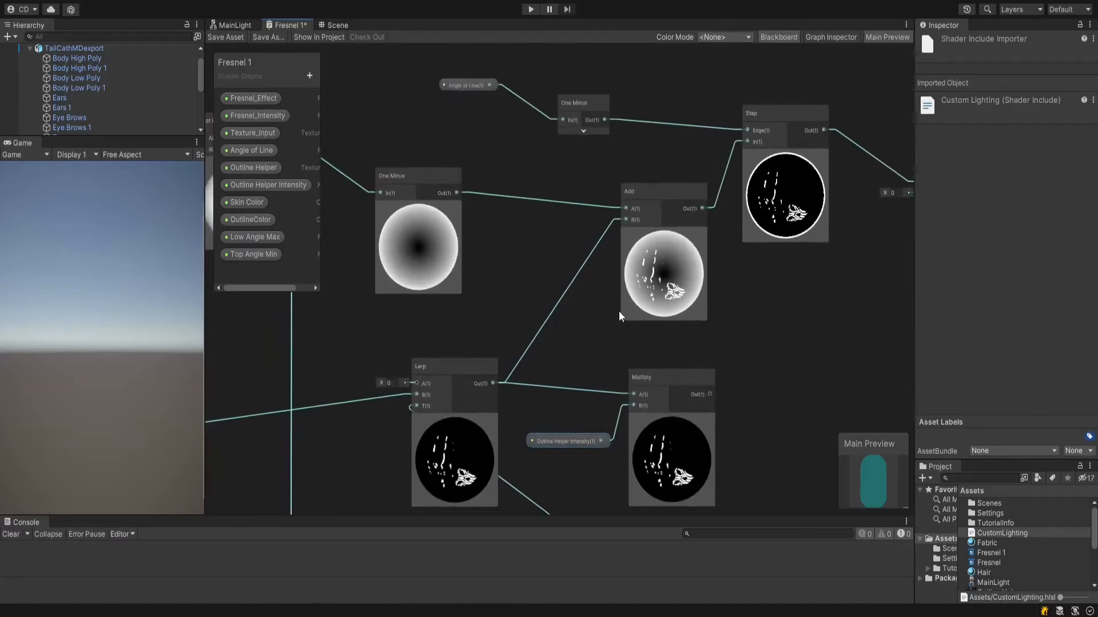
{"action": "scroll", "coordinate": [500, 231], "scroll_direction": "down", "scroll_amount": 2}
{"action": "middle_click_drag", "start_coordinate": [492, 229], "coordinate": [702, 261]}
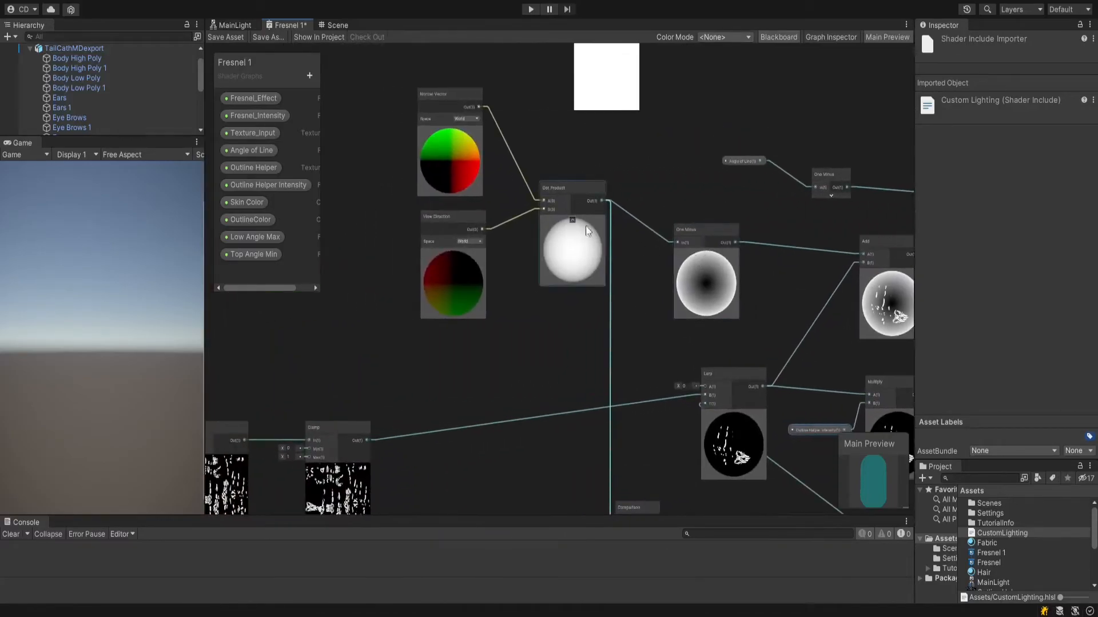
{"action": "scroll", "coordinate": [493, 180], "scroll_direction": "up", "scroll_amount": 2}
{"action": "middle_click_drag", "start_coordinate": [496, 179], "coordinate": [486, 225]}
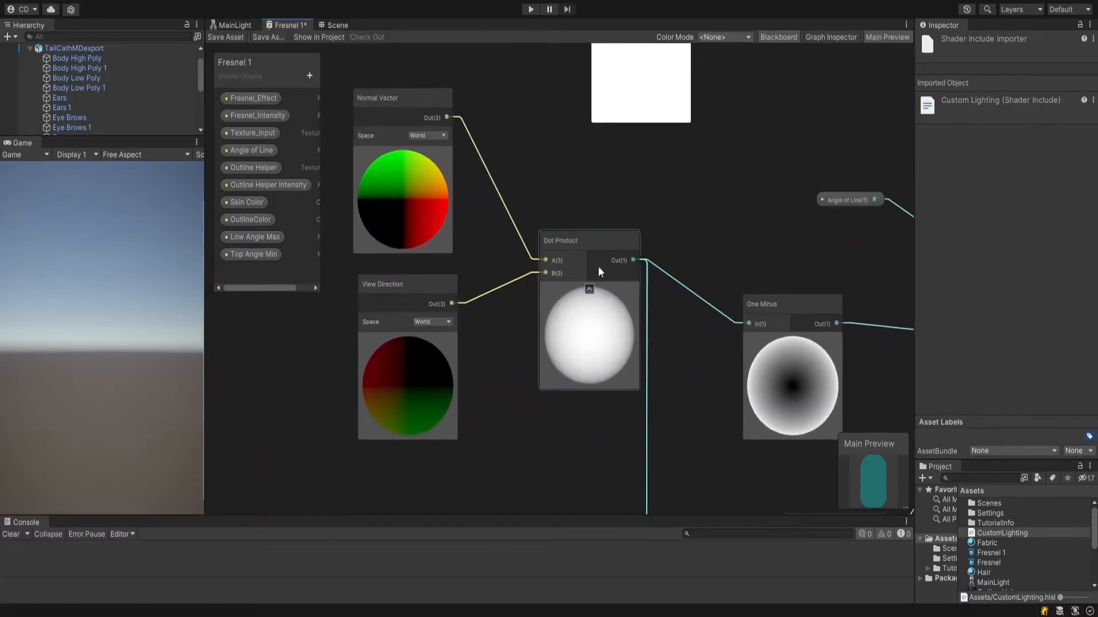
{"action": "middle_click_drag", "start_coordinate": [715, 255], "coordinate": [647, 223]}
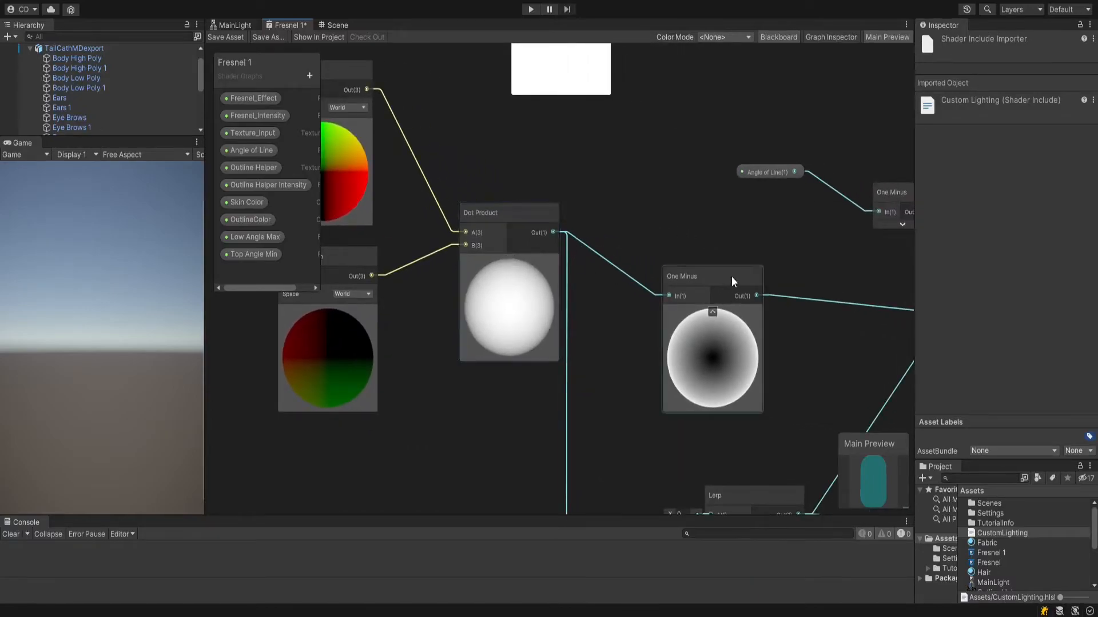
Follow the One Minus output into the Add node and on to the Step node, inspecting the Step preview
{"action": "middle_click_drag", "start_coordinate": [722, 276], "coordinate": [481, 186]}
{"action": "middle_click_drag", "start_coordinate": [595, 250], "coordinate": [556, 205]}
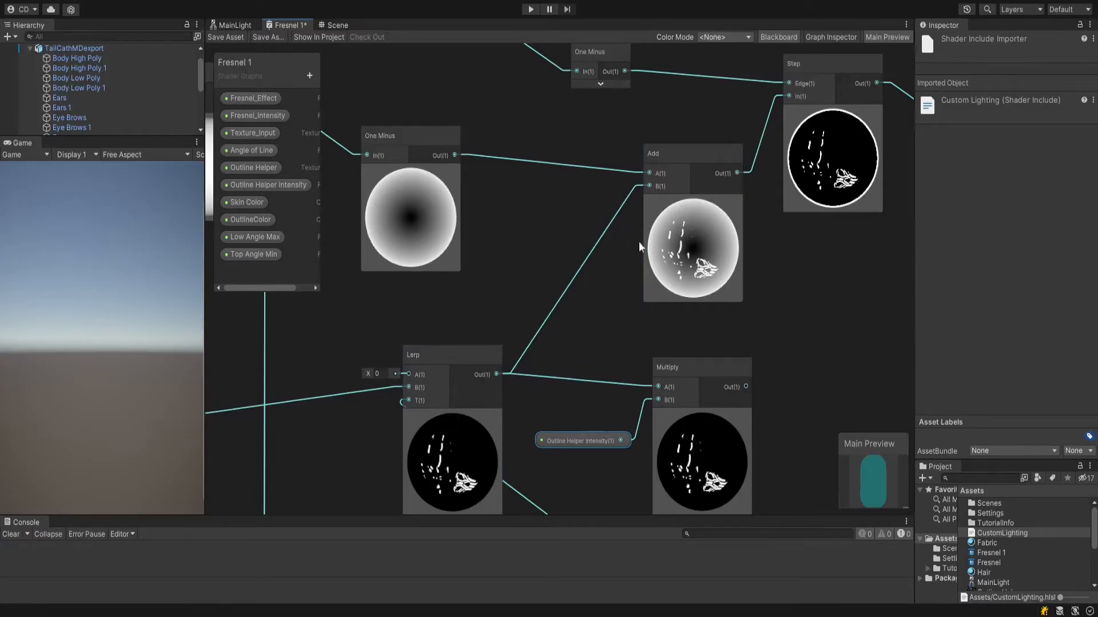
{"action": "middle_click_drag", "start_coordinate": [691, 209], "coordinate": [472, 311]}
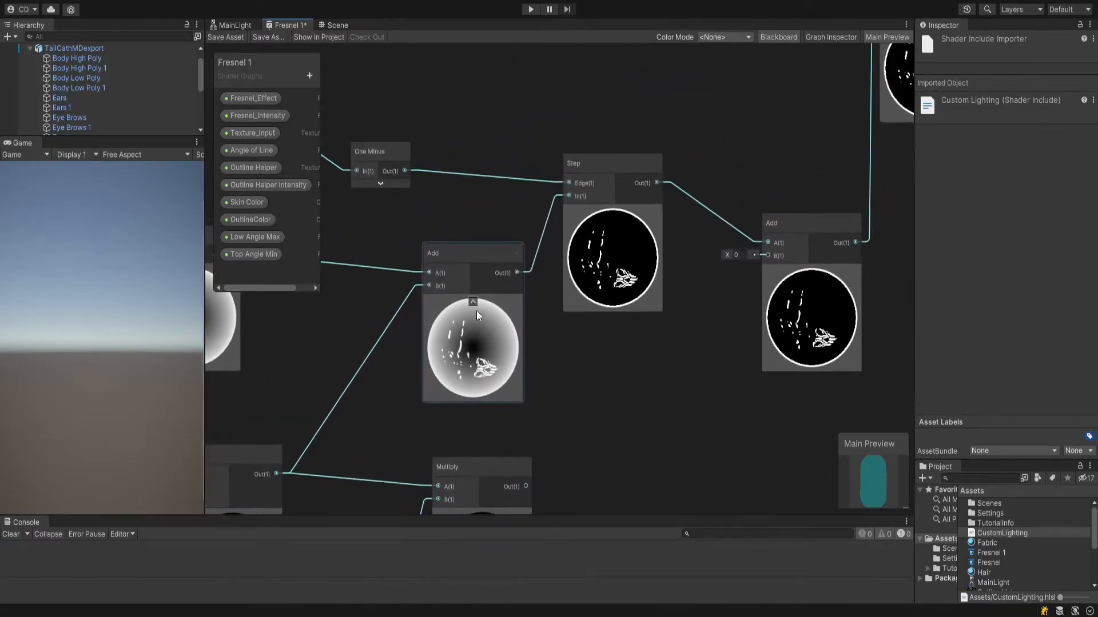
{"action": "scroll", "coordinate": [622, 290], "scroll_direction": "up", "scroll_amount": 3}
{"action": "middle_click_drag", "start_coordinate": [658, 273], "coordinate": [623, 286]}
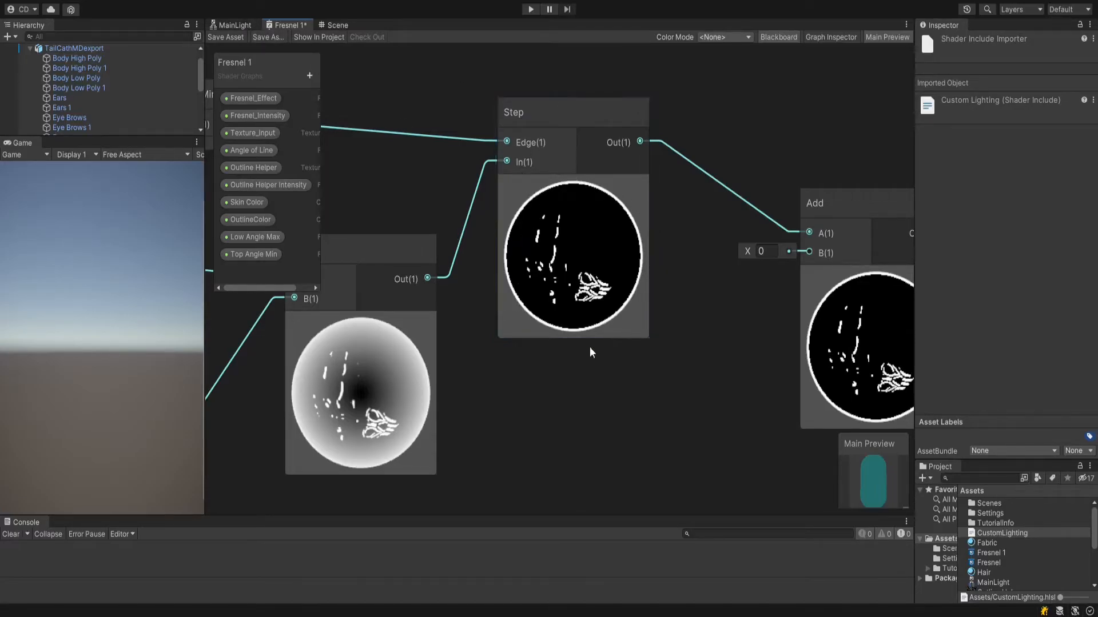
In the Scene view, set Top Angle Min to 360 on the Body Low Poly's Skin material and view the body from the front
{"action": "left_click", "coordinate": [330, 26]}
{"action": "right_click_drag", "start_coordinate": [497, 216], "coordinate": [528, 313]}
{"action": "left_click", "coordinate": [551, 313]}
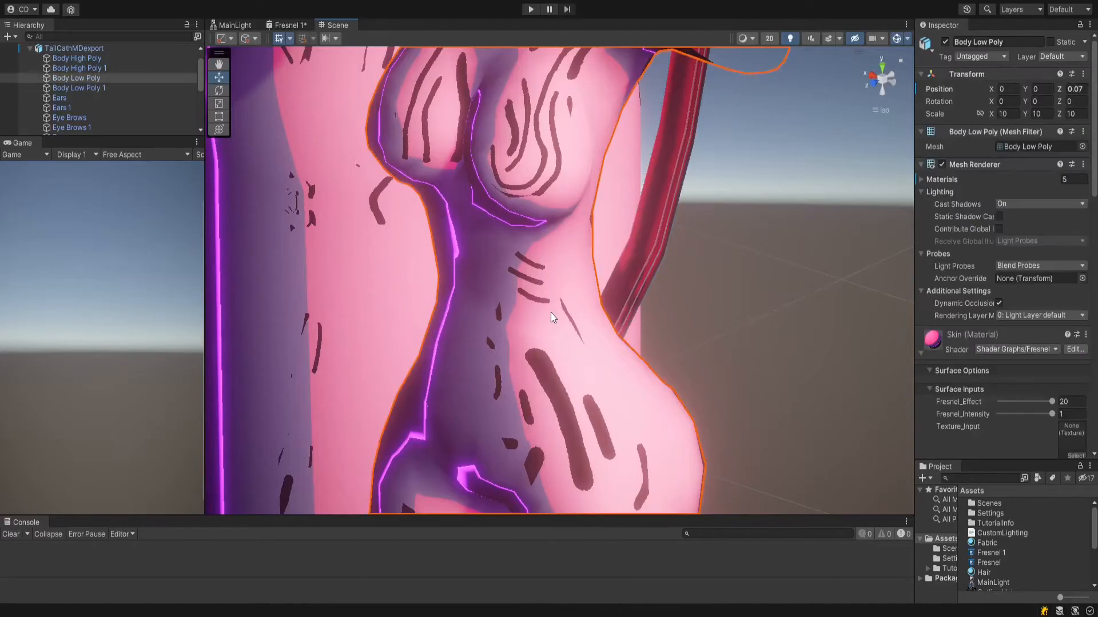
{"action": "scroll", "coordinate": [1054, 420], "scroll_direction": "down", "scroll_amount": 10}
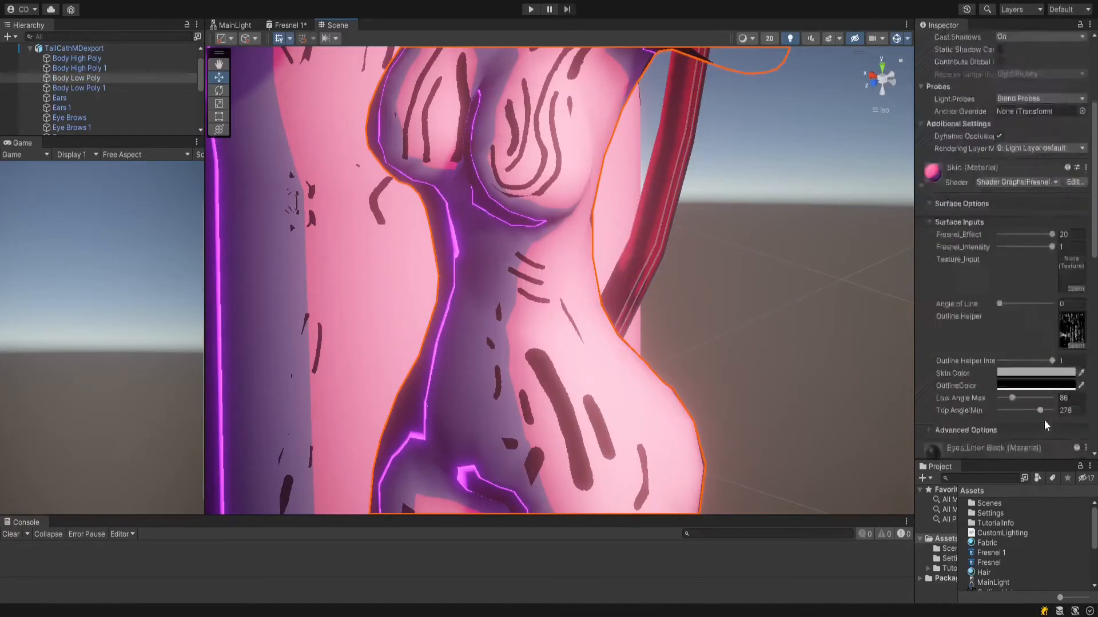
{"action": "mouse_move", "coordinate": [1041, 313]}
{"action": "left_mouse_down"}
{"action": "mouse_move", "coordinate": [1004, 311]}
{"action": "mouse_move", "coordinate": [1070, 312]}
{"action": "left_mouse_up"}
{"action": "middle_click_drag", "start_coordinate": [617, 256], "coordinate": [628, 267]}
{"action": "left_click", "coordinate": [698, 324]}
{"action": "right_click_drag", "start_coordinate": [706, 326], "coordinate": [785, 314]}
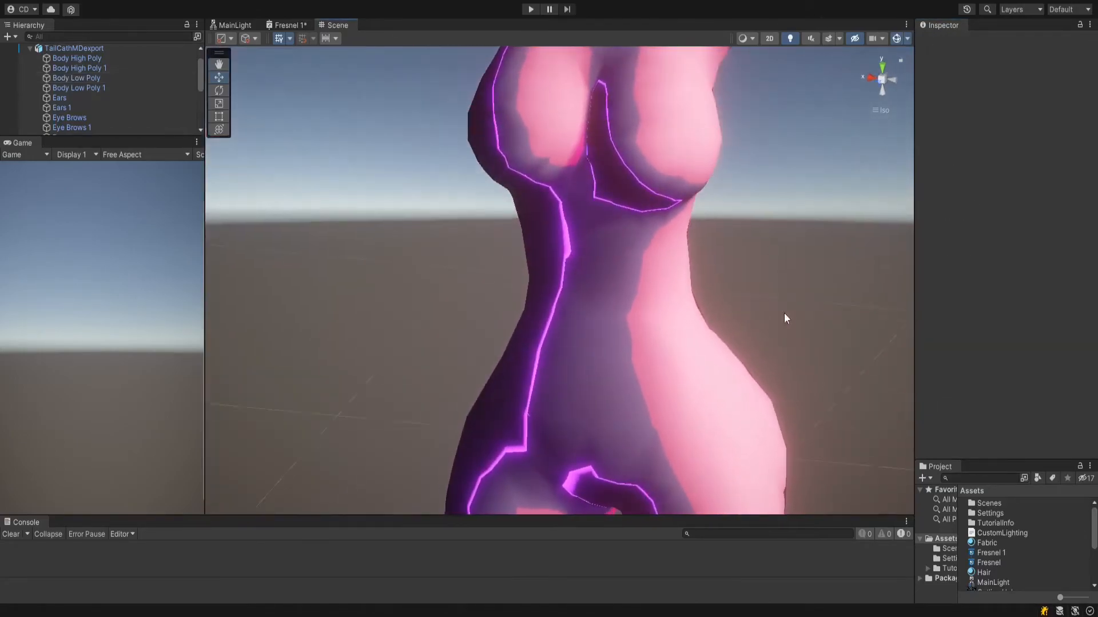
Set Angle of Line to 0.49 on the Body Low Poly's Skin material and view the torso
{"action": "left_click", "coordinate": [705, 345]}
{"action": "left_click", "coordinate": [705, 347]}
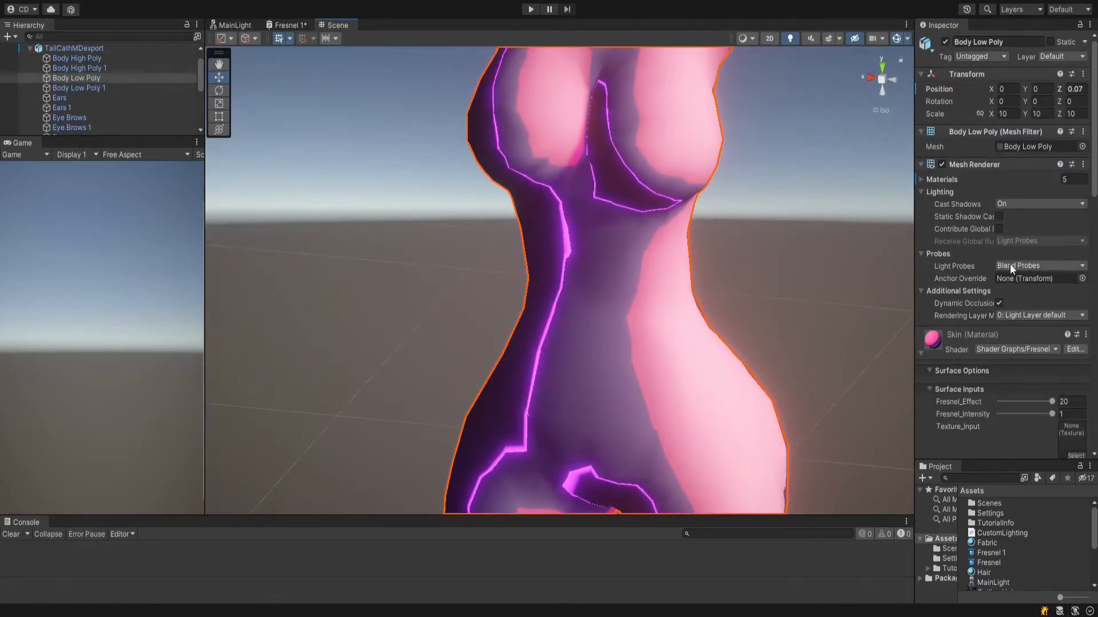
{"action": "scroll", "coordinate": [1049, 402], "scroll_direction": "down", "scroll_amount": 3}
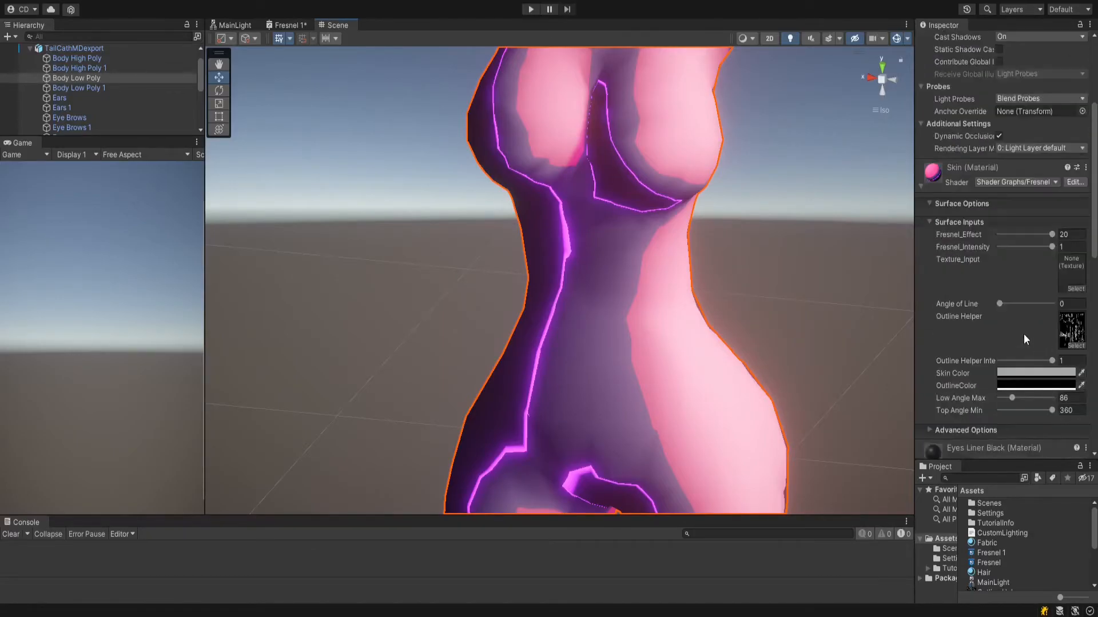
{"action": "left_click_drag", "start_coordinate": [1006, 304], "coordinate": [1025, 305]}
{"action": "middle_click_drag", "start_coordinate": [650, 263], "coordinate": [624, 193]}
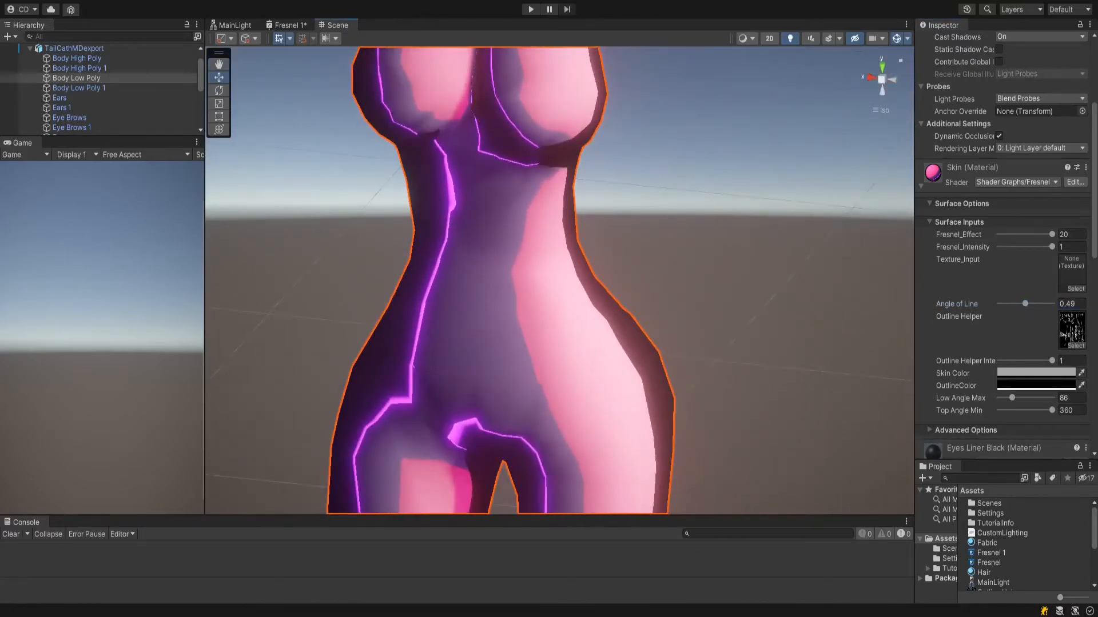
In the Fresnel 1 graph, follow the outline Step's output through to the One Minus, second Step and Skin Color Multiply nodes
{"action": "left_click", "coordinate": [286, 25]}
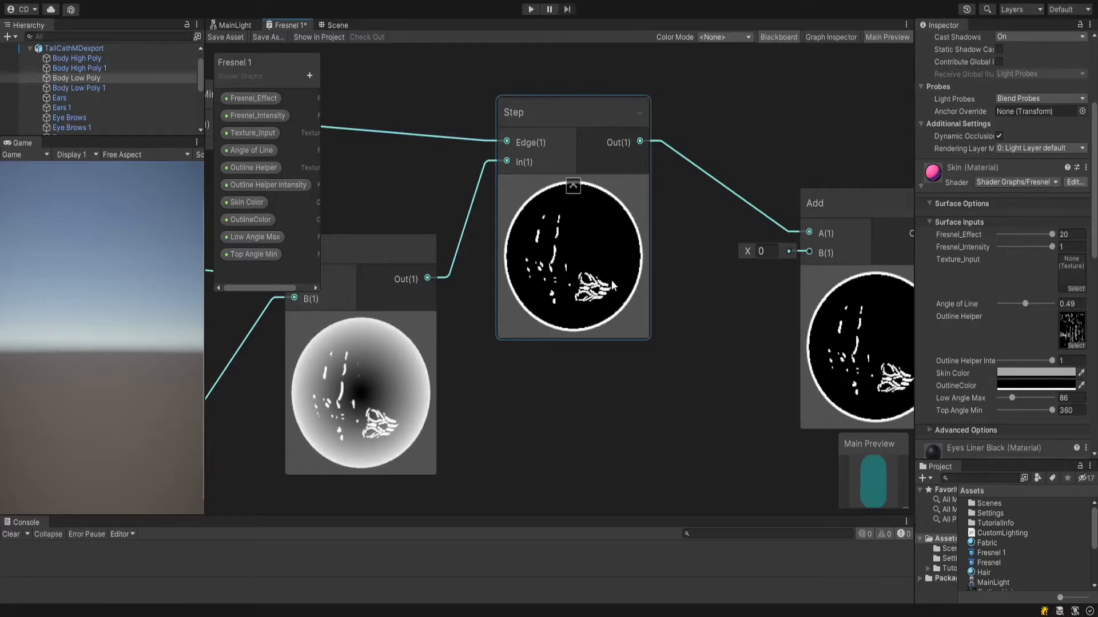
{"action": "middle_click_drag", "start_coordinate": [669, 298], "coordinate": [497, 337]}
{"action": "scroll", "coordinate": [618, 302], "scroll_direction": "down", "scroll_amount": 6}
{"action": "scroll", "coordinate": [641, 265], "scroll_direction": "down", "scroll_amount": 2}
{"action": "middle_click_drag", "start_coordinate": [641, 265], "coordinate": [479, 269]}
{"action": "scroll", "coordinate": [693, 296], "scroll_direction": "up", "scroll_amount": 5}
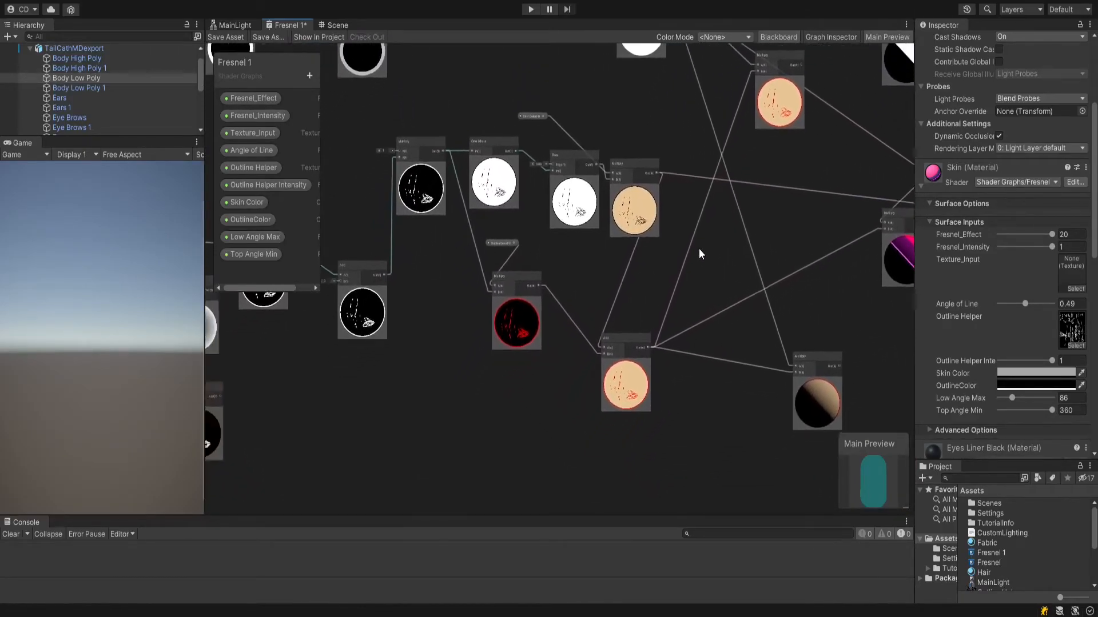
{"action": "middle_click_drag", "start_coordinate": [616, 159], "coordinate": [697, 245]}
{"action": "scroll", "coordinate": [633, 217], "scroll_direction": "up", "scroll_amount": 3}
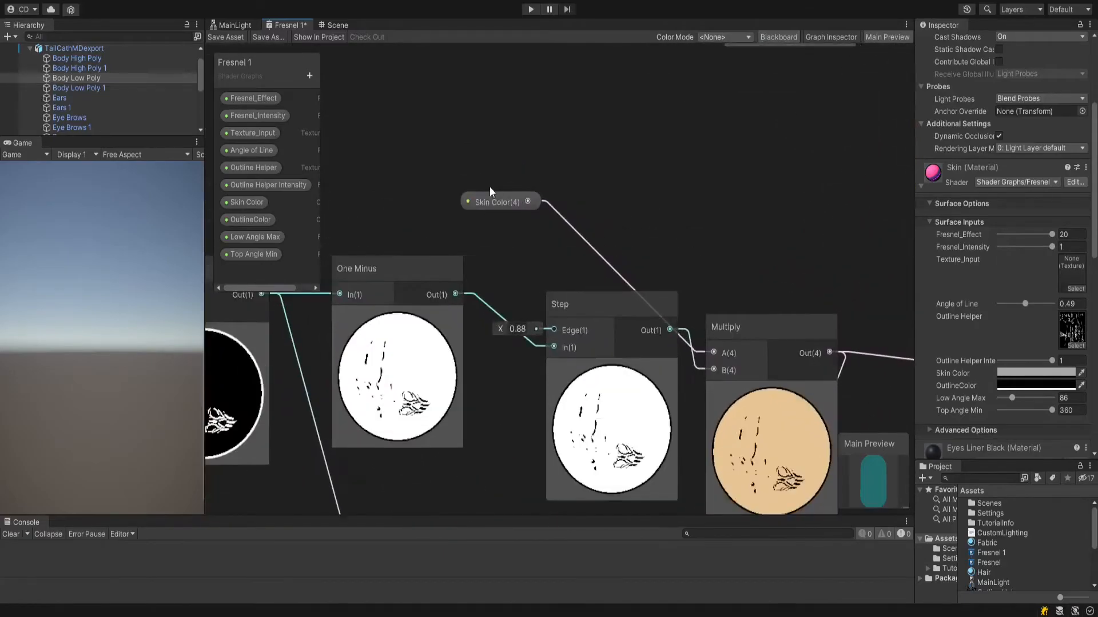
Move the Skin Color property node up and over so it sits above the 0.88 Step node
{"action": "left_click", "coordinate": [493, 204]}
{"action": "left_click_drag", "start_coordinate": [494, 206], "coordinate": [593, 177]}
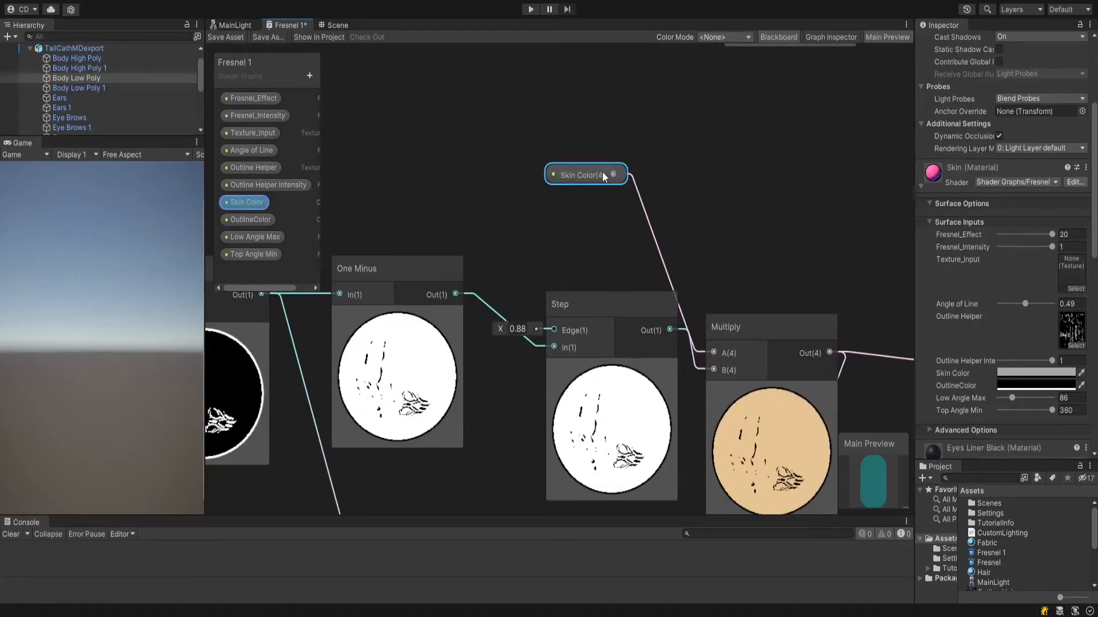
{"action": "left_click", "coordinate": [596, 195]}
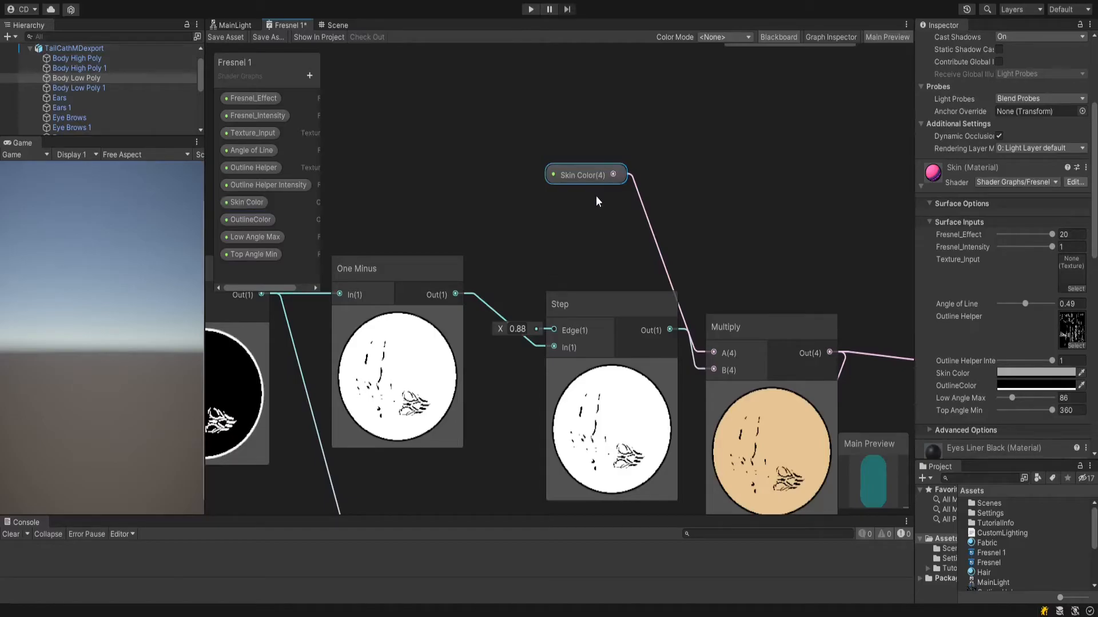
{"action": "left_click", "coordinate": [591, 178]}
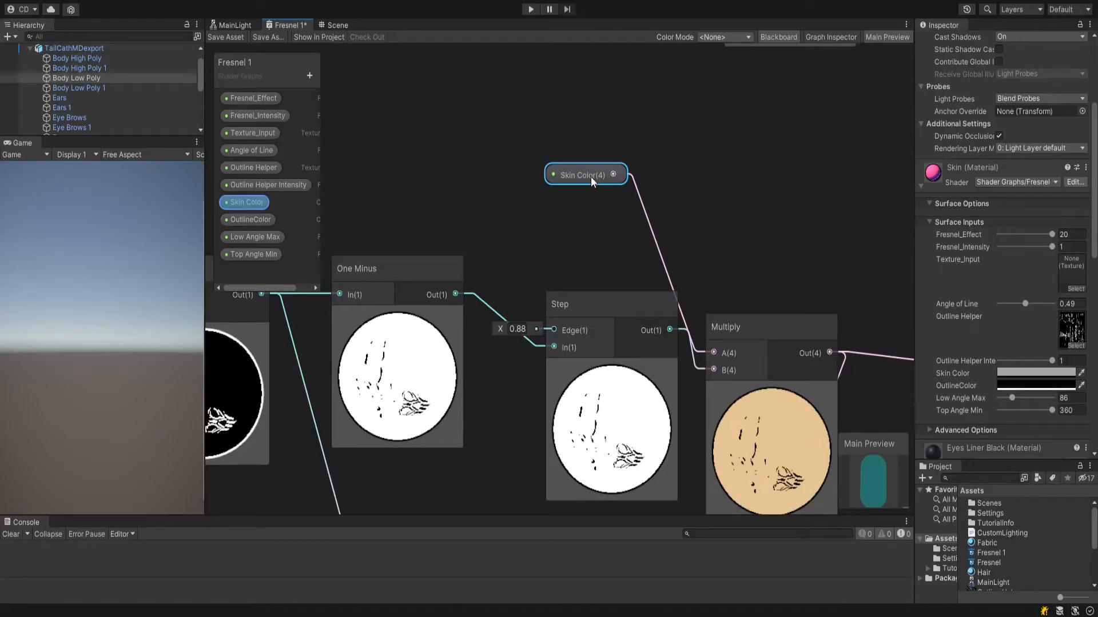
{"action": "left_click_drag", "start_coordinate": [589, 176], "coordinate": [611, 147]}
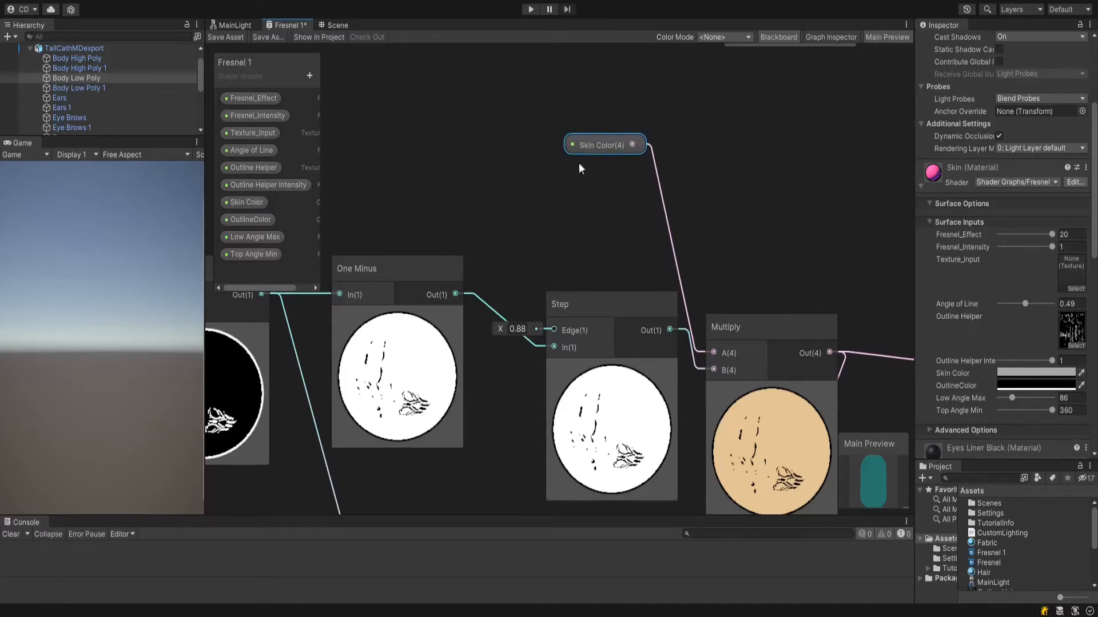
{"action": "left_click", "coordinate": [783, 242]}
Trace the tinted Multiply and Add connections up to the MainLight node and examine its ShadowAttenuation and SelfShadowing outputs
{"action": "scroll", "coordinate": [761, 254], "scroll_direction": "down", "scroll_amount": 3}
{"action": "scroll", "coordinate": [718, 347], "scroll_direction": "down", "scroll_amount": 6}
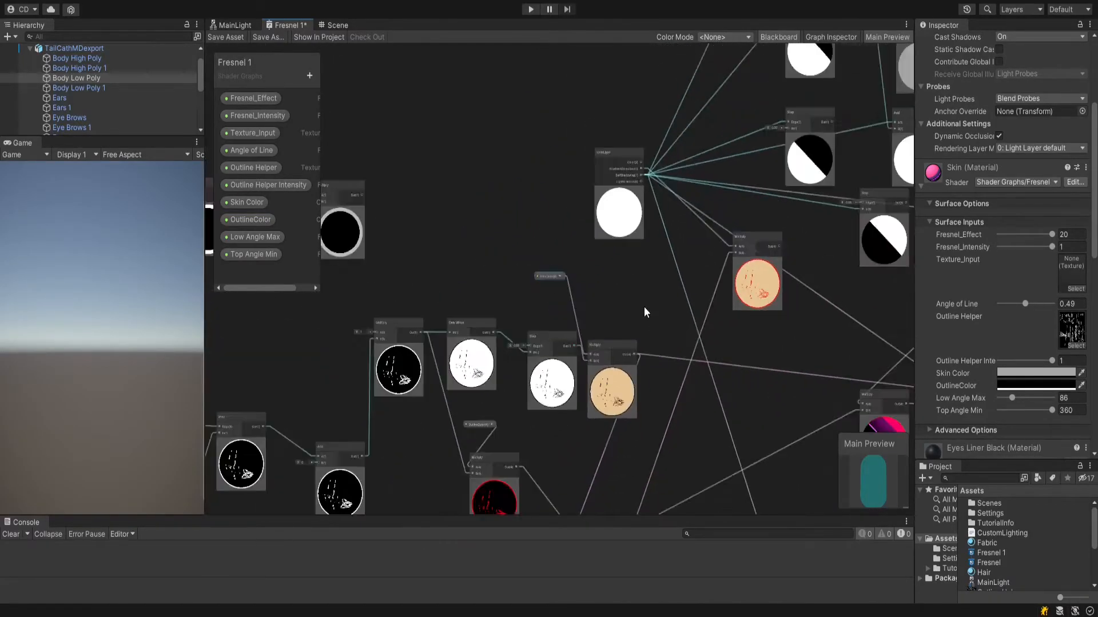
{"action": "scroll", "coordinate": [644, 306], "scroll_direction": "up", "scroll_amount": 5}
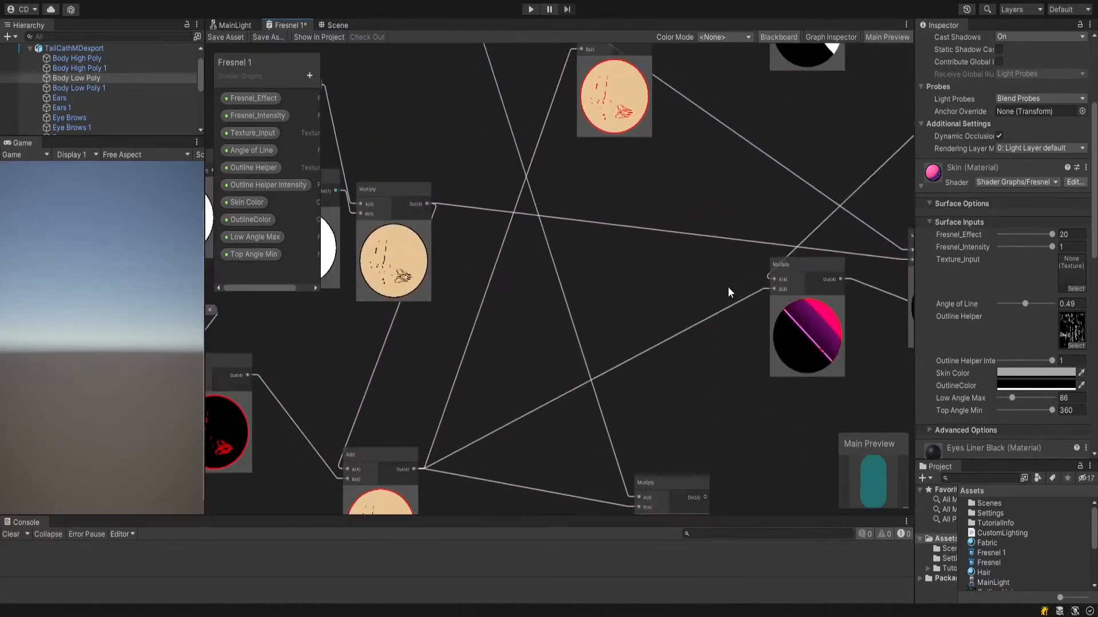
{"action": "middle_click_drag", "start_coordinate": [729, 287], "coordinate": [691, 411]}
{"action": "mouse_move", "coordinate": [568, 384]}
{"action": "middle_mouse_down"}
{"action": "mouse_move", "coordinate": [598, 453]}
{"action": "mouse_move", "coordinate": [728, 205]}
{"action": "middle_mouse_up"}
{"action": "scroll", "coordinate": [590, 402], "scroll_direction": "down", "scroll_amount": 1}
{"action": "middle_click_drag", "start_coordinate": [590, 402], "coordinate": [553, 482]}
{"action": "scroll", "coordinate": [615, 289], "scroll_direction": "down", "scroll_amount": 1}
{"action": "middle_click_drag", "start_coordinate": [614, 200], "coordinate": [589, 326]}
{"action": "scroll", "coordinate": [643, 317], "scroll_direction": "up", "scroll_amount": 1}
{"action": "middle_click_drag", "start_coordinate": [614, 257], "coordinate": [609, 354]}
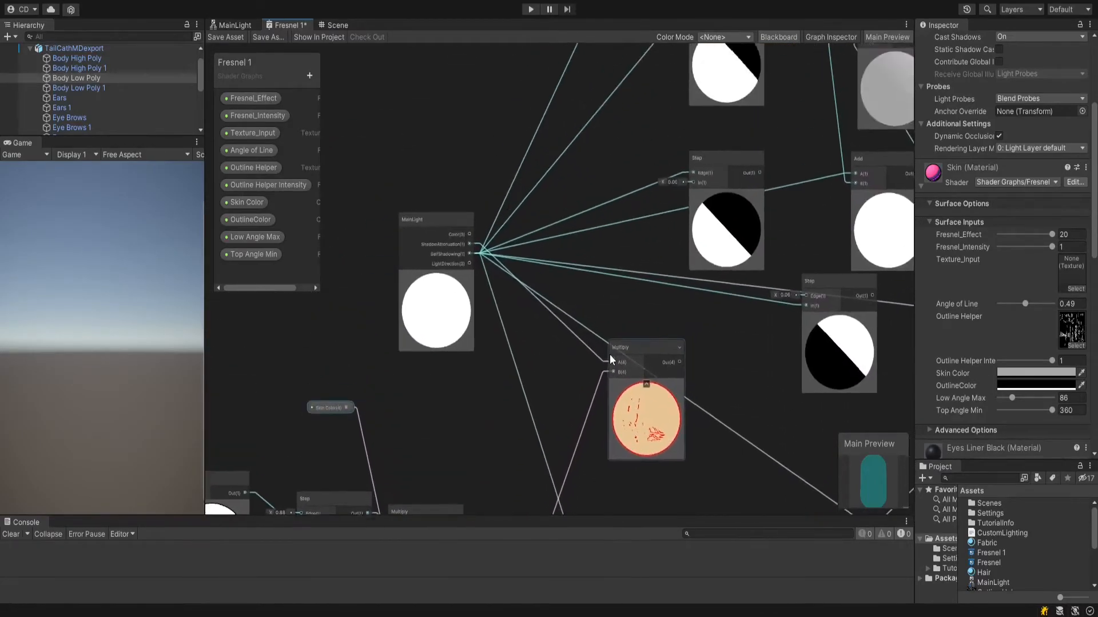
{"action": "scroll", "coordinate": [505, 314], "scroll_direction": "up", "scroll_amount": 3}
{"action": "middle_click_drag", "start_coordinate": [505, 314], "coordinate": [554, 348]}
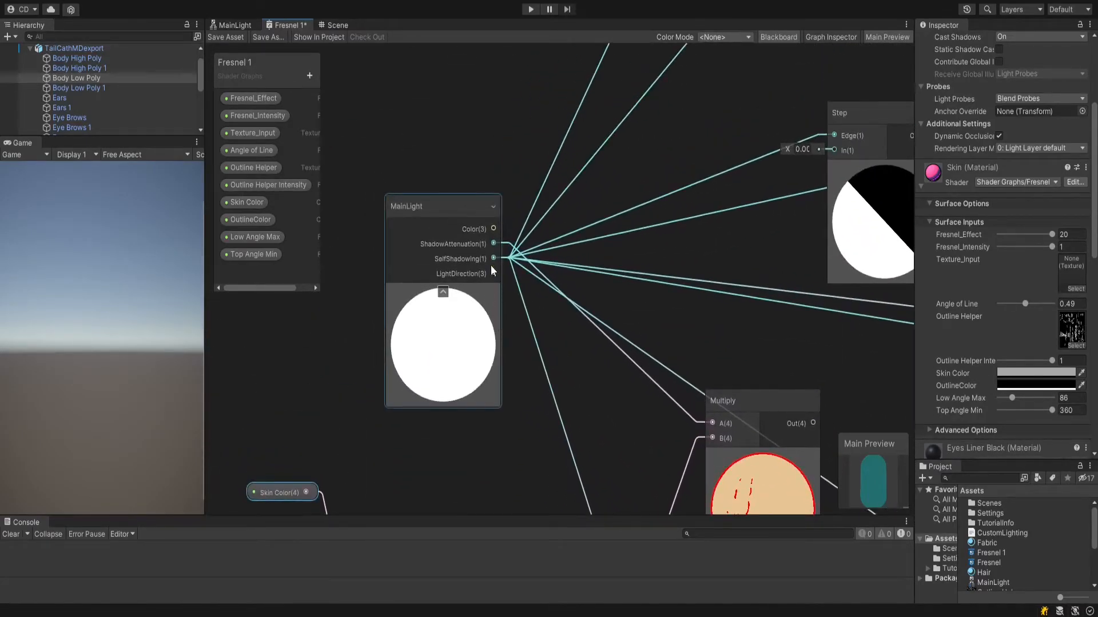
{"action": "middle_click_drag", "start_coordinate": [682, 361], "coordinate": [686, 305]}
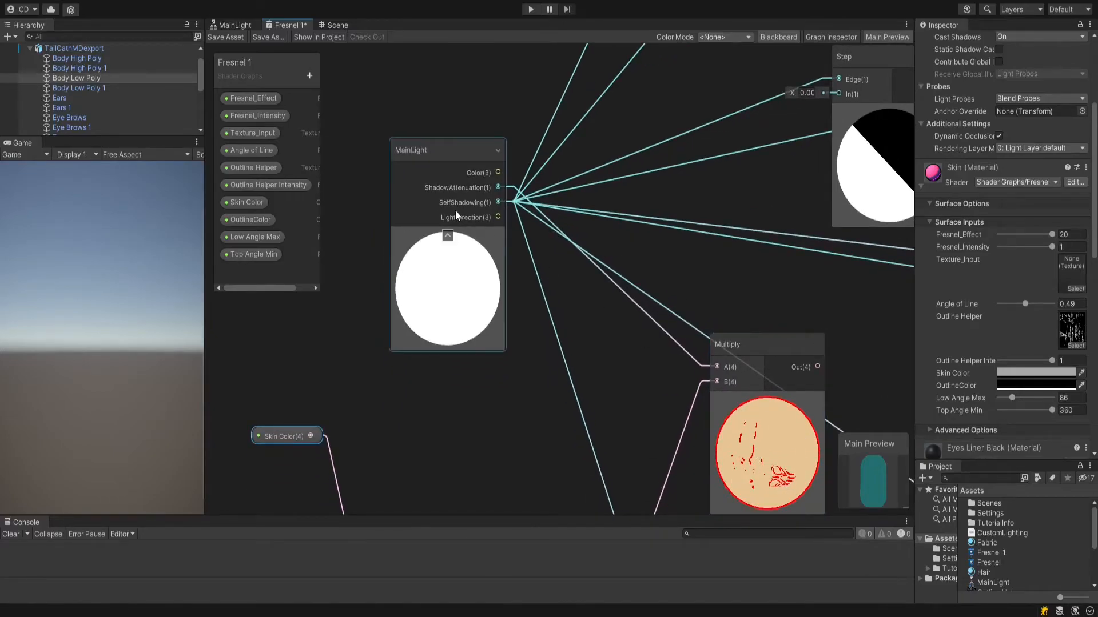
Reposition the preview nodes between MainLight and the Add node, including the Step with MainLight feeding its Edge, to declutter the connections
{"action": "scroll", "coordinate": [595, 256], "scroll_direction": "down", "scroll_amount": 3}
{"action": "middle_click_drag", "start_coordinate": [596, 256], "coordinate": [395, 399]}
{"action": "middle_click_drag", "start_coordinate": [618, 366], "coordinate": [522, 388]}
{"action": "left_click_drag", "start_coordinate": [481, 331], "coordinate": [377, 250]}
{"action": "left_click_drag", "start_coordinate": [486, 168], "coordinate": [390, 125]}
{"action": "middle_click_drag", "start_coordinate": [503, 194], "coordinate": [545, 289]}
{"action": "left_click_drag", "start_coordinate": [508, 74], "coordinate": [430, 156]}
Trace MainLight's output through the Add and Multiply nodes to the Sample Gradient node and examine its preview
{"action": "middle_click_drag", "start_coordinate": [692, 310], "coordinate": [484, 110]}
{"action": "middle_click_drag", "start_coordinate": [688, 414], "coordinate": [722, 299]}
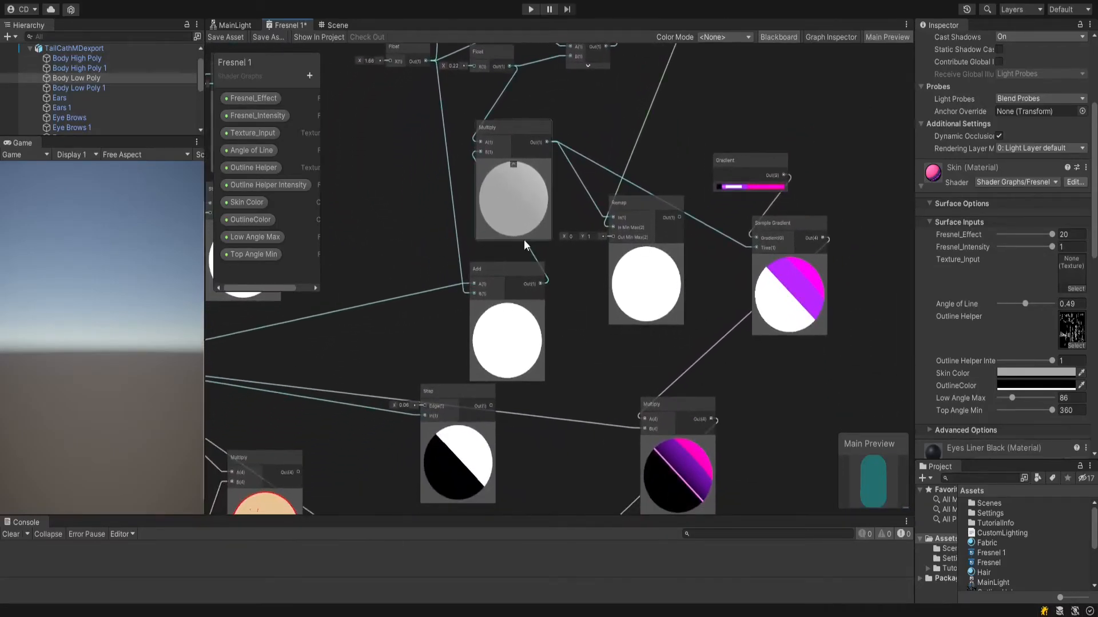
{"action": "middle_click_drag", "start_coordinate": [490, 252], "coordinate": [694, 314]}
{"action": "middle_click_drag", "start_coordinate": [645, 368], "coordinate": [711, 293]}
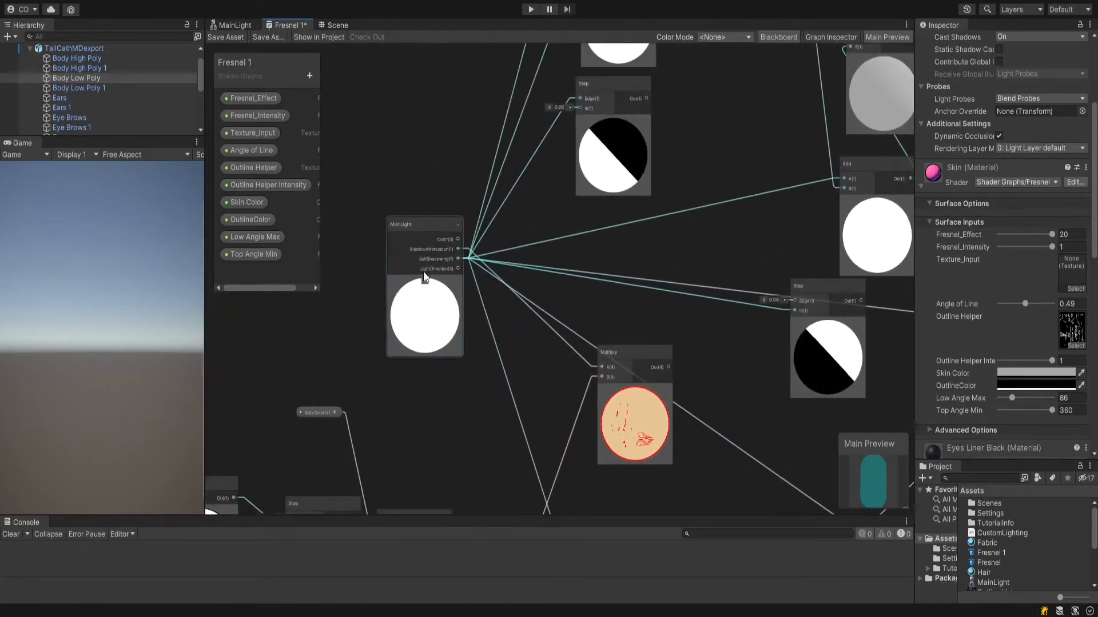
{"action": "scroll", "coordinate": [458, 266], "scroll_direction": "up", "scroll_amount": 2}
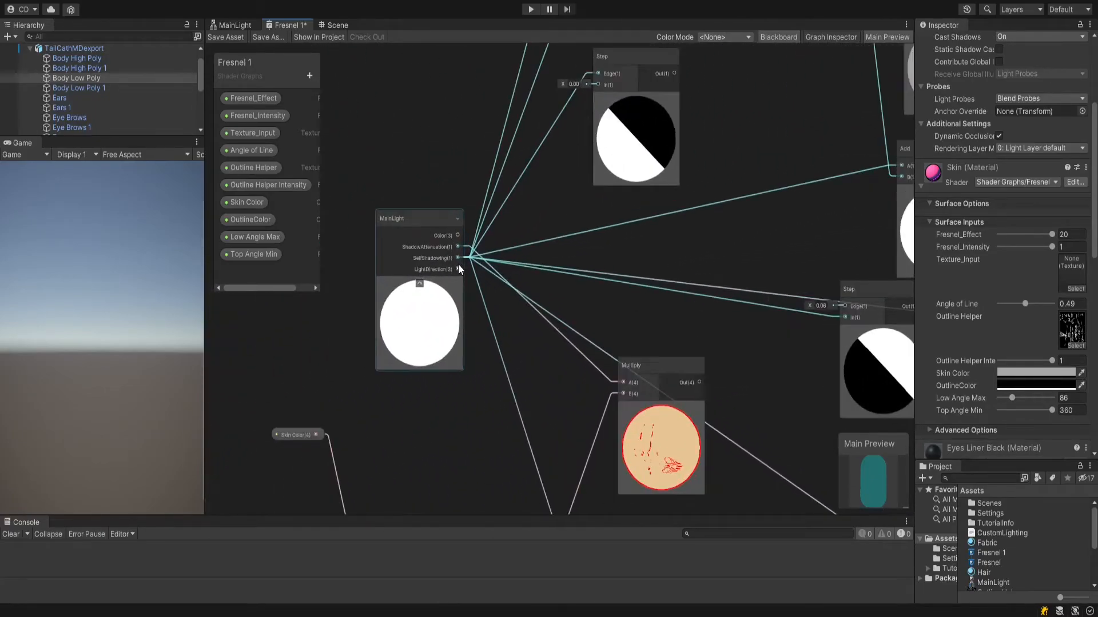
{"action": "middle_click_drag", "start_coordinate": [633, 260], "coordinate": [400, 343]}
{"action": "middle_click_drag", "start_coordinate": [599, 265], "coordinate": [444, 340]}
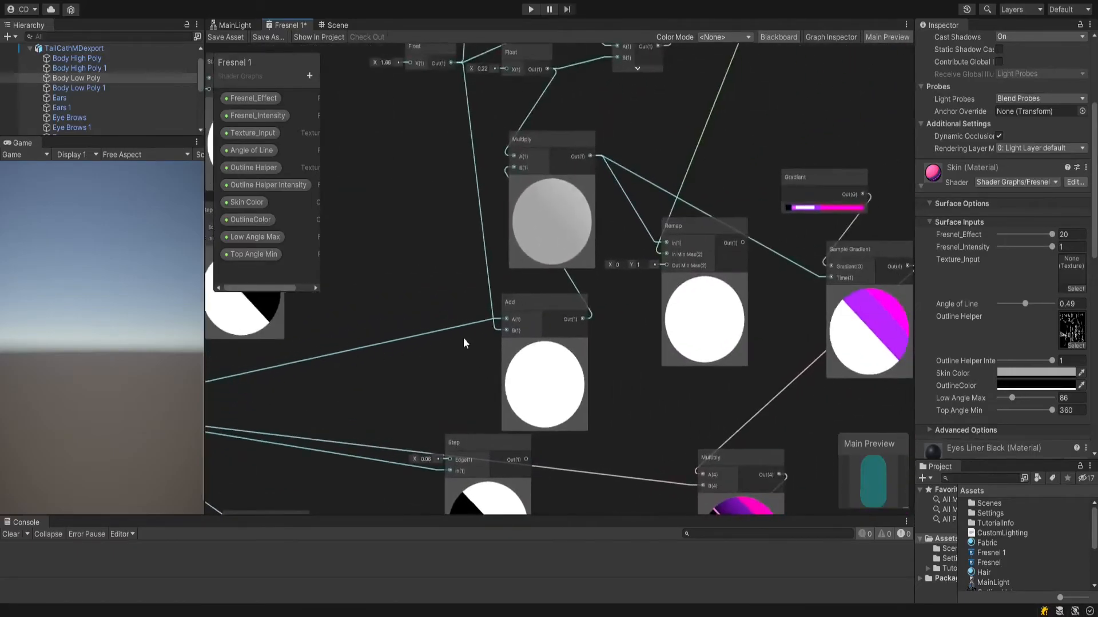
{"action": "middle_click_drag", "start_coordinate": [616, 328], "coordinate": [561, 252]}
{"action": "middle_click_drag", "start_coordinate": [734, 271], "coordinate": [588, 235]}
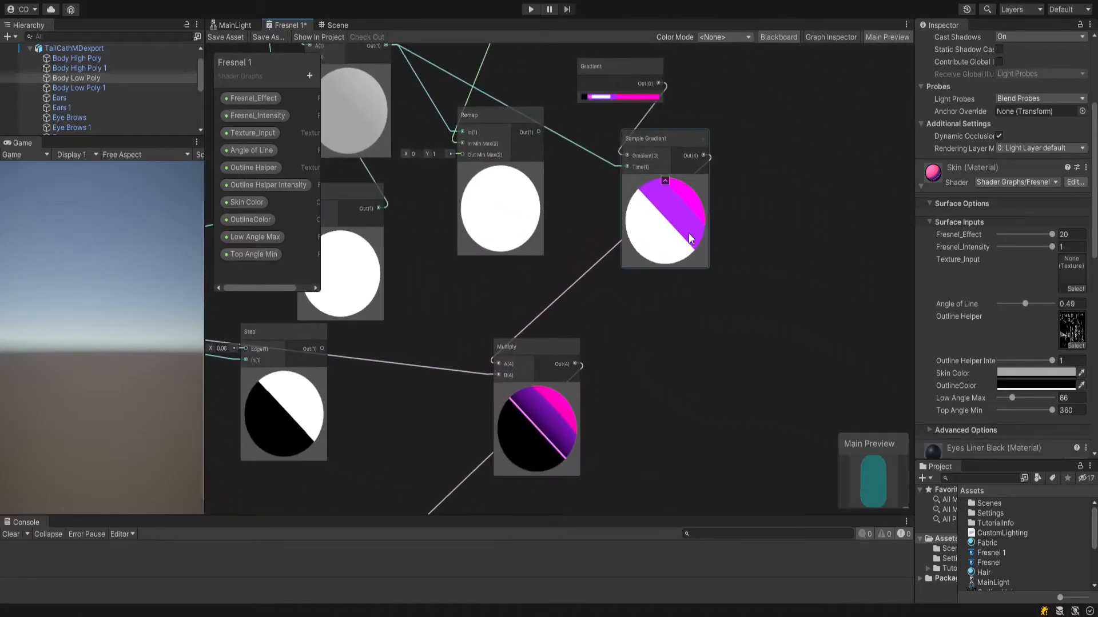
Examine the Multiply node that combines the Sample Gradient with the MainLight output, including its shadow-edge line preview
{"action": "middle_click_drag", "start_coordinate": [608, 412], "coordinate": [659, 323]}
{"action": "scroll", "coordinate": [618, 342], "scroll_direction": "up", "scroll_amount": 3}
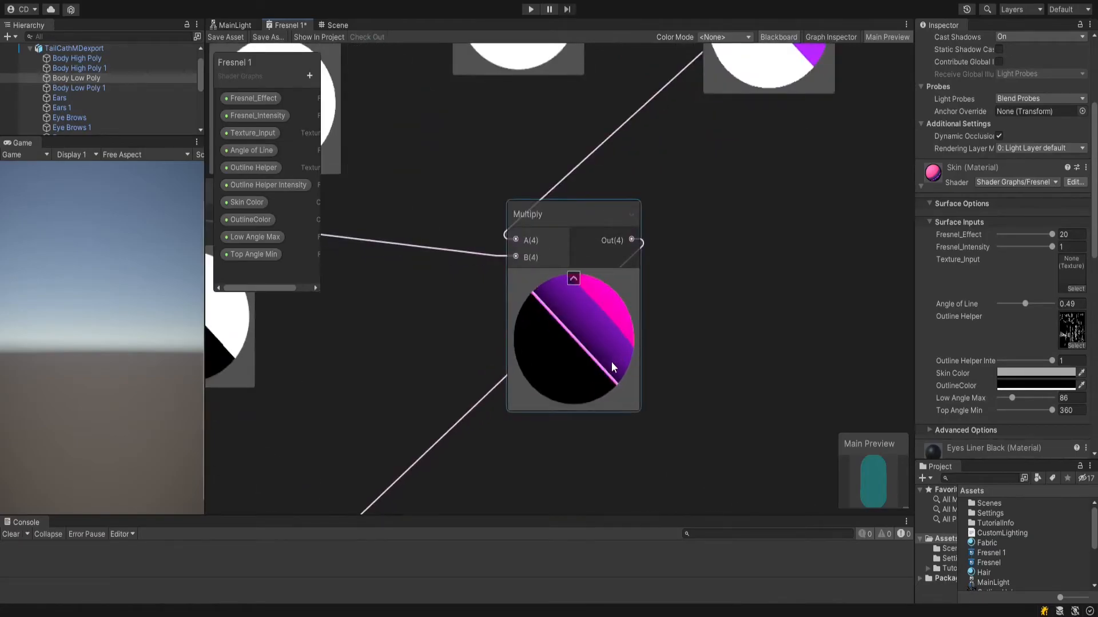
{"action": "scroll", "coordinate": [612, 362], "scroll_direction": "down", "scroll_amount": 1}
{"action": "scroll", "coordinate": [612, 361], "scroll_direction": "up", "scroll_amount": 2}
{"action": "middle_click_drag", "start_coordinate": [635, 354], "coordinate": [726, 347]}
{"action": "scroll", "coordinate": [736, 380], "scroll_direction": "down", "scroll_amount": 3}
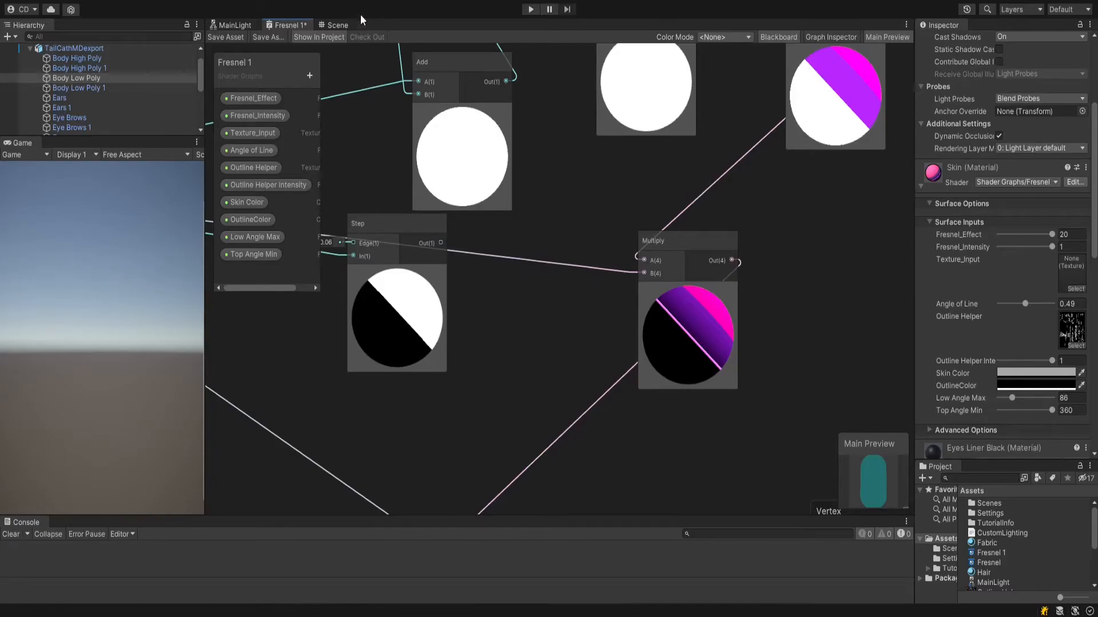
In the Scene view, inspect the body's shading and shadow-edge line from the side and the front
{"action": "left_click", "coordinate": [337, 25]}
{"action": "middle_click_drag", "start_coordinate": [696, 313], "coordinate": [578, 368]}
{"action": "right_click_drag", "start_coordinate": [578, 368], "coordinate": [550, 361]}
{"action": "middle_click_drag", "start_coordinate": [550, 361], "coordinate": [494, 369]}
{"action": "right_click_drag", "start_coordinate": [494, 370], "coordinate": [426, 358]}
{"action": "middle_click_drag", "start_coordinate": [427, 357], "coordinate": [728, 285]}
{"action": "right_click_drag", "start_coordinate": [728, 286], "coordinate": [624, 295]}
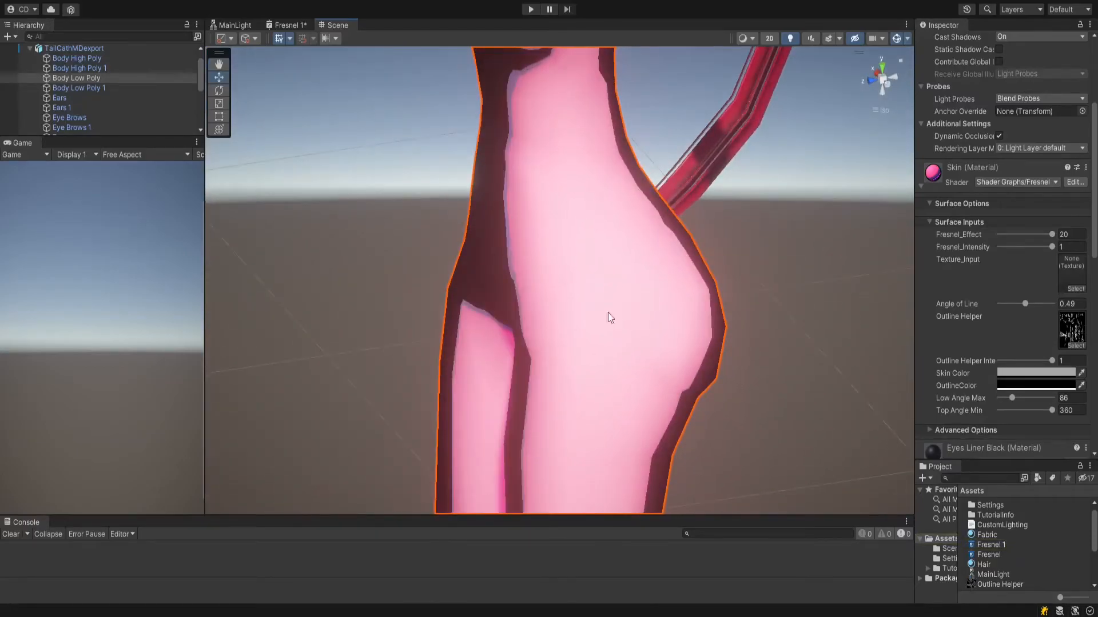
{"action": "right_click_drag", "start_coordinate": [580, 344], "coordinate": [581, 324]}
{"action": "middle_click_drag", "start_coordinate": [548, 274], "coordinate": [692, 396]}
{"action": "right_click_drag", "start_coordinate": [692, 396], "coordinate": [614, 360]}
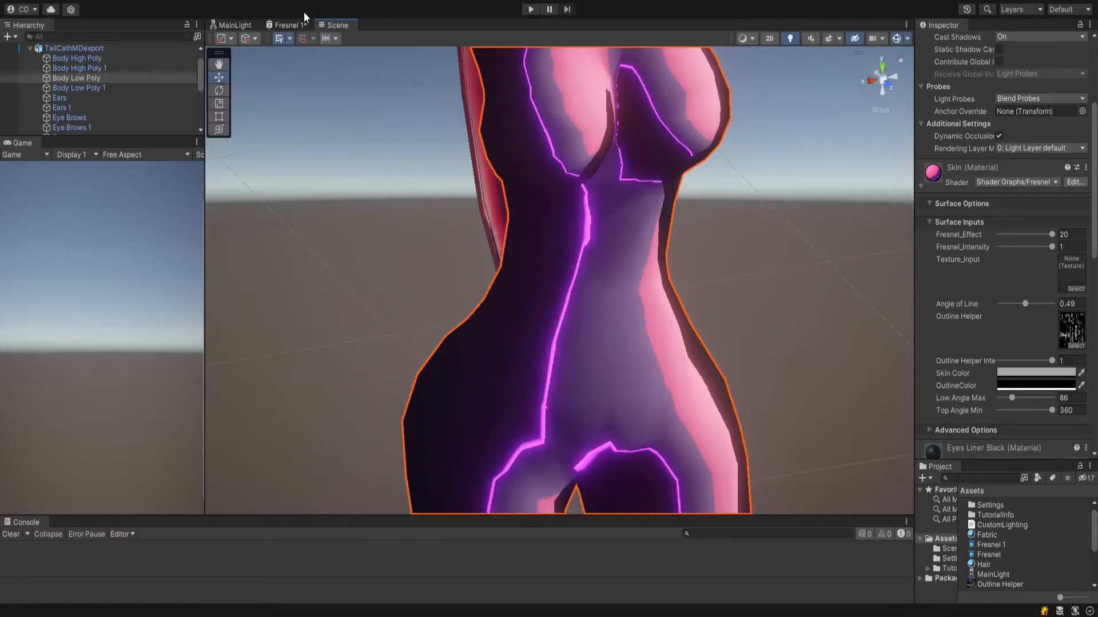
Back in the Fresnel 1 graph, trace how the outline-colored Add node feeds the shadow-gradient Multiply and its neighbors
{"action": "left_click", "coordinate": [287, 25]}
{"action": "scroll", "coordinate": [604, 275], "scroll_direction": "down", "scroll_amount": 3}
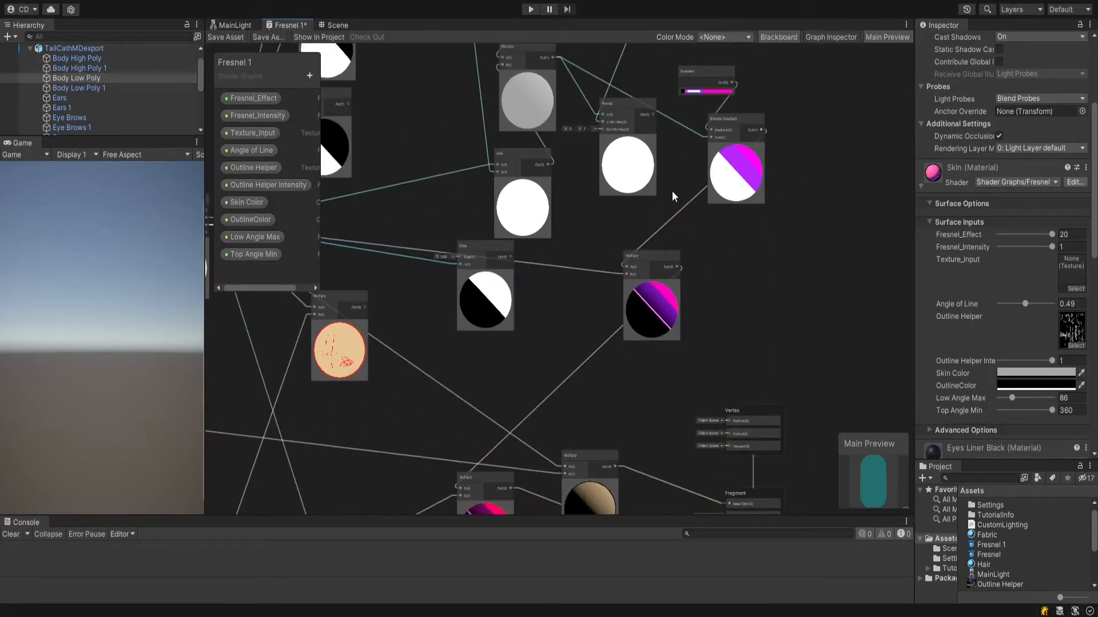
{"action": "middle_click_drag", "start_coordinate": [547, 384], "coordinate": [697, 162]}
{"action": "middle_click_drag", "start_coordinate": [608, 255], "coordinate": [698, 221]}
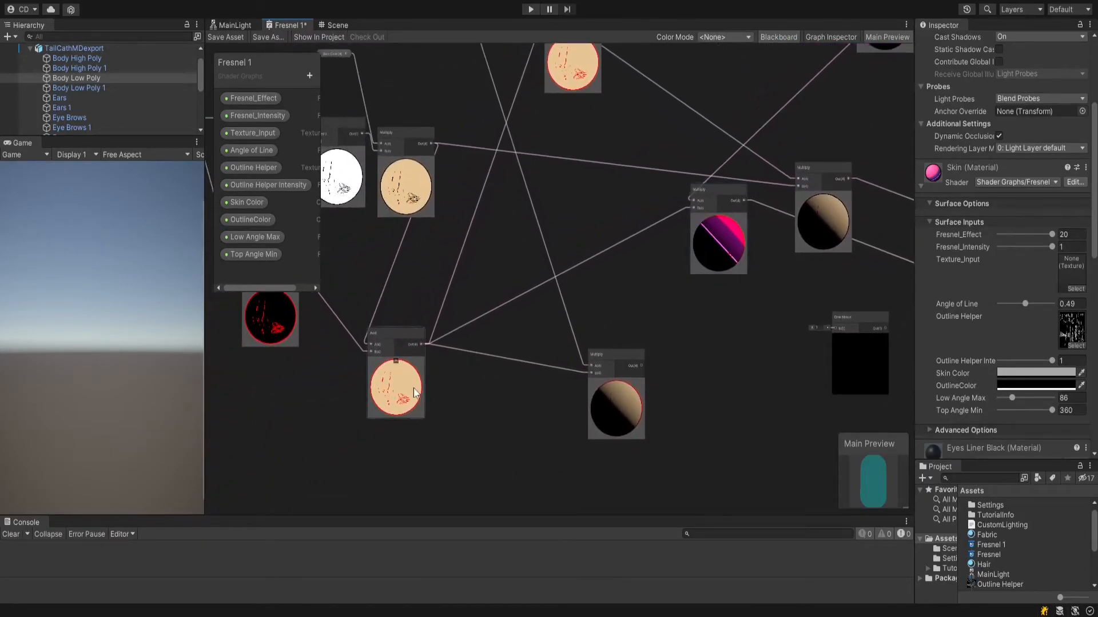
{"action": "middle_click_drag", "start_coordinate": [404, 404], "coordinate": [634, 356]}
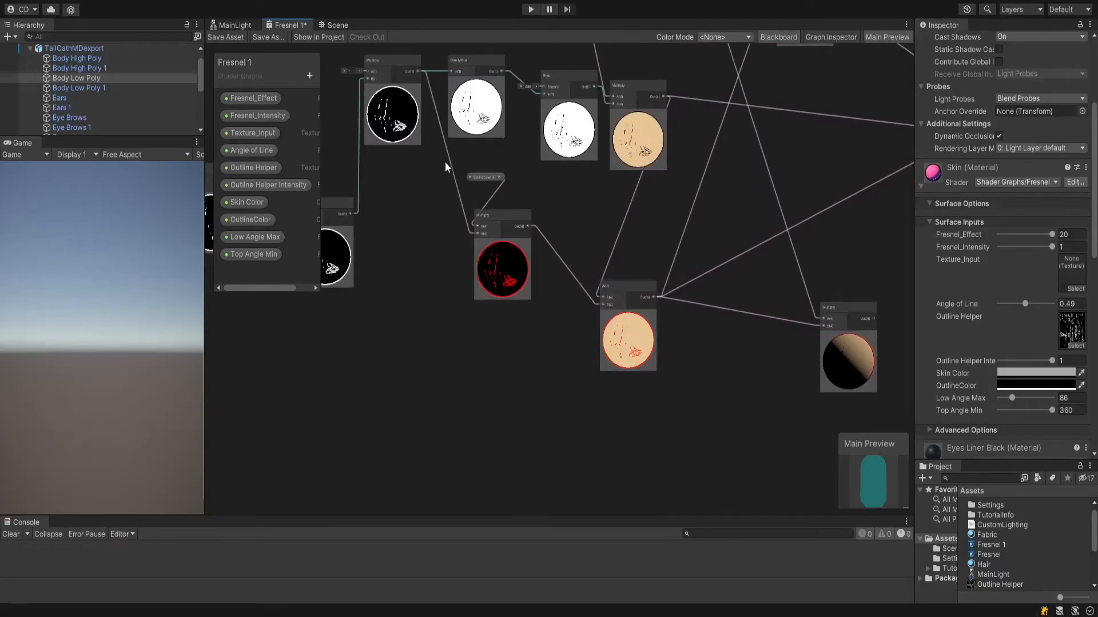
{"action": "middle_click_drag", "start_coordinate": [706, 238], "coordinate": [611, 261]}
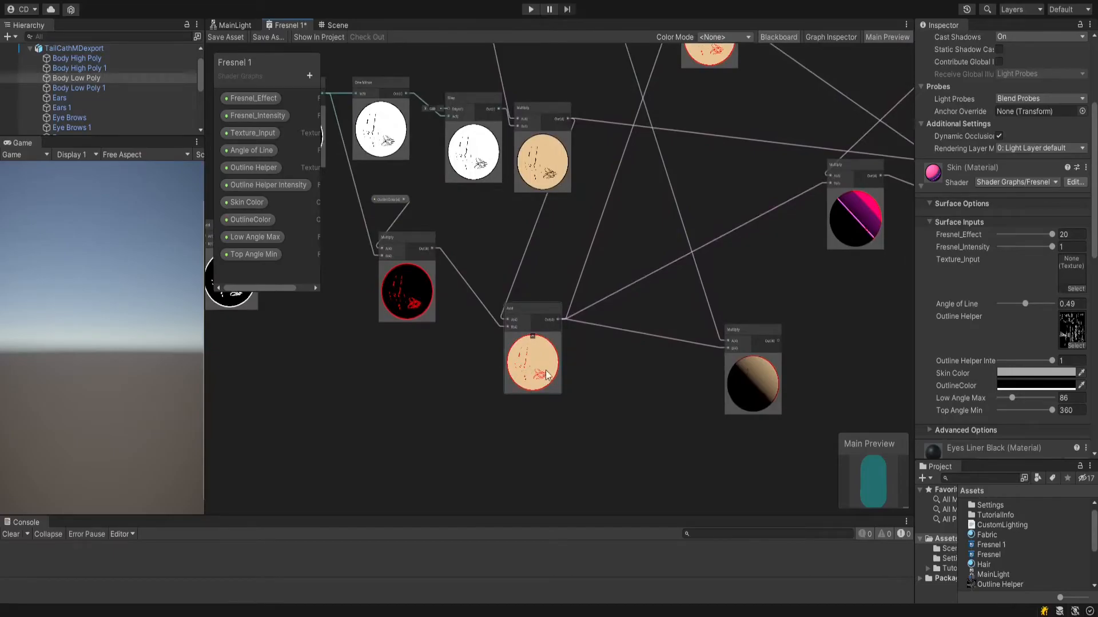
{"action": "middle_click_drag", "start_coordinate": [771, 243], "coordinate": [677, 255]}
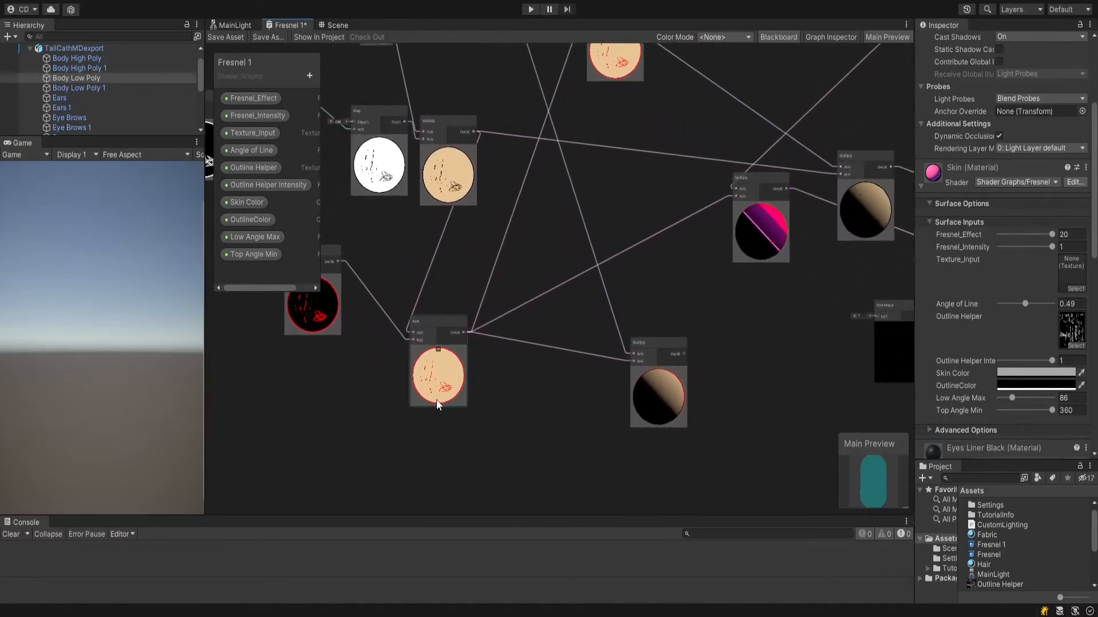
{"action": "middle_click_drag", "start_coordinate": [782, 241], "coordinate": [548, 338]}
Examine the final Multiply nodes' connections into the Fragment block's Base Color and Emission inputs
{"action": "scroll", "coordinate": [710, 343], "scroll_direction": "up", "scroll_amount": 6}
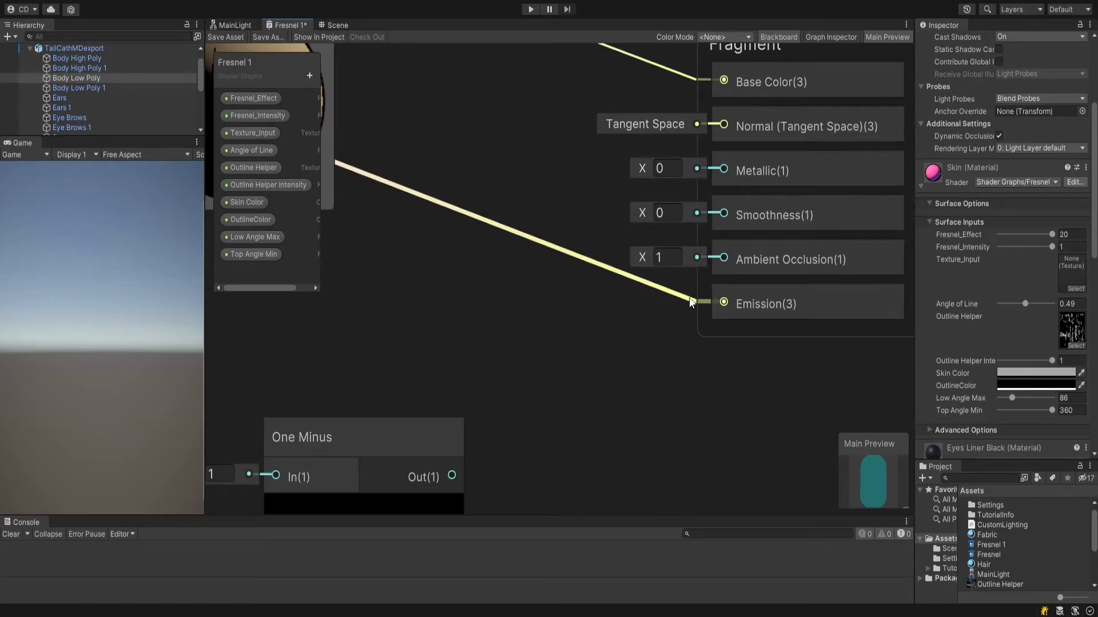
{"action": "middle_click_drag", "start_coordinate": [683, 239], "coordinate": [672, 293]}
{"action": "scroll", "coordinate": [517, 253], "scroll_direction": "down", "scroll_amount": 5}
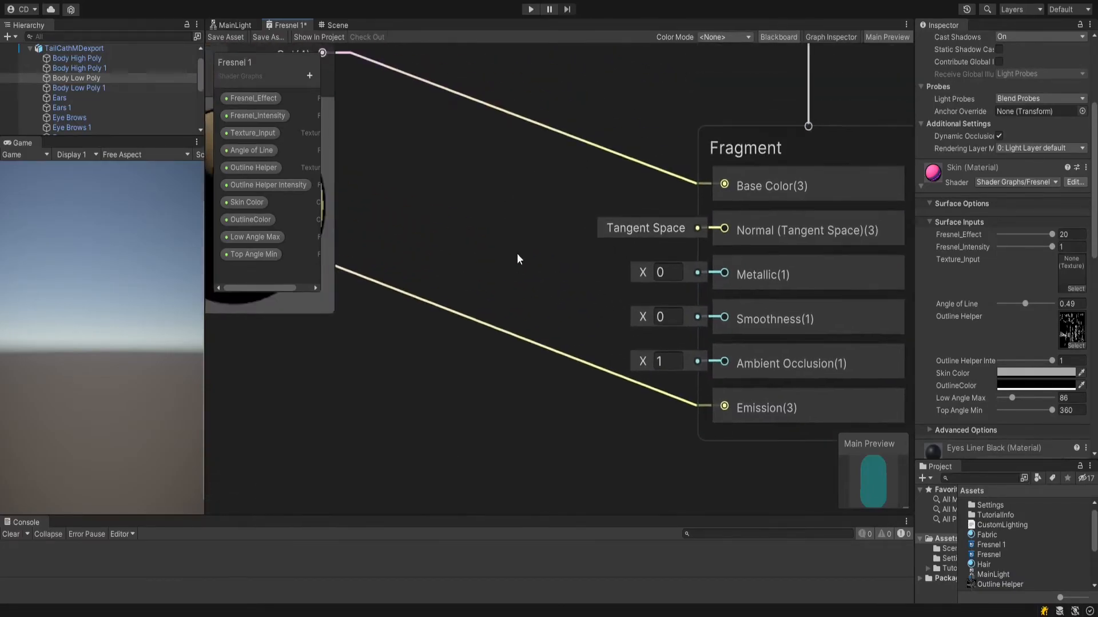
{"action": "scroll", "coordinate": [575, 313], "scroll_direction": "up", "scroll_amount": 3}
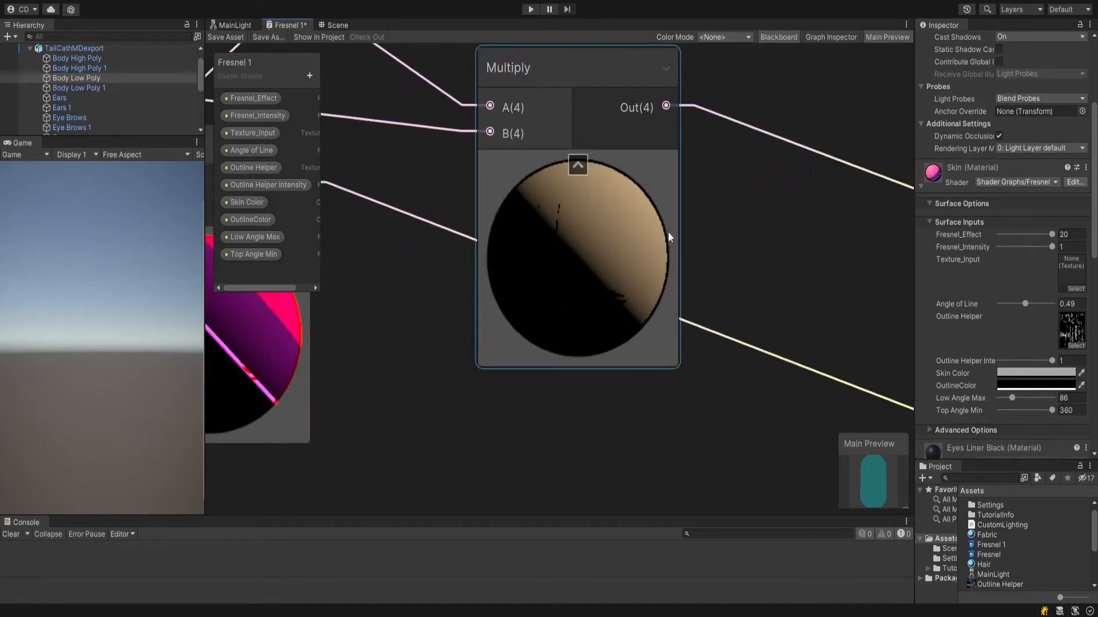
{"action": "scroll", "coordinate": [606, 344], "scroll_direction": "down", "scroll_amount": 3}
{"action": "middle_click_drag", "start_coordinate": [660, 363], "coordinate": [498, 361]}
{"action": "scroll", "coordinate": [499, 360], "scroll_direction": "up", "scroll_amount": 1}
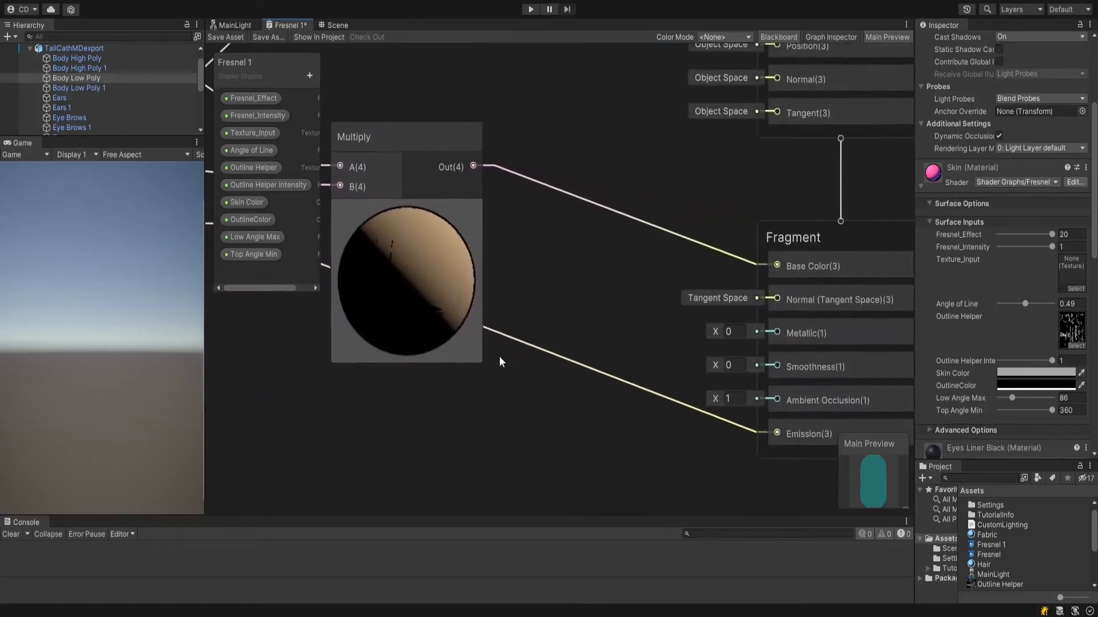
{"action": "scroll", "coordinate": [674, 269], "scroll_direction": "down", "scroll_amount": 1}
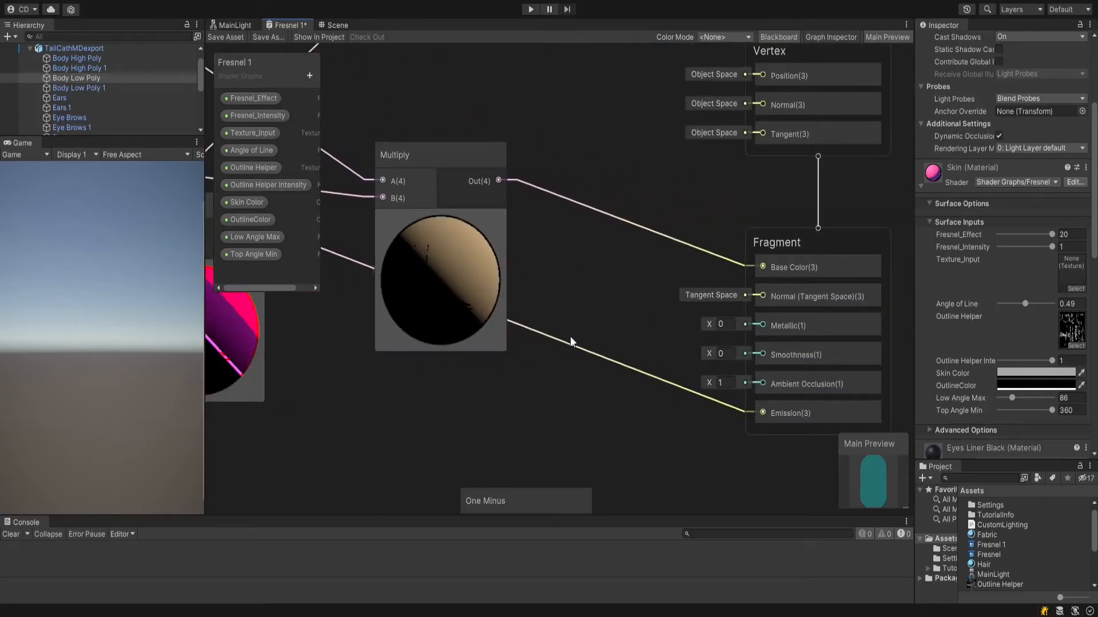
{"action": "middle_click_drag", "start_coordinate": [612, 358], "coordinate": [633, 301]}
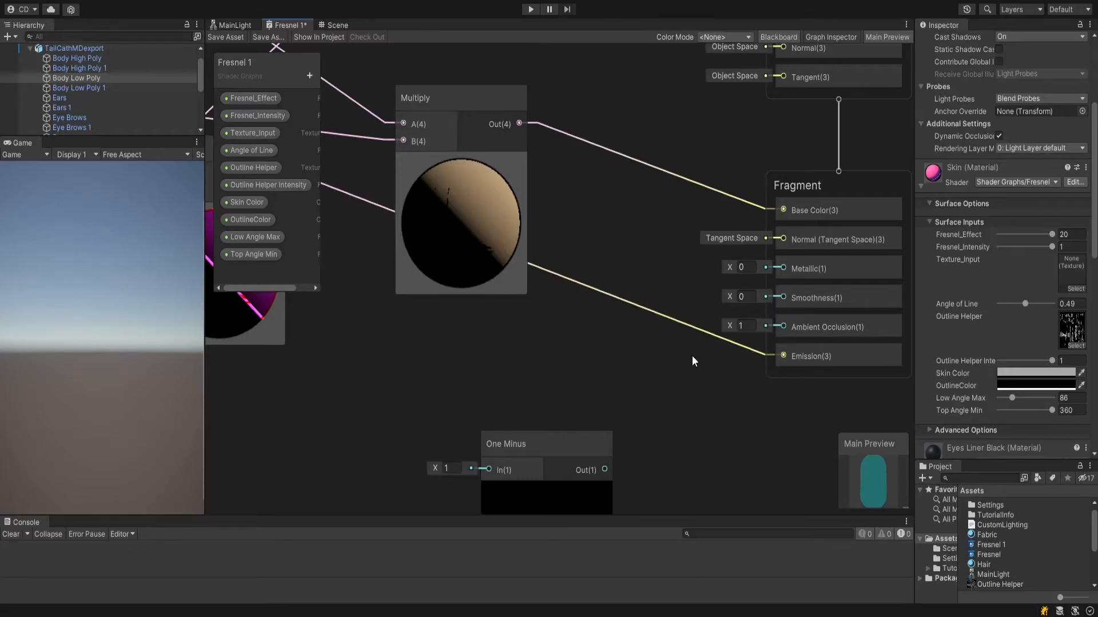
Trace the graph from the Fragment block back to the MainLight node and the nodes its outputs feed
{"action": "middle_click_drag", "start_coordinate": [670, 363], "coordinate": [725, 395]}
{"action": "scroll", "coordinate": [730, 406], "scroll_direction": "up", "scroll_amount": 3}
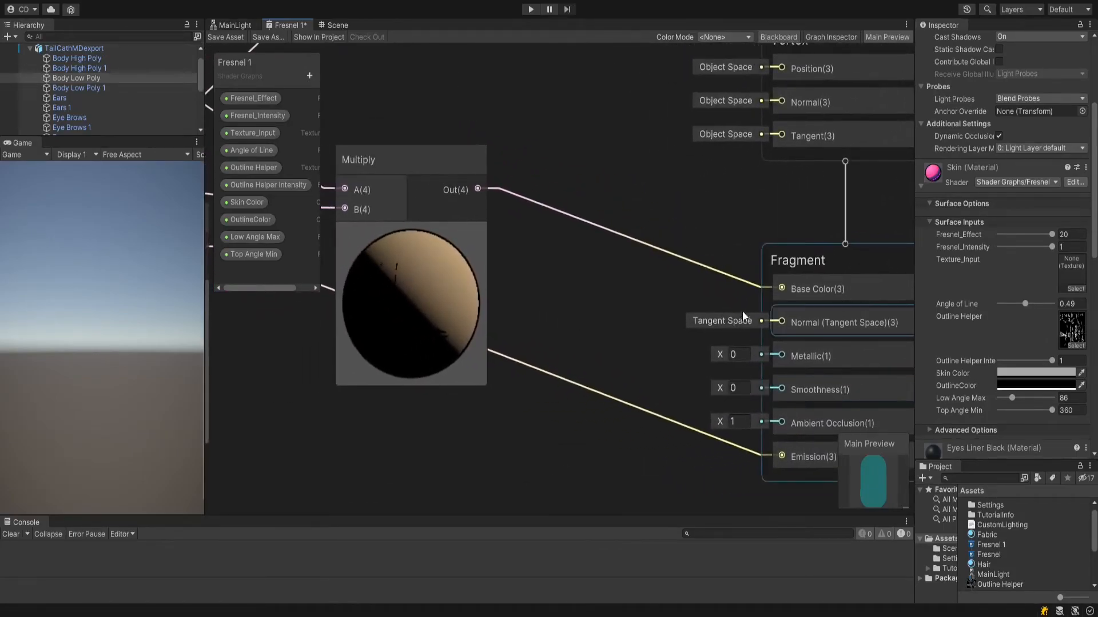
{"action": "left_click_drag", "start_coordinate": [754, 285], "coordinate": [780, 241]}
{"action": "scroll", "coordinate": [644, 270], "scroll_direction": "down", "scroll_amount": 6}
{"action": "scroll", "coordinate": [598, 342], "scroll_direction": "down", "scroll_amount": 1}
{"action": "middle_click_drag", "start_coordinate": [599, 351], "coordinate": [653, 444]}
{"action": "scroll", "coordinate": [622, 306], "scroll_direction": "up", "scroll_amount": 5}
{"action": "middle_click_drag", "start_coordinate": [509, 330], "coordinate": [801, 168]}
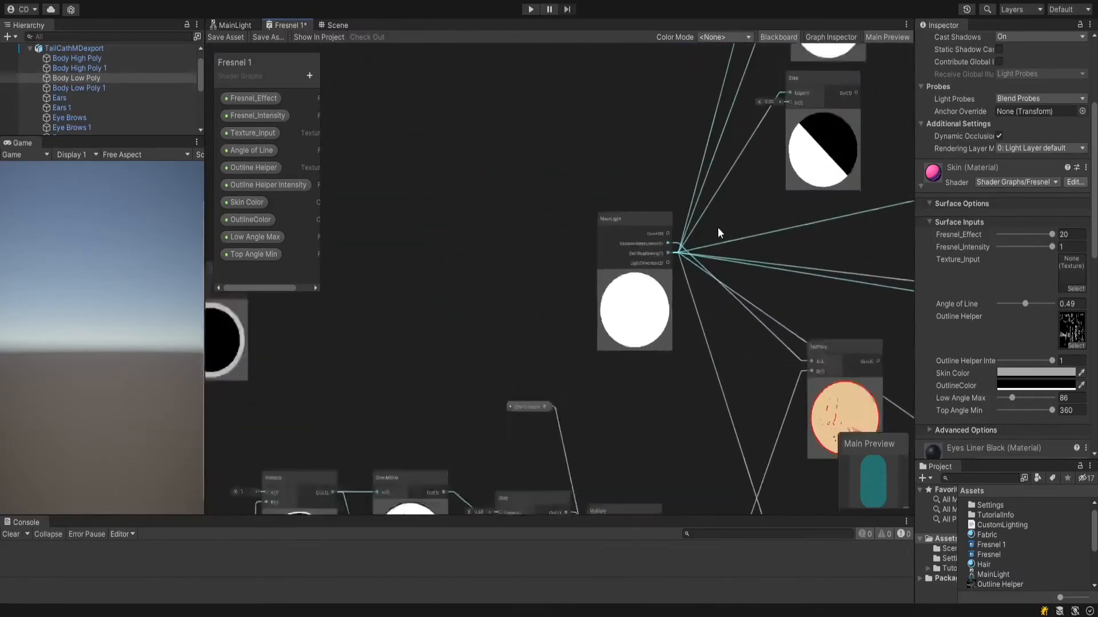
{"action": "scroll", "coordinate": [718, 228], "scroll_direction": "up", "scroll_amount": 5}
{"action": "scroll", "coordinate": [708, 245], "scroll_direction": "down", "scroll_amount": 3}
{"action": "scroll", "coordinate": [681, 323], "scroll_direction": "up", "scroll_amount": 2}
{"action": "scroll", "coordinate": [736, 343], "scroll_direction": "up", "scroll_amount": 2}
{"action": "scroll", "coordinate": [748, 377], "scroll_direction": "down", "scroll_amount": 5}
{"action": "middle_click_drag", "start_coordinate": [752, 385], "coordinate": [485, 128]}
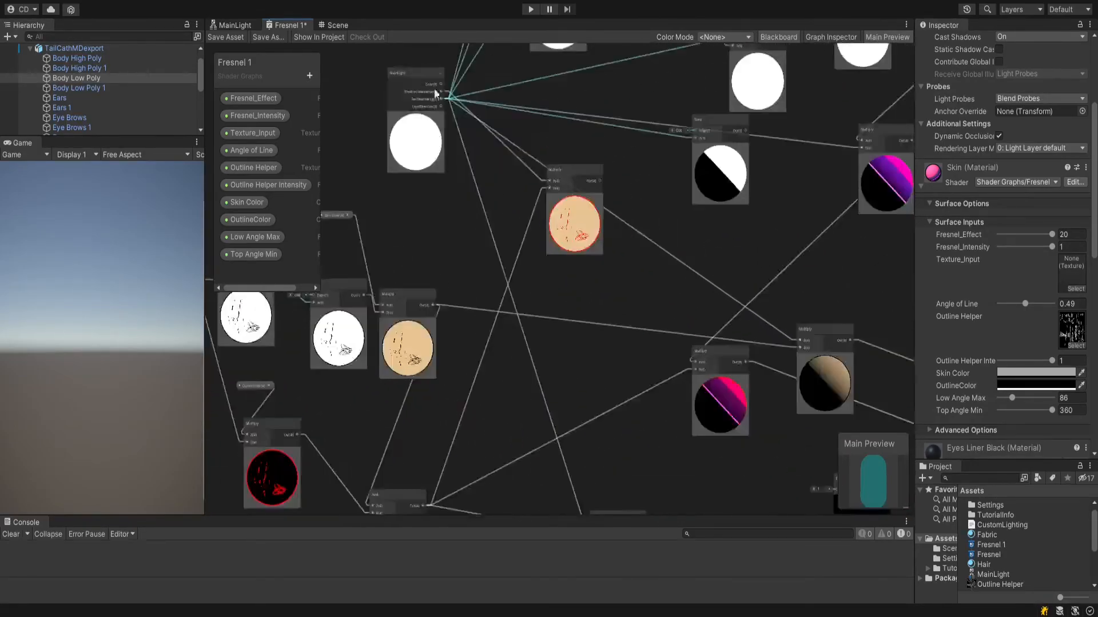
Examine the Fragment block's Base Color and Emission inputs and the Multiply nodes that feed them
{"action": "scroll", "coordinate": [715, 303], "scroll_direction": "up", "scroll_amount": 2}
{"action": "middle_click_drag", "start_coordinate": [727, 301], "coordinate": [647, 331]}
{"action": "scroll", "coordinate": [663, 297], "scroll_direction": "up", "scroll_amount": 5}
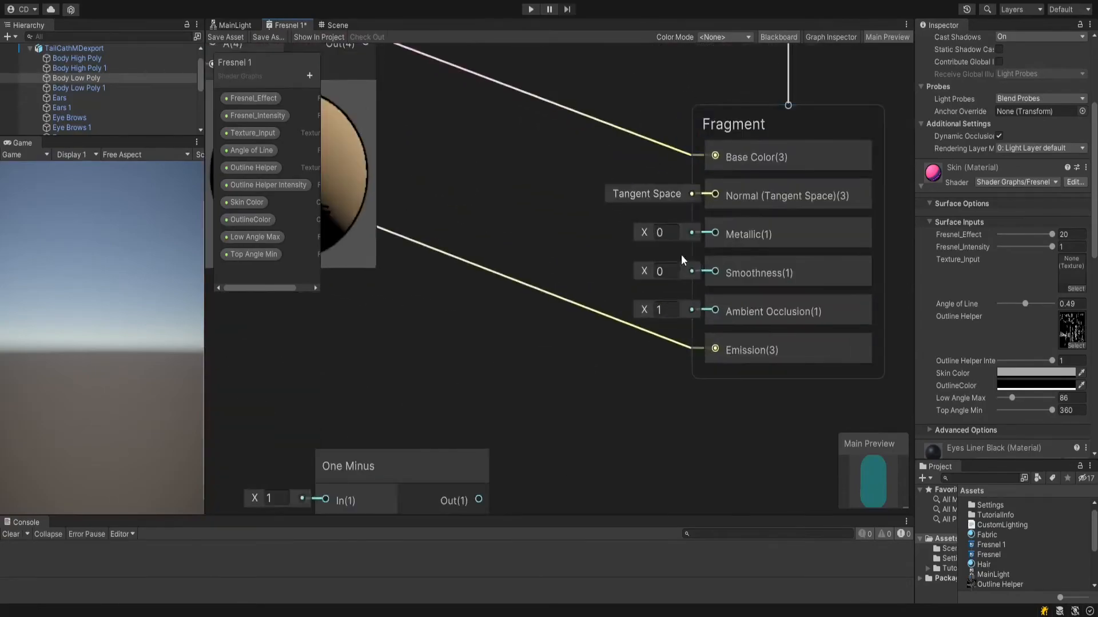
{"action": "middle_click_drag", "start_coordinate": [681, 256], "coordinate": [639, 327]}
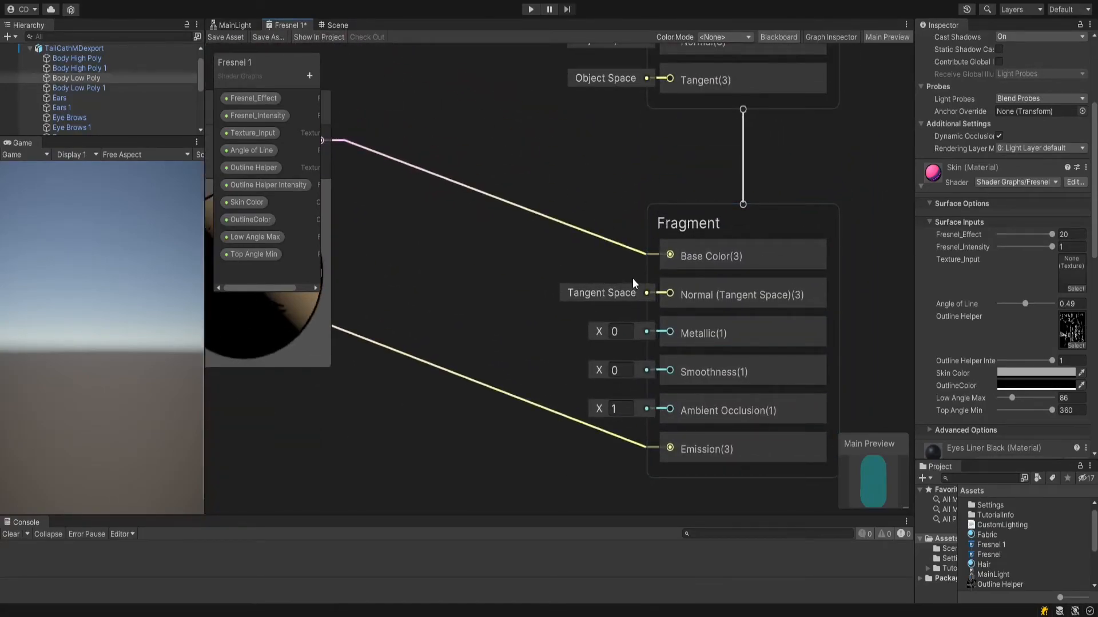
{"action": "middle_click_drag", "start_coordinate": [572, 271], "coordinate": [629, 255]}
{"action": "left_click", "coordinate": [739, 242]}
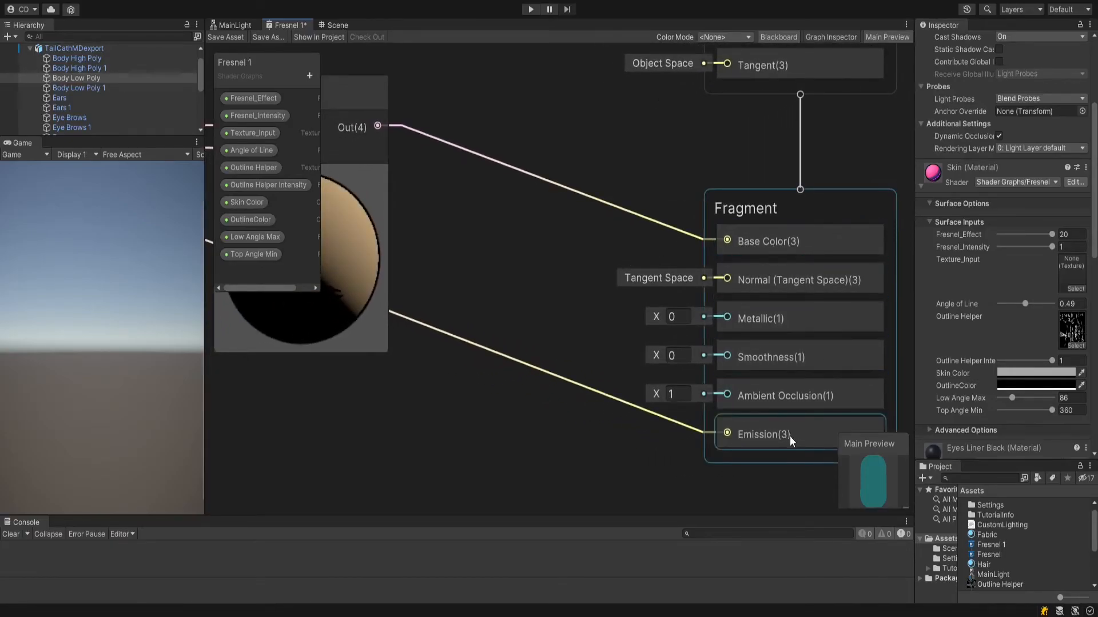
{"action": "scroll", "coordinate": [495, 340], "scroll_direction": "down", "scroll_amount": 5}
{"action": "scroll", "coordinate": [492, 284], "scroll_direction": "up", "scroll_amount": 3}
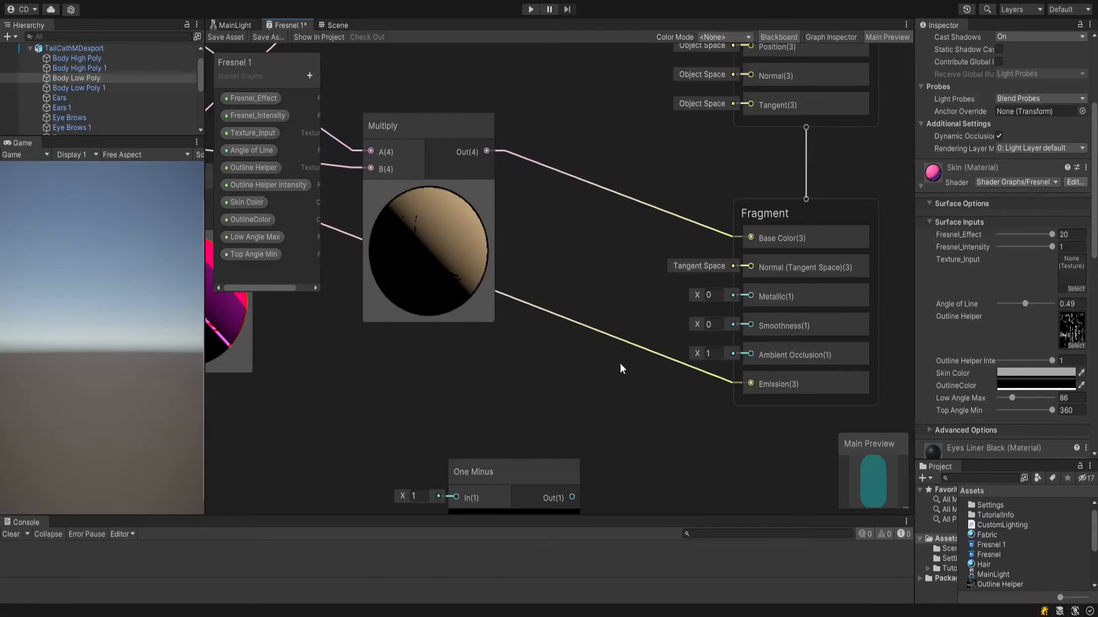
{"action": "middle_click_drag", "start_coordinate": [665, 426], "coordinate": [639, 424]}
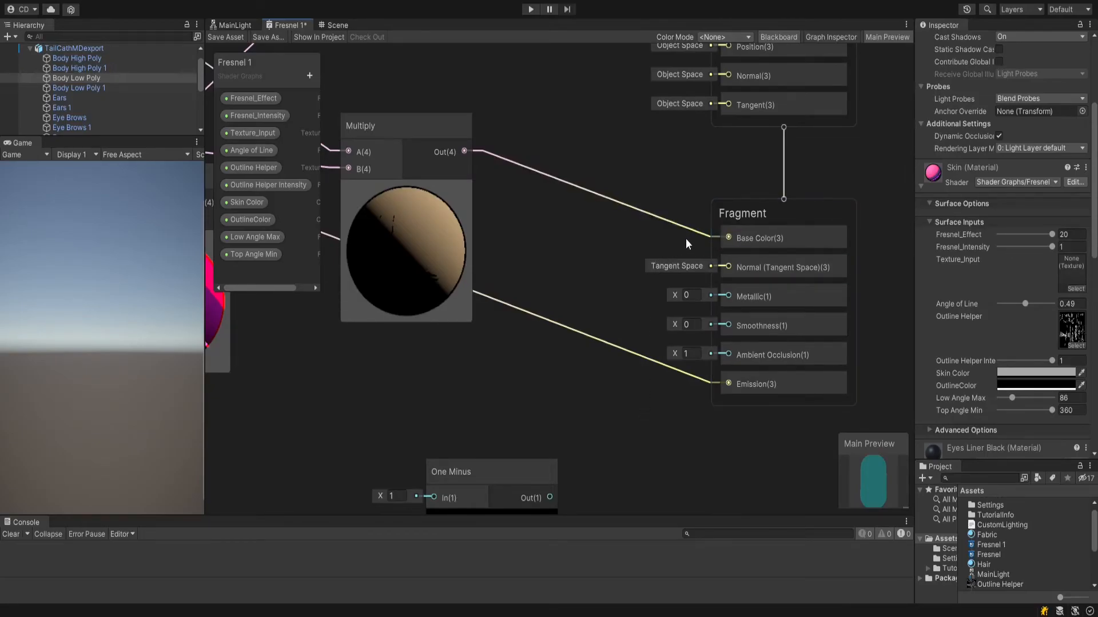
Disconnect the Multiply node from the Fragment block's Base Color input and save the shader graph
{"action": "left_click", "coordinate": [698, 231]}
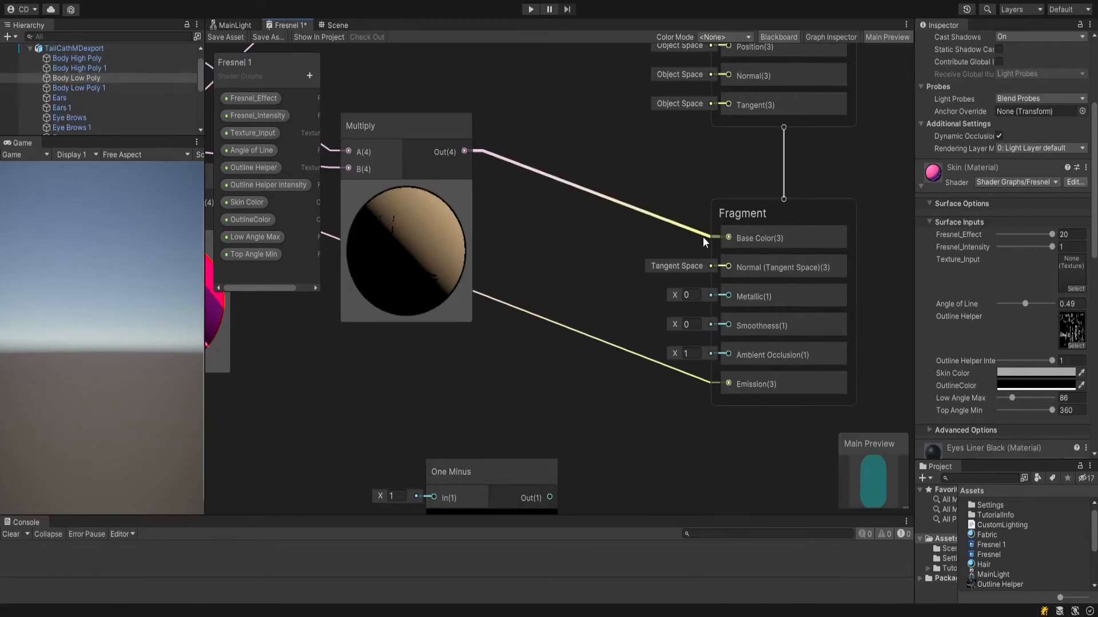
{"action": "left_click_drag", "start_coordinate": [703, 236], "coordinate": [657, 217]}
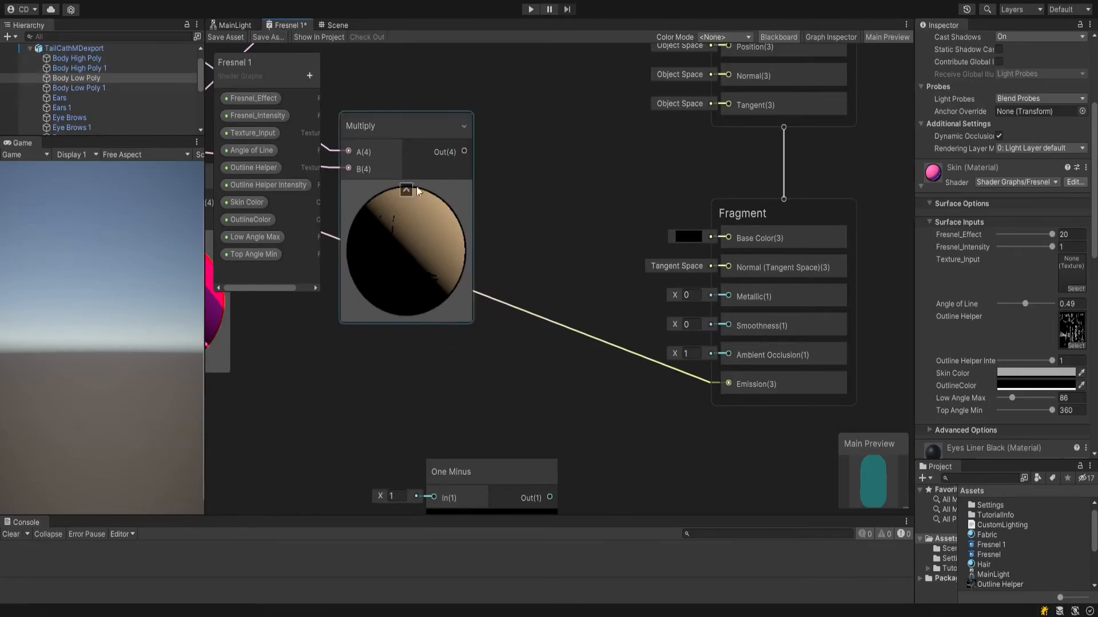
{"action": "left_click", "coordinate": [232, 36]}
In the Scene view, inspect the character and capsule shading from several angles with only Emission connected
{"action": "left_click", "coordinate": [335, 24]}
{"action": "right_click_drag", "start_coordinate": [660, 330], "coordinate": [571, 267]}
{"action": "scroll", "coordinate": [557, 328], "scroll_direction": "down", "scroll_amount": 3}
{"action": "scroll", "coordinate": [543, 318], "scroll_direction": "down", "scroll_amount": 8}
{"action": "scroll", "coordinate": [561, 256], "scroll_direction": "up", "scroll_amount": 3}
{"action": "middle_click_drag", "start_coordinate": [573, 268], "coordinate": [493, 390]}
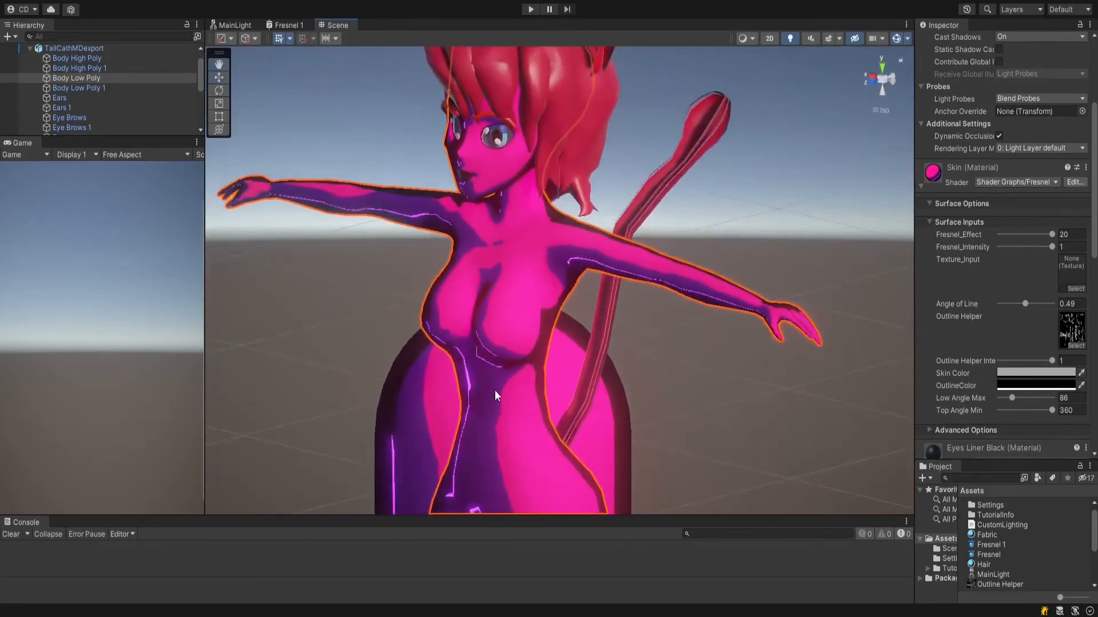
{"action": "scroll", "coordinate": [503, 375], "scroll_direction": "up", "scroll_amount": 8}
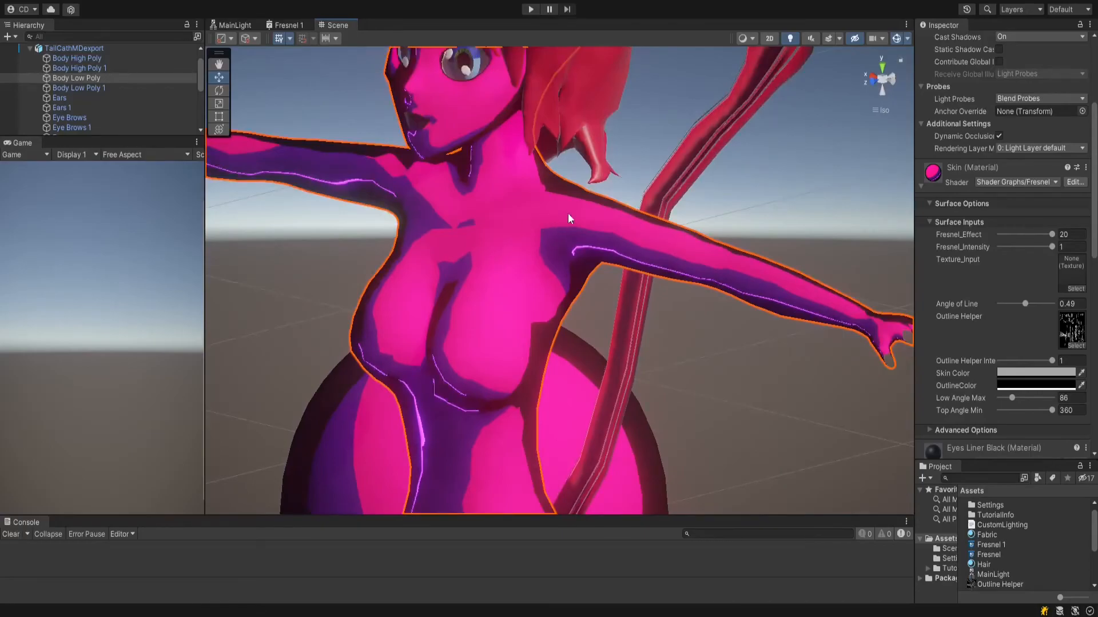
{"action": "scroll", "coordinate": [662, 249], "scroll_direction": "down", "scroll_amount": 5}
{"action": "right_click_drag", "start_coordinate": [588, 228], "coordinate": [715, 291]}
{"action": "left_click_drag", "start_coordinate": [617, 290], "coordinate": [510, 285], "text": "alt"}
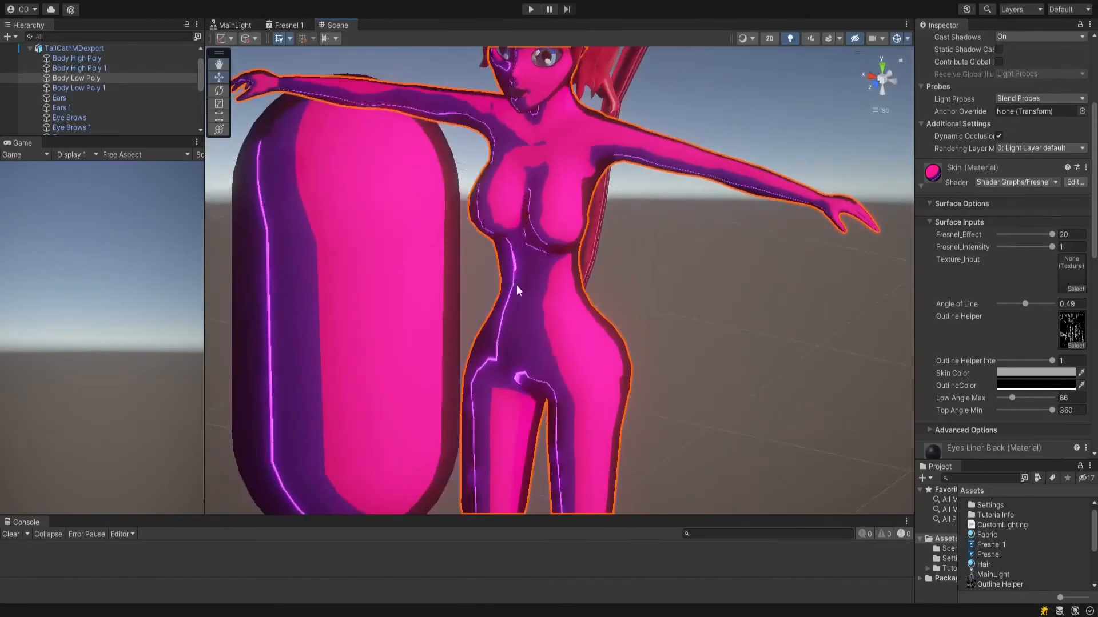
{"action": "left_click_drag", "start_coordinate": [632, 311], "coordinate": [602, 337], "text": "alt"}
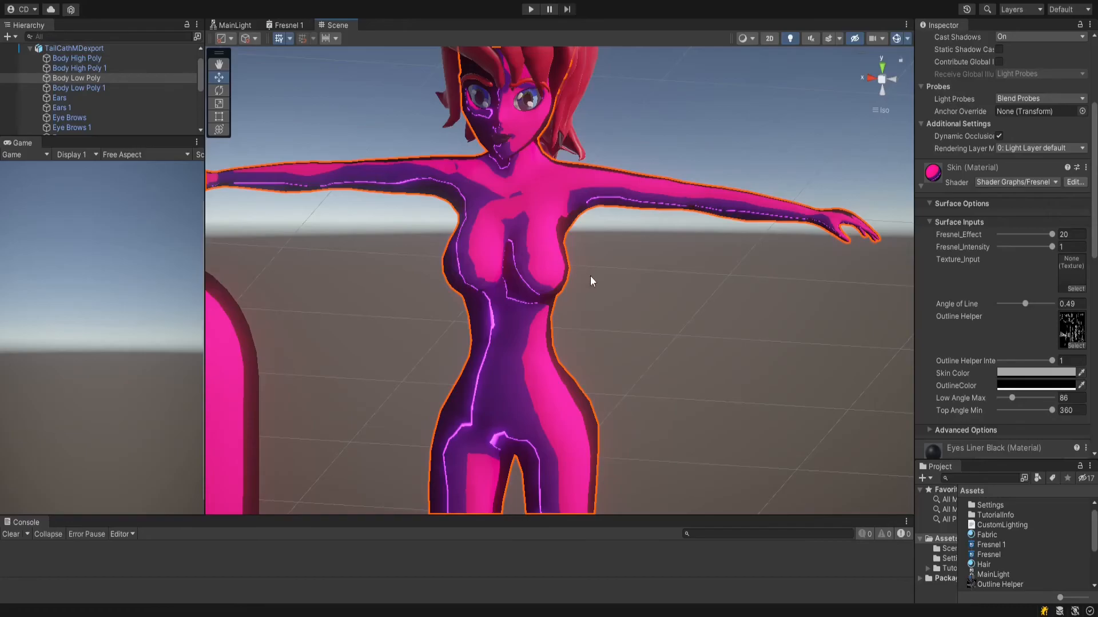
{"action": "left_click_drag", "start_coordinate": [605, 287], "coordinate": [550, 245], "text": "alt"}
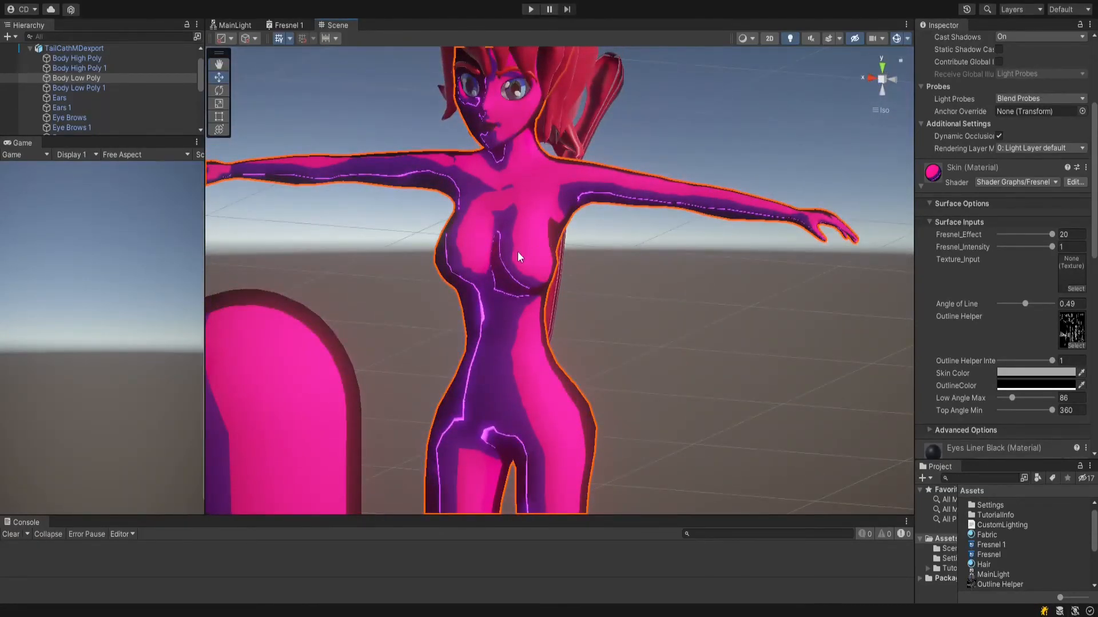
{"action": "left_click_drag", "start_coordinate": [585, 306], "coordinate": [561, 338], "text": "alt"}
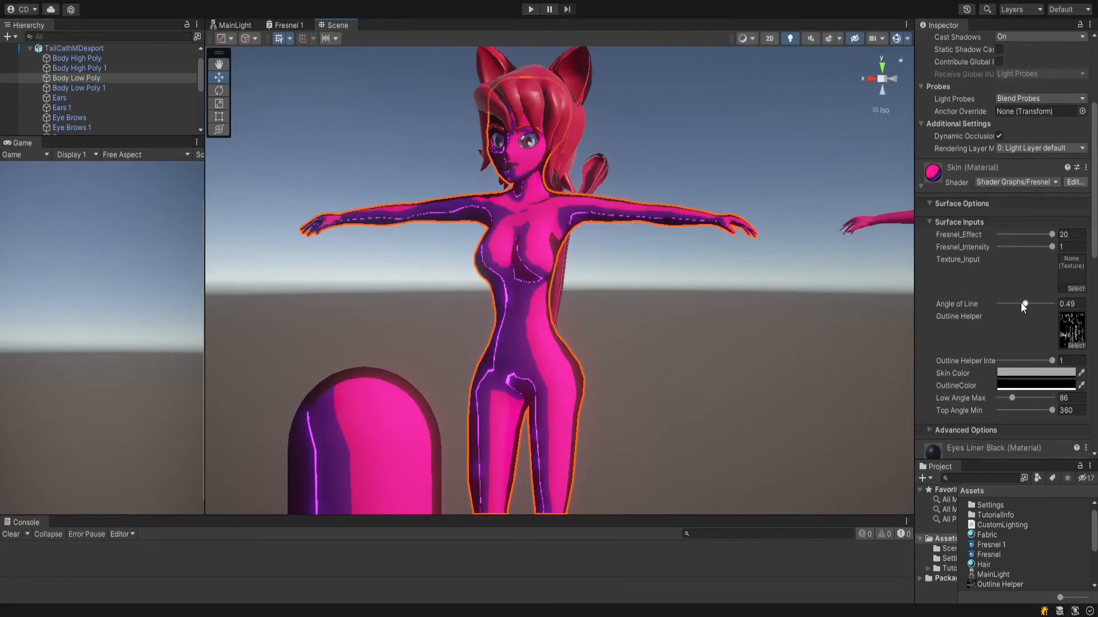
On the Skin material, set Low Angle Max to 360, Top Angle Min to 356 and Angle of Line to 0.62
{"action": "scroll", "coordinate": [1017, 417], "scroll_direction": "down", "scroll_amount": 10}
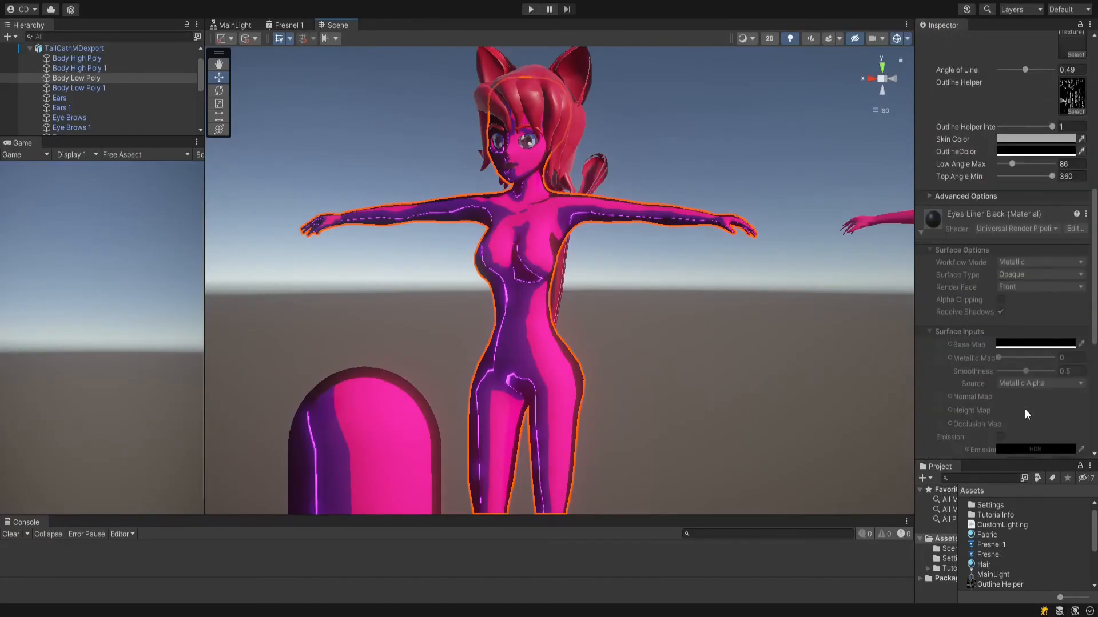
{"action": "scroll", "coordinate": [1039, 304], "scroll_direction": "up", "scroll_amount": 10}
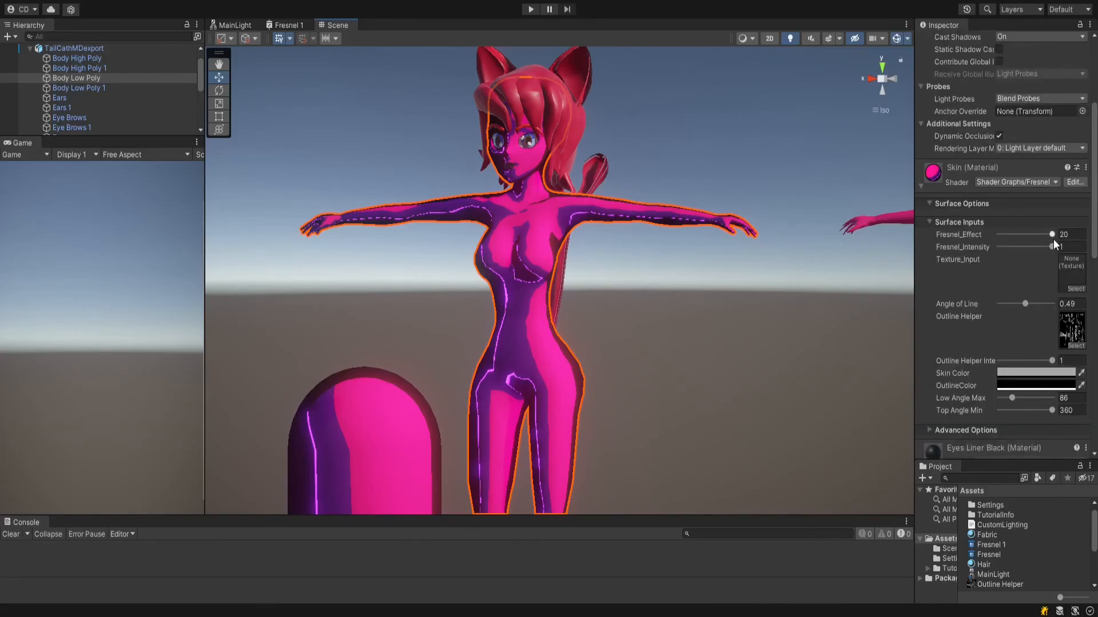
{"action": "left_click_drag", "start_coordinate": [1013, 399], "coordinate": [1051, 413]}
{"action": "mouse_move", "coordinate": [1035, 308]}
{"action": "left_mouse_down"}
{"action": "mouse_move", "coordinate": [1057, 305]}
{"action": "mouse_move", "coordinate": [1019, 311]}
{"action": "mouse_move", "coordinate": [1030, 313]}
{"action": "left_mouse_up"}
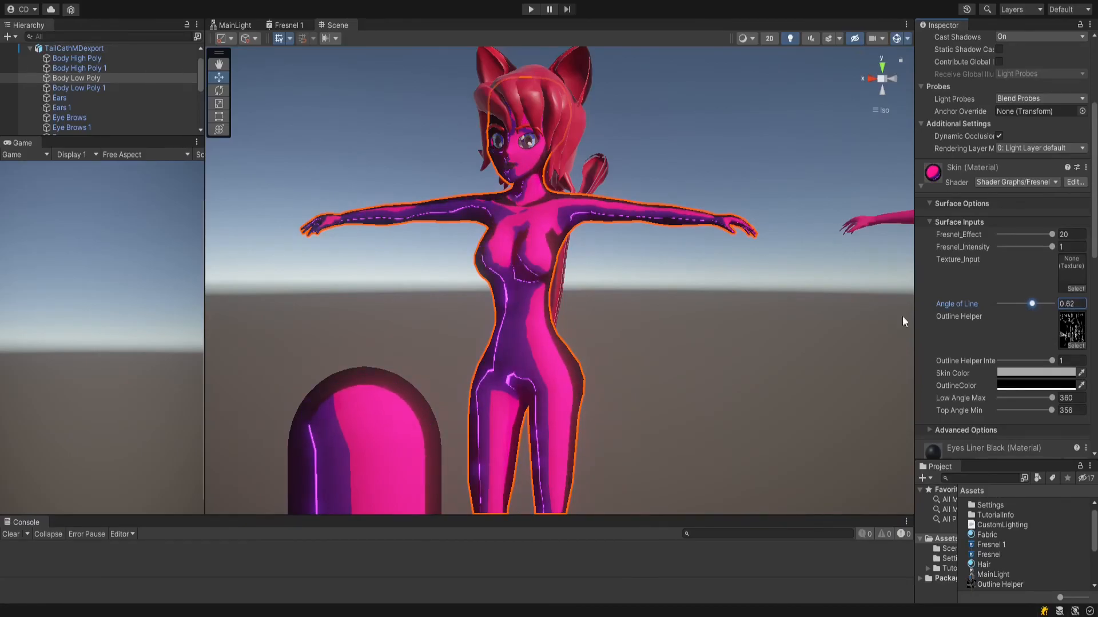
In the Fresnel 1 graph, reconnect the skin-toned Multiply node's output to the Fragment block's Base Color input
{"action": "left_click", "coordinate": [286, 26]}
{"action": "middle_click_drag", "start_coordinate": [678, 316], "coordinate": [818, 327]}
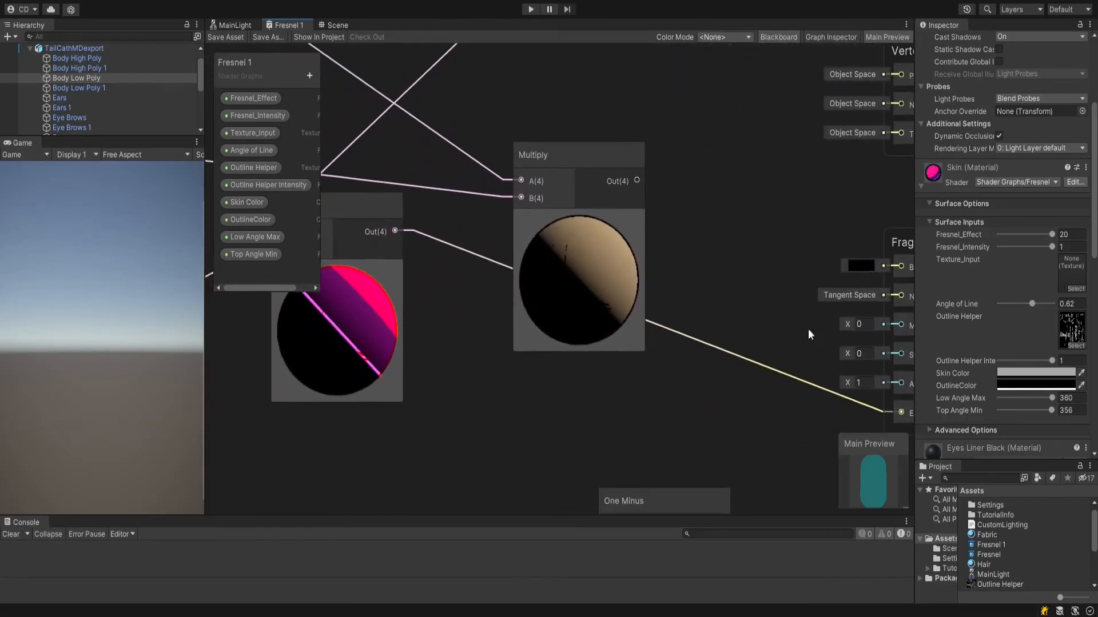
{"action": "middle_click_drag", "start_coordinate": [698, 414], "coordinate": [576, 333]}
{"action": "scroll", "coordinate": [709, 399], "scroll_direction": "down", "scroll_amount": 2}
{"action": "scroll", "coordinate": [718, 372], "scroll_direction": "up", "scroll_amount": 5}
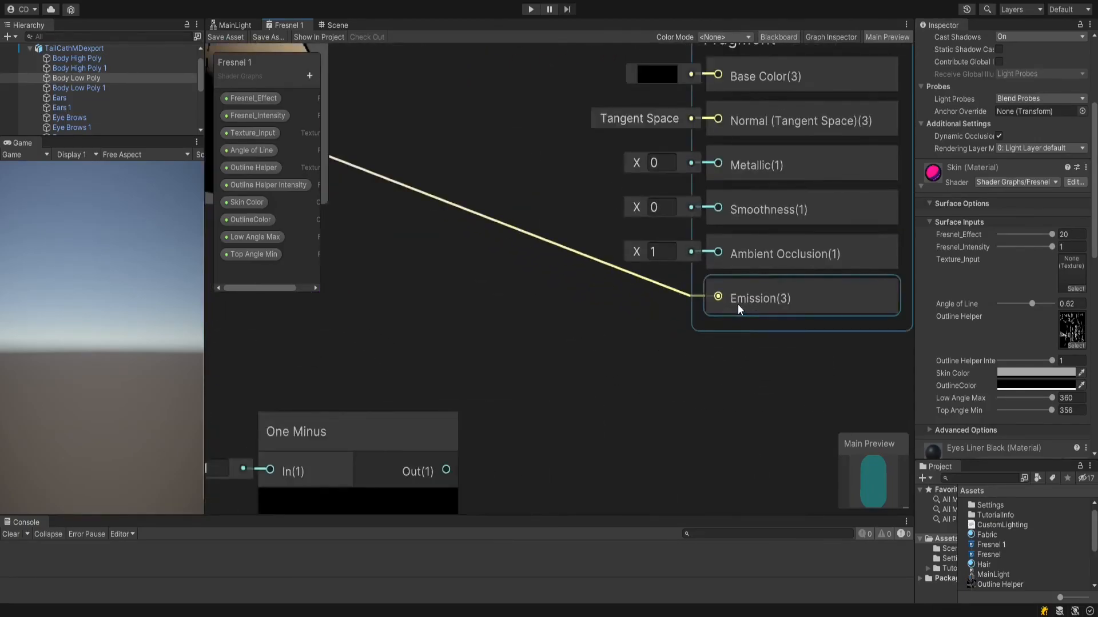
{"action": "middle_click_drag", "start_coordinate": [661, 300], "coordinate": [622, 421]}
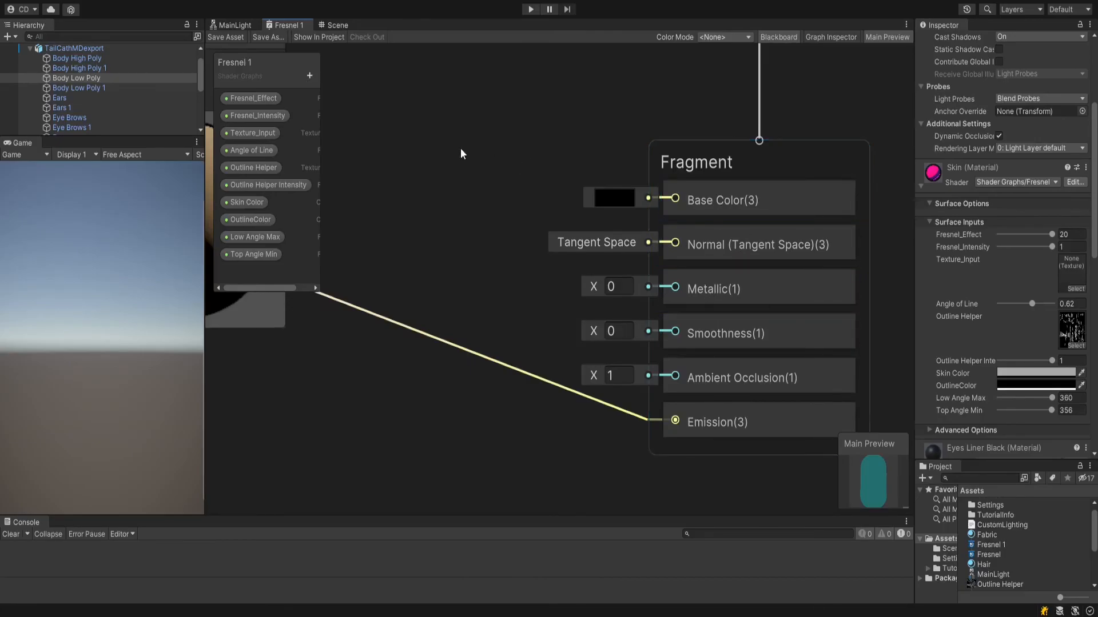
{"action": "scroll", "coordinate": [499, 145], "scroll_direction": "down", "scroll_amount": 3}
{"action": "scroll", "coordinate": [591, 218], "scroll_direction": "up", "scroll_amount": 4}
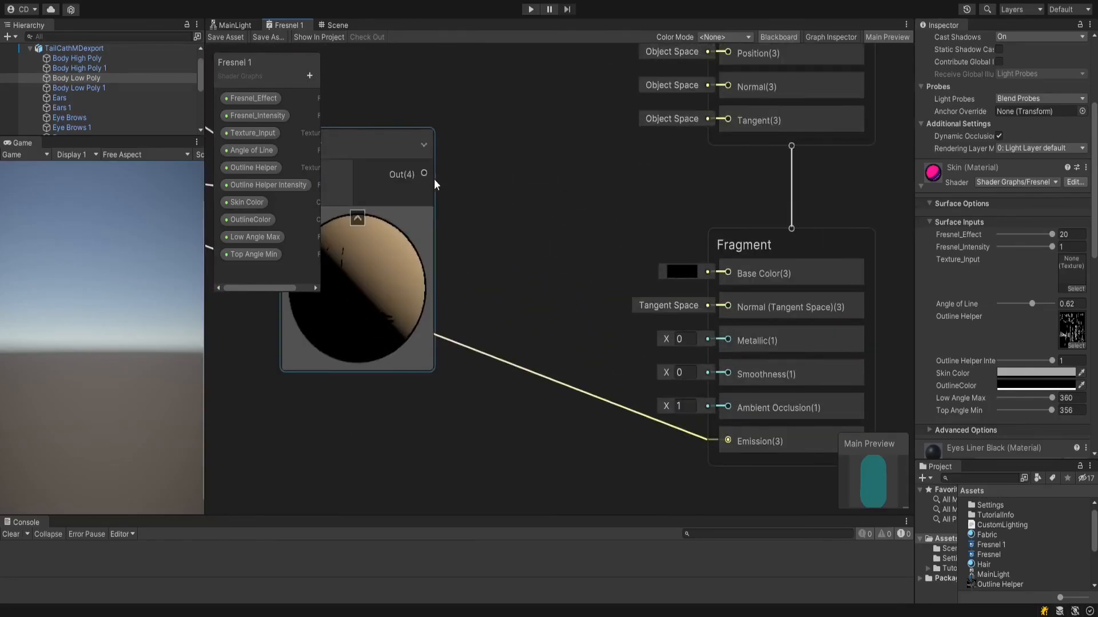
{"action": "left_click_drag", "start_coordinate": [424, 173], "coordinate": [725, 273]}
{"action": "scroll", "coordinate": [596, 242], "scroll_direction": "down", "scroll_amount": 3}
{"action": "middle_click_drag", "start_coordinate": [597, 242], "coordinate": [592, 180]}
{"action": "scroll", "coordinate": [547, 300], "scroll_direction": "up", "scroll_amount": 3}
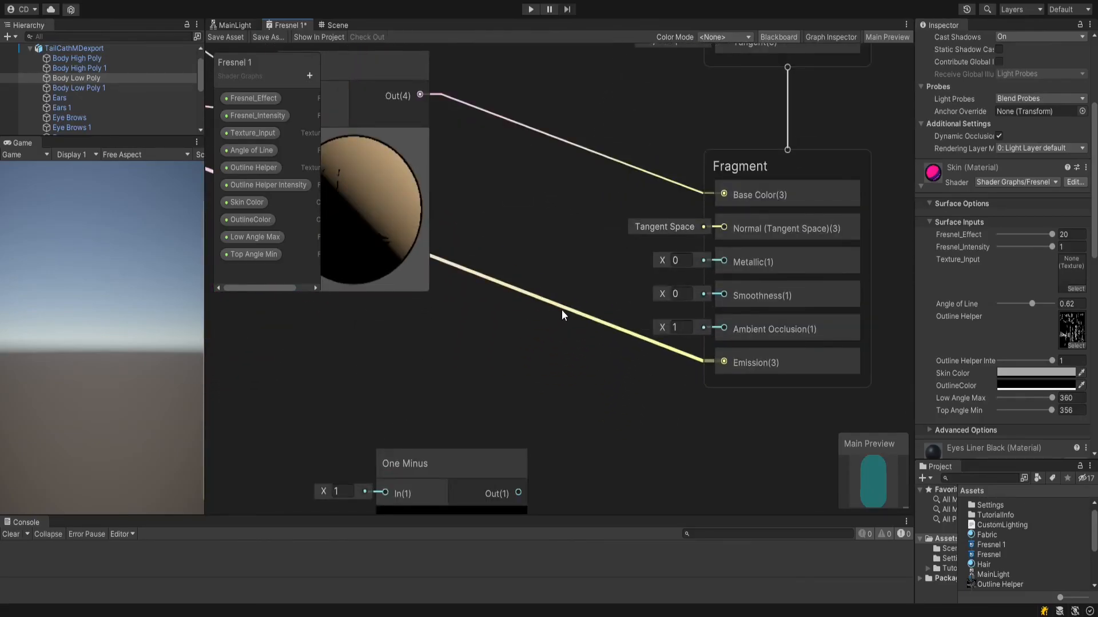
Try a Metallic value of 0.63 in the Fragment block and reset it to 0
{"action": "middle_click_drag", "start_coordinate": [567, 266], "coordinate": [544, 269]}
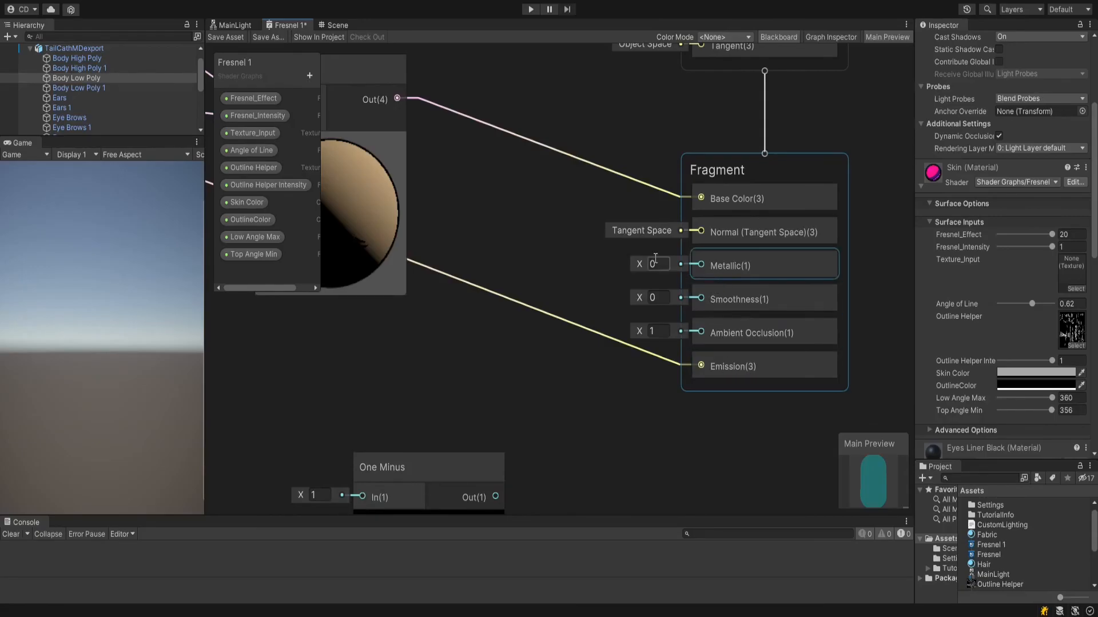
{"action": "left_click_drag", "start_coordinate": [644, 264], "coordinate": [632, 263]}
{"action": "left_click", "coordinate": [655, 264]}
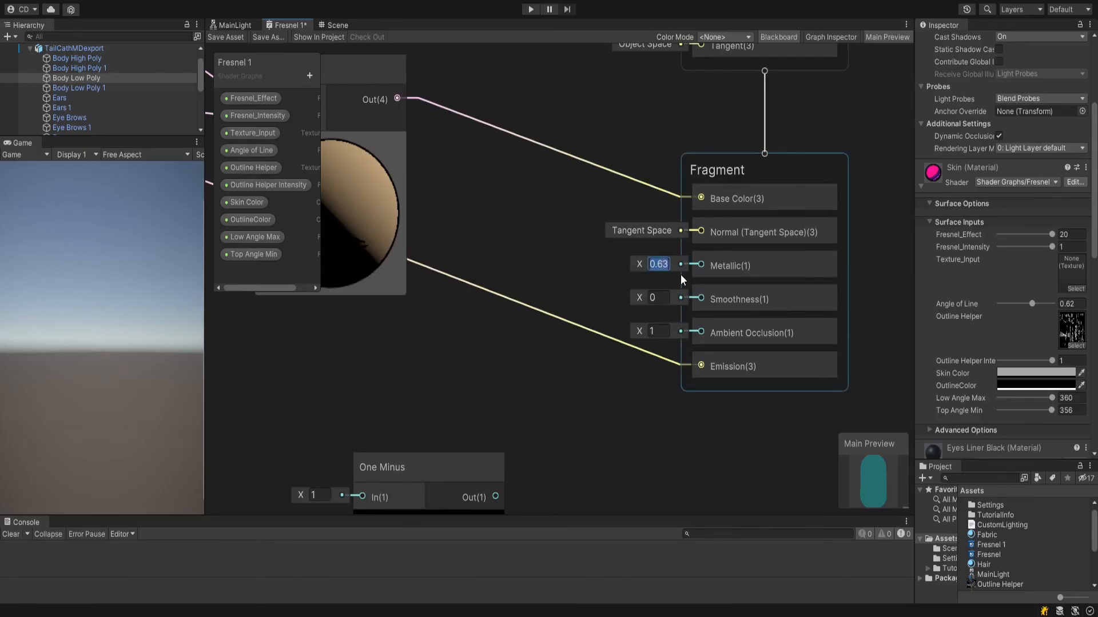
{"action": "type", "text": "0"}
{"action": "left_click", "coordinate": [551, 223]}
Look over the Vertex and Fragment outputs, and view the whole character beside the capsule in the Scene view
{"action": "scroll", "coordinate": [552, 223], "scroll_direction": "down", "scroll_amount": 4}
{"action": "middle_click_drag", "start_coordinate": [552, 223], "coordinate": [545, 290]}
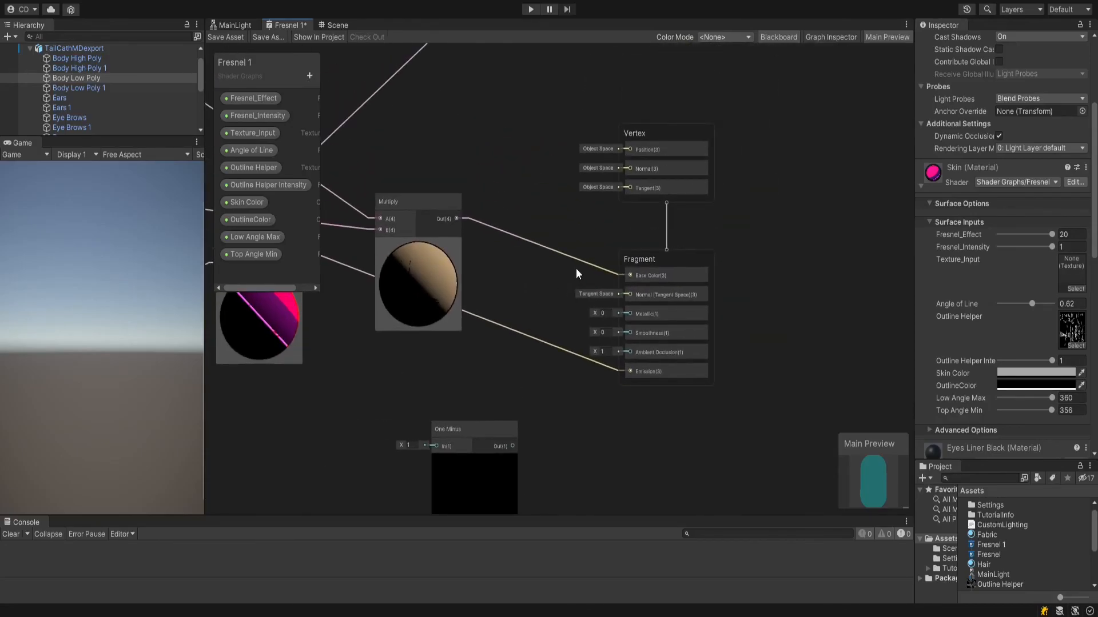
{"action": "left_click", "coordinate": [334, 23]}
{"action": "right_click_drag", "start_coordinate": [653, 281], "coordinate": [591, 375]}
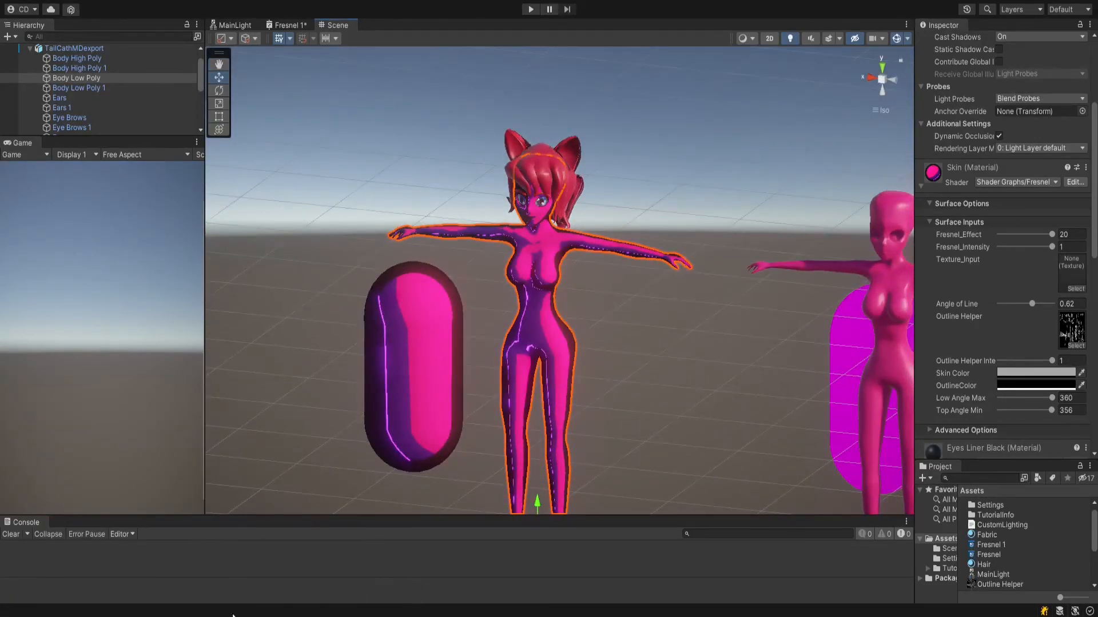